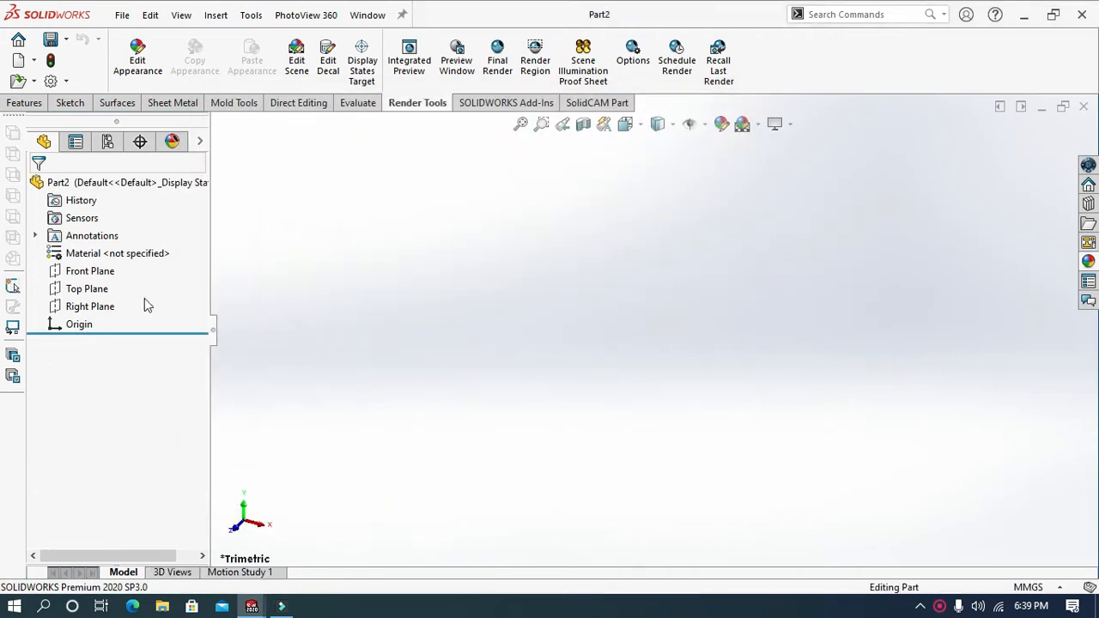
Start a sketch on the Top Plane and draw a center rectangle from the origin, about 227 by 138 mm.
{"action": "right_click", "coordinate": [87, 289]}
{"action": "left_click", "coordinate": [172, 273]}
{"action": "right_click", "coordinate": [103, 288]}
{"action": "left_click", "coordinate": [138, 263]}
{"action": "left_click", "coordinate": [213, 62]}
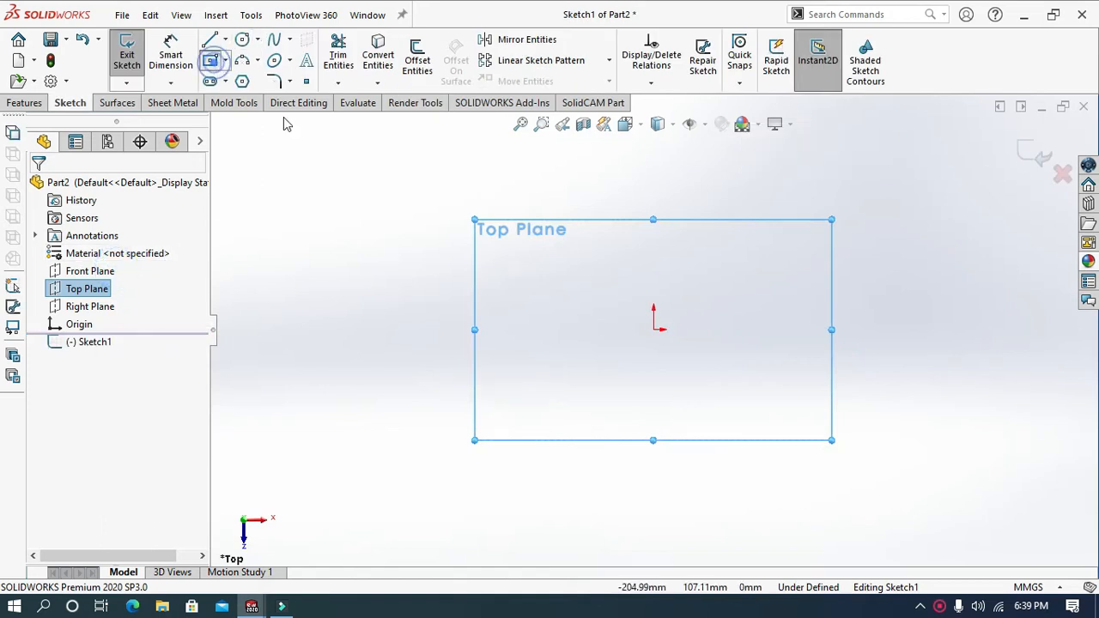
{"action": "left_click", "coordinate": [653, 329]}
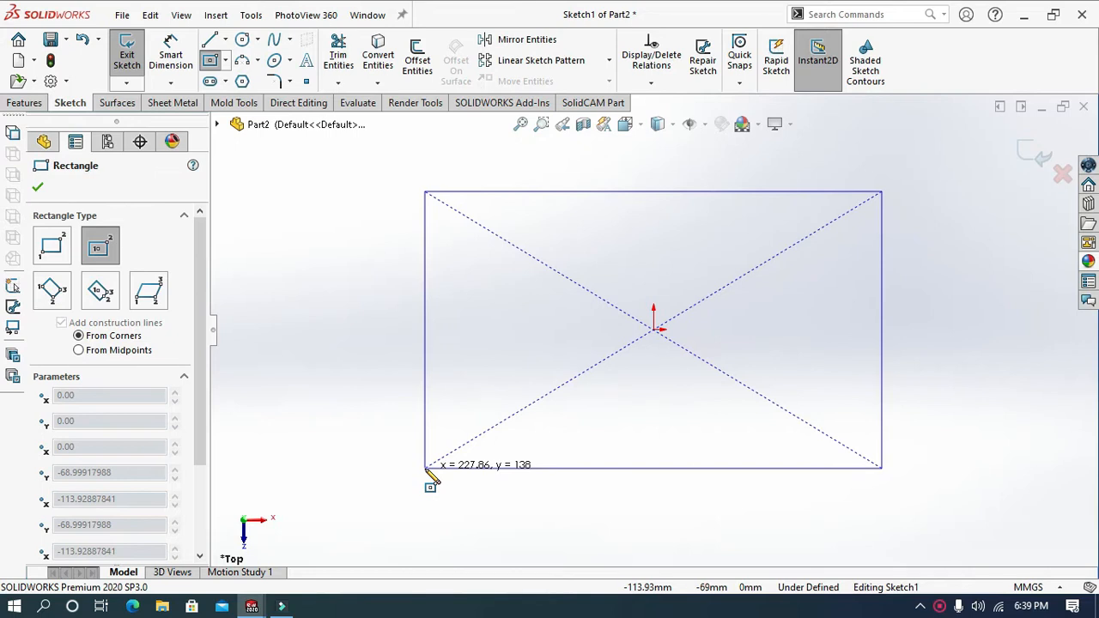
{"action": "left_click", "coordinate": [427, 468]}
Dimension the rectangle's upper horizontal side as 136 mm.
{"action": "left_click", "coordinate": [170, 53]}
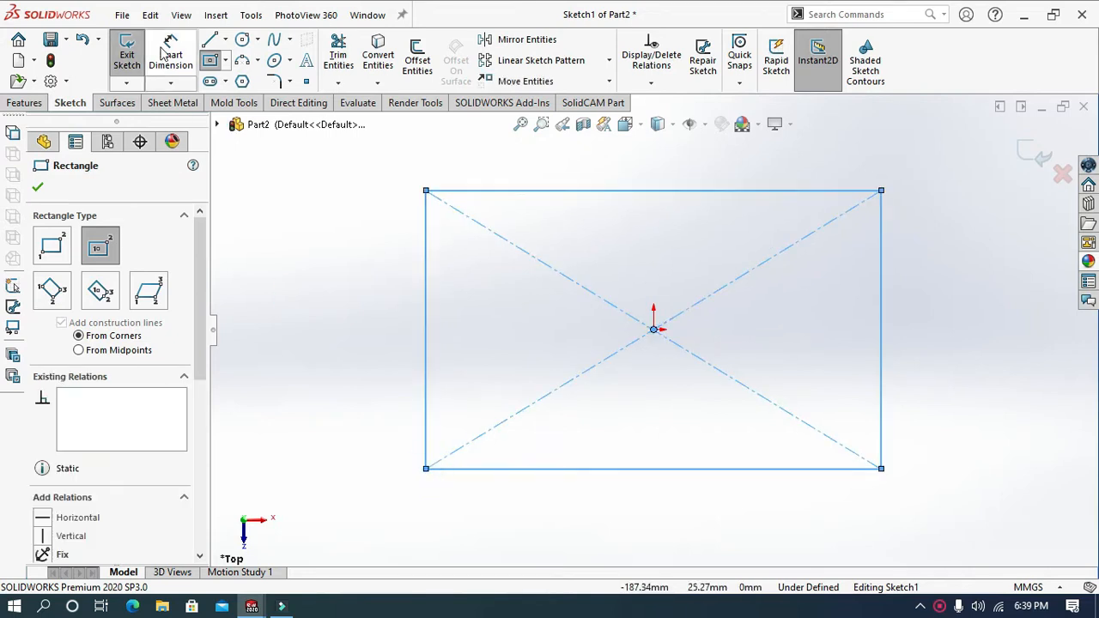
{"action": "left_click", "coordinate": [537, 190]}
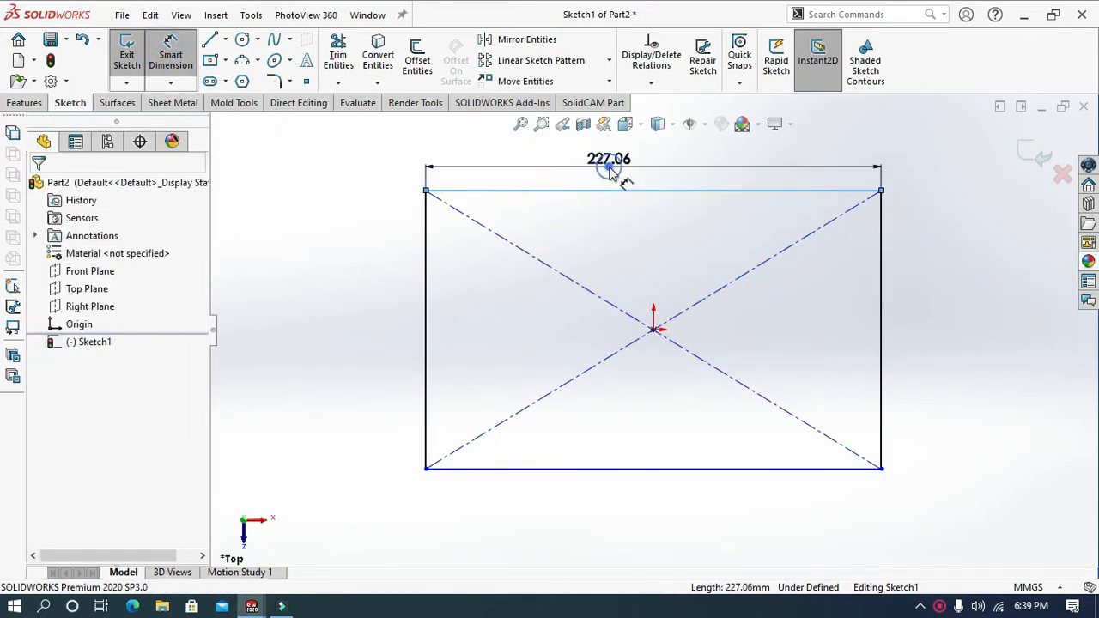
{"action": "left_click", "coordinate": [611, 166]}
{"action": "type", "text": "136"}
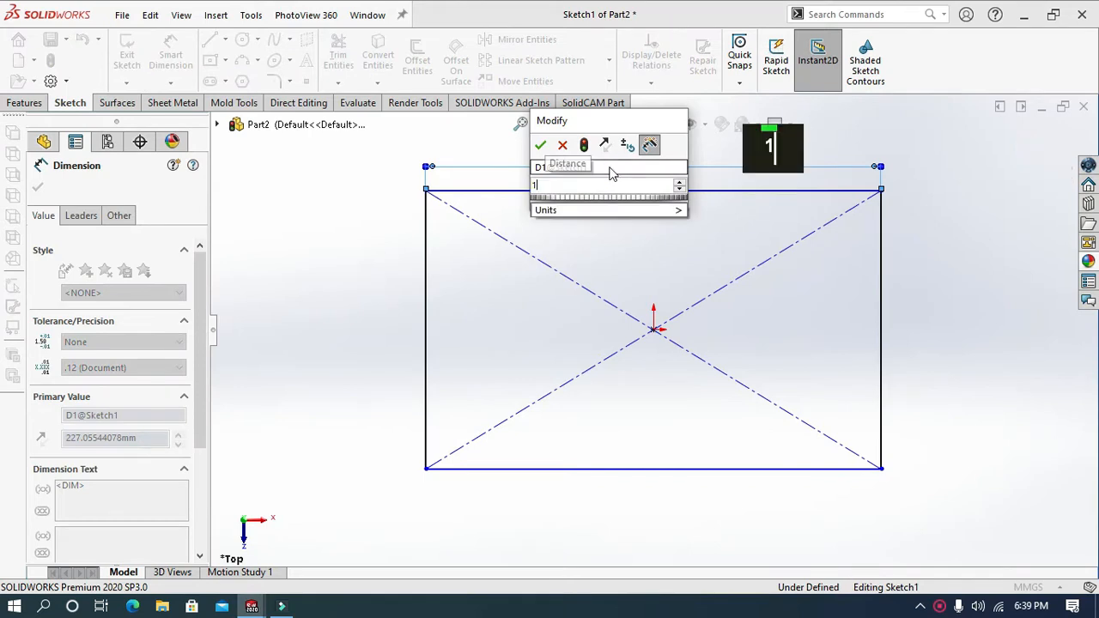
{"action": "key", "text": "Return"}
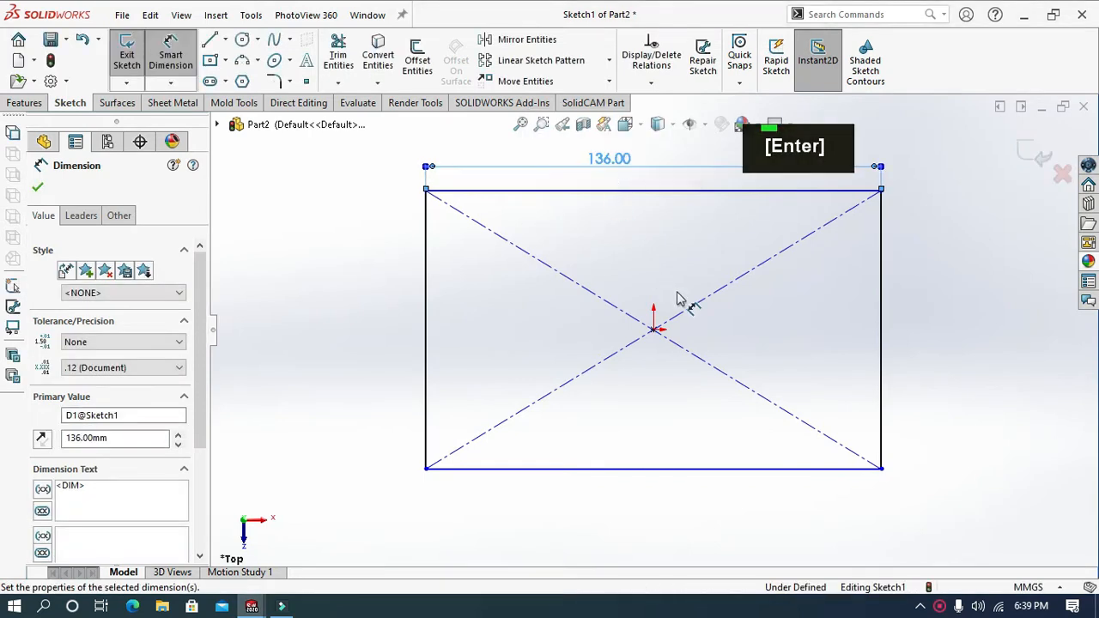
Dimension the rectangle's vertical side and set it to 96 mm.
{"action": "scroll", "coordinate": [695, 314], "scroll_direction": "down", "scroll_amount": 3}
{"action": "scroll", "coordinate": [718, 288], "scroll_direction": "up", "scroll_amount": 1}
{"action": "scroll", "coordinate": [718, 289], "scroll_direction": "up", "scroll_amount": 3}
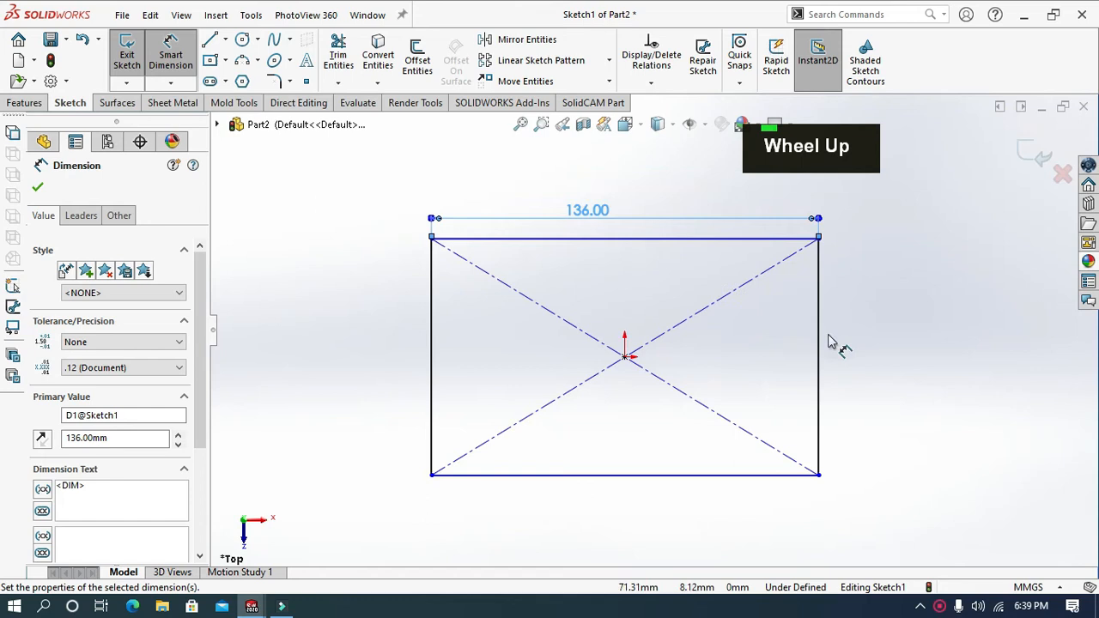
{"action": "left_click", "coordinate": [818, 335]}
{"action": "left_click", "coordinate": [844, 337]}
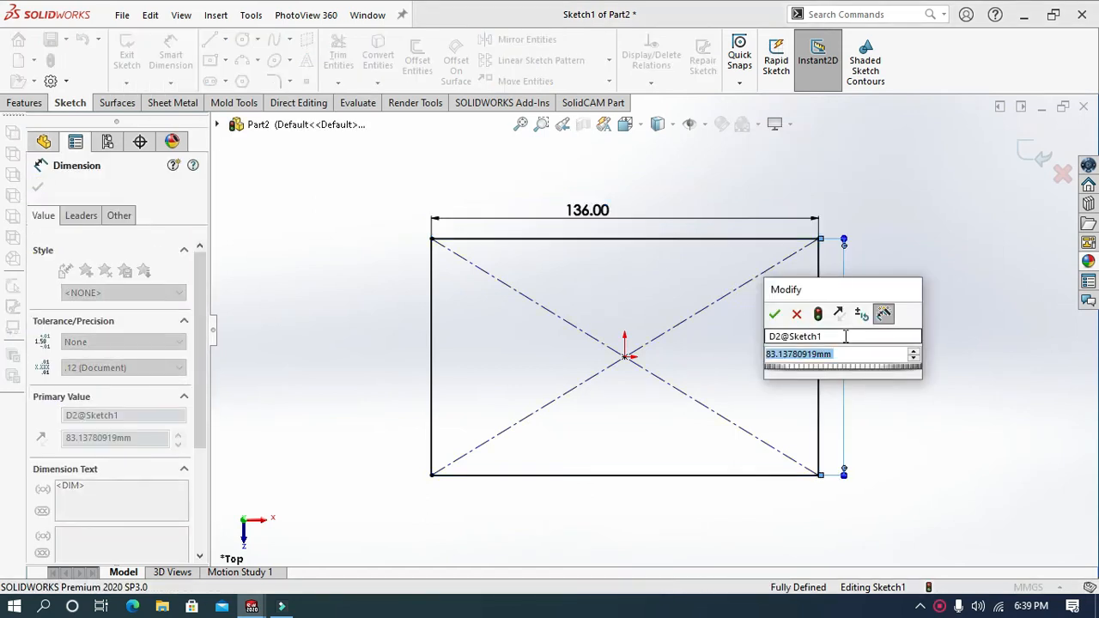
{"action": "type", "text": "69"}
{"action": "key", "text": "Return"}
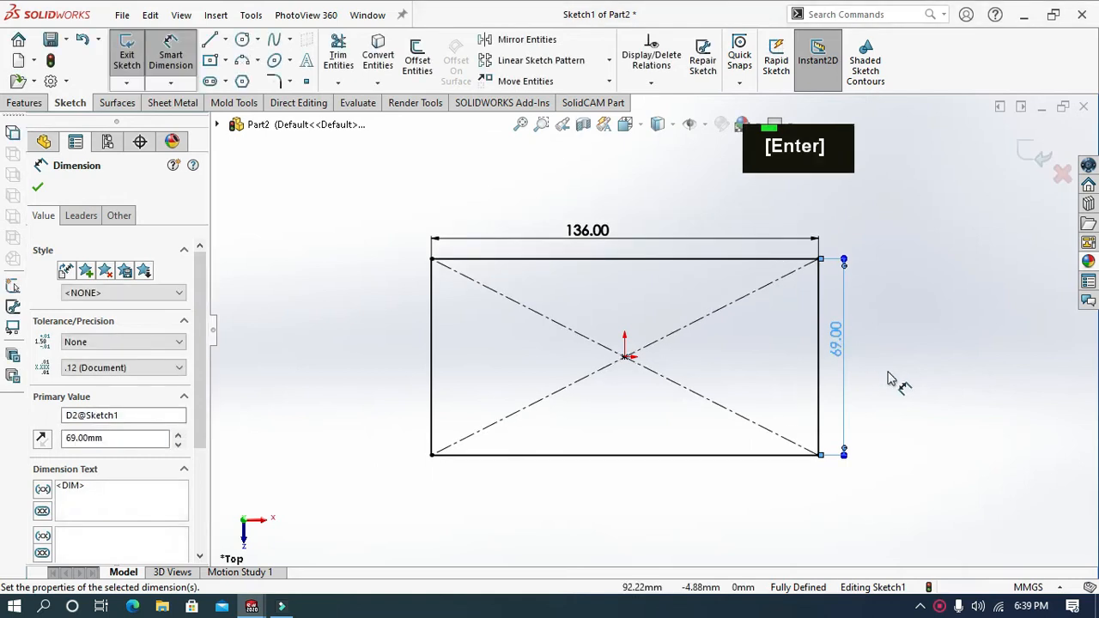
{"action": "double_click", "coordinate": [843, 351]}
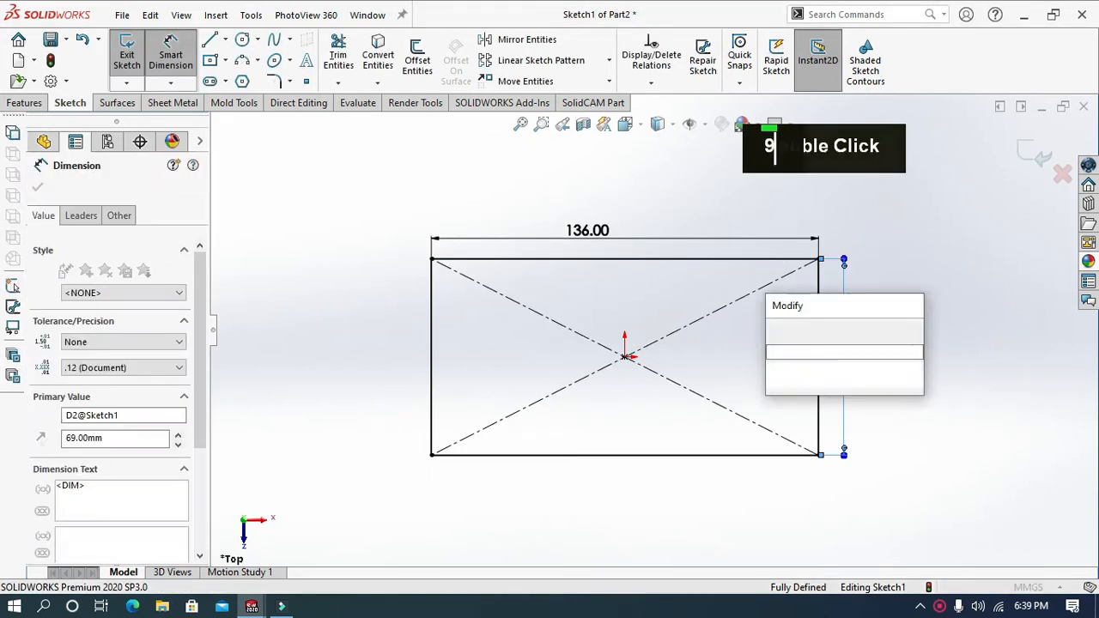
{"action": "type", "text": "96"}
{"action": "key", "text": "Return"}
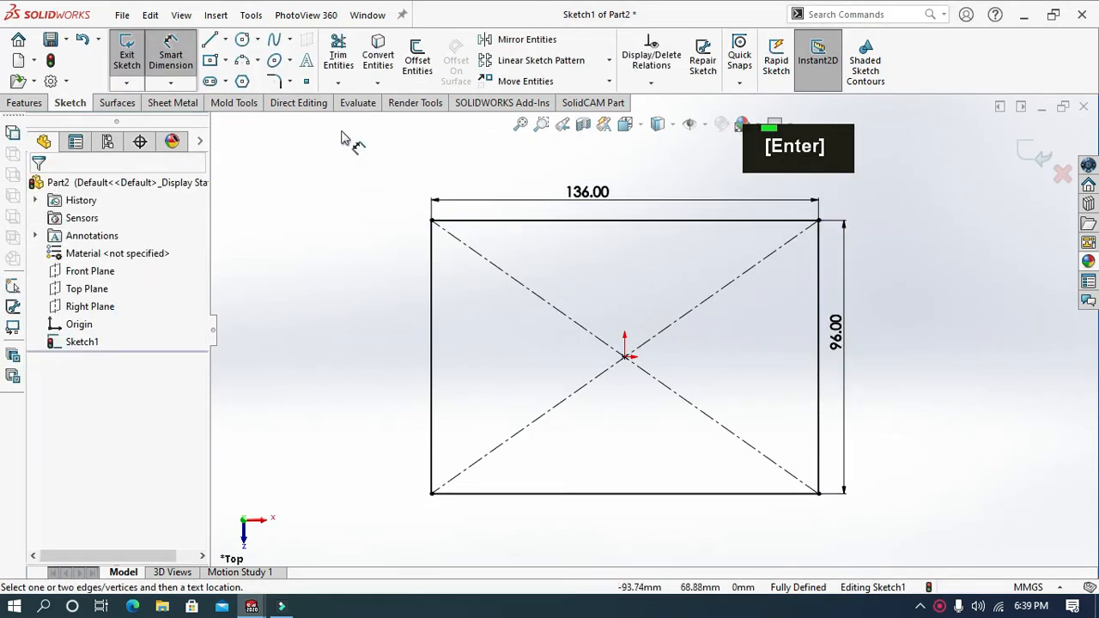
Round all four corners of the rectangle with 12 mm sketch fillets and close the fillet command.
{"action": "left_click", "coordinate": [274, 81]}
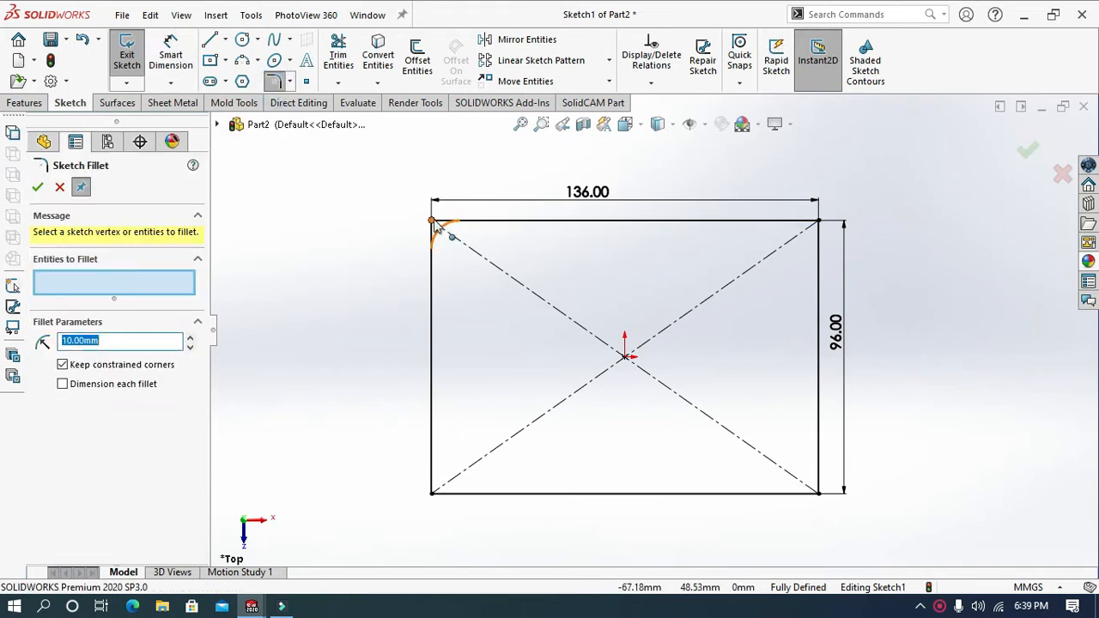
{"action": "left_click", "coordinate": [435, 223]}
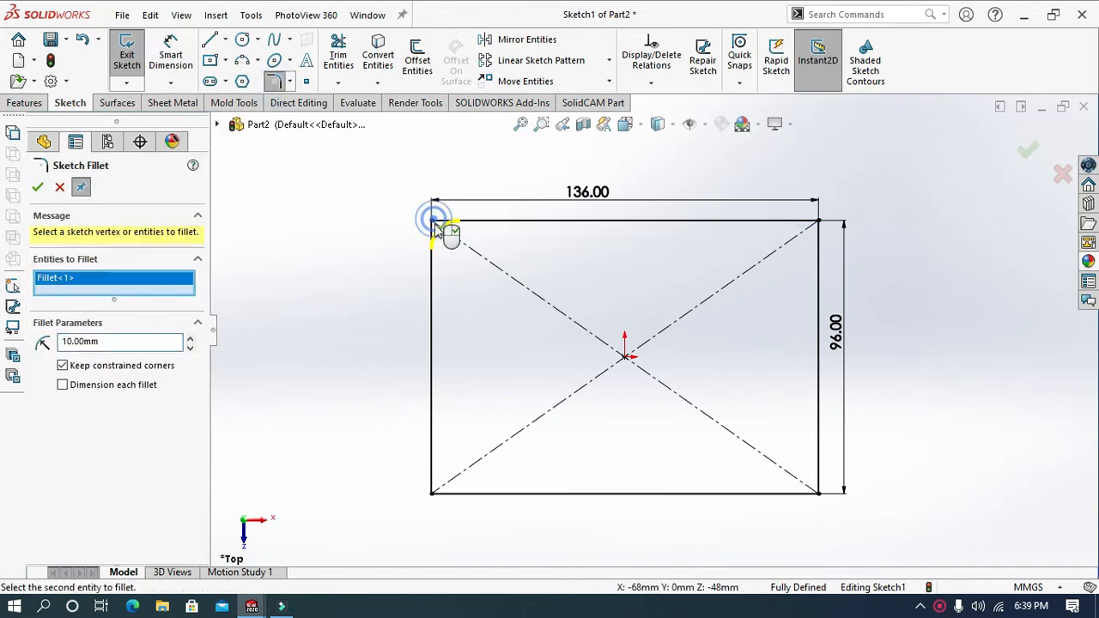
{"action": "left_click", "coordinate": [434, 496]}
{"action": "left_click", "coordinate": [820, 495]}
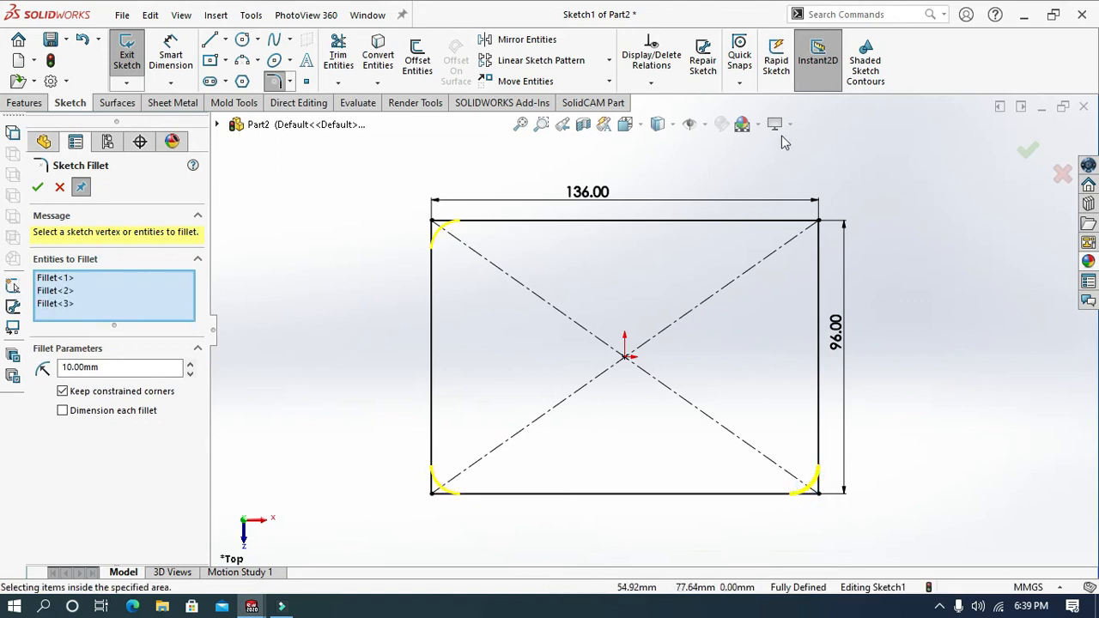
{"action": "left_click", "coordinate": [819, 223]}
{"action": "double_click", "coordinate": [137, 380]}
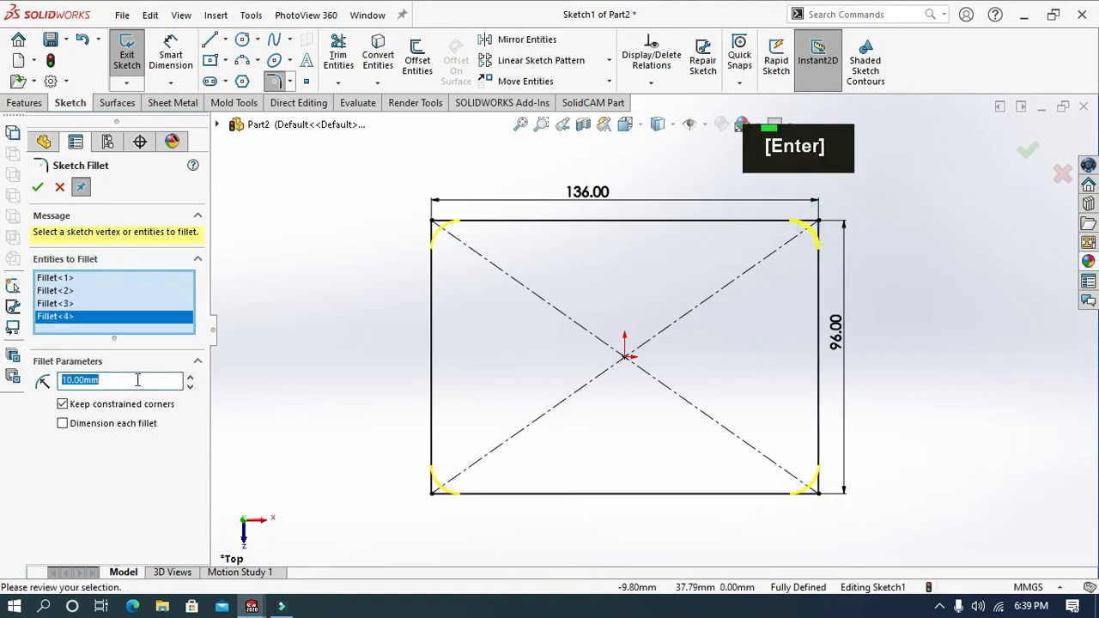
{"action": "type", "text": "12"}
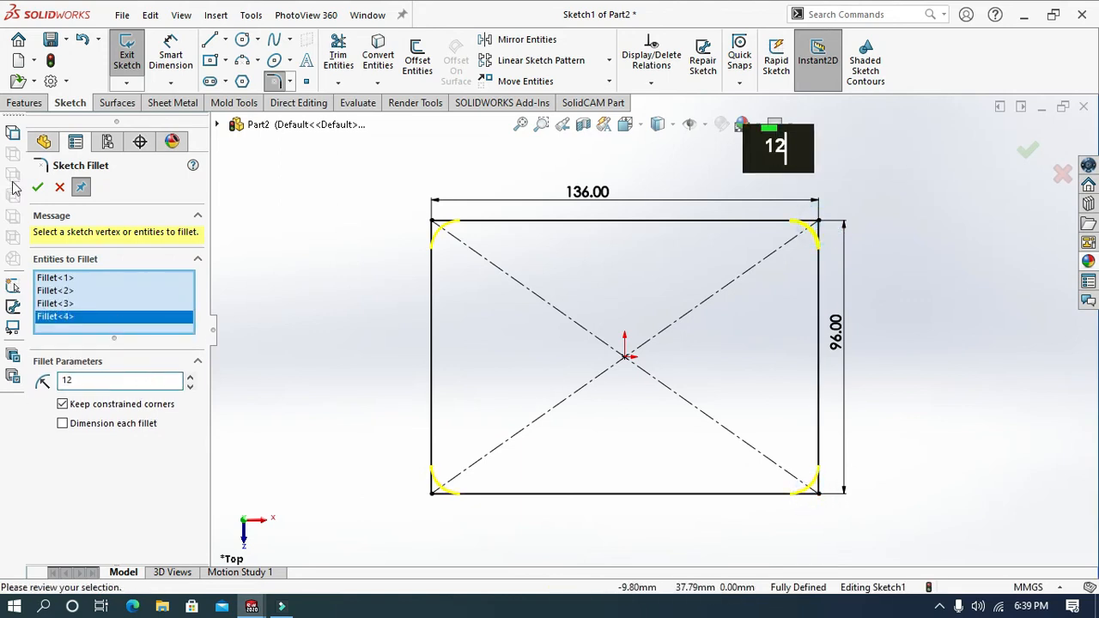
{"action": "left_click", "coordinate": [38, 188]}
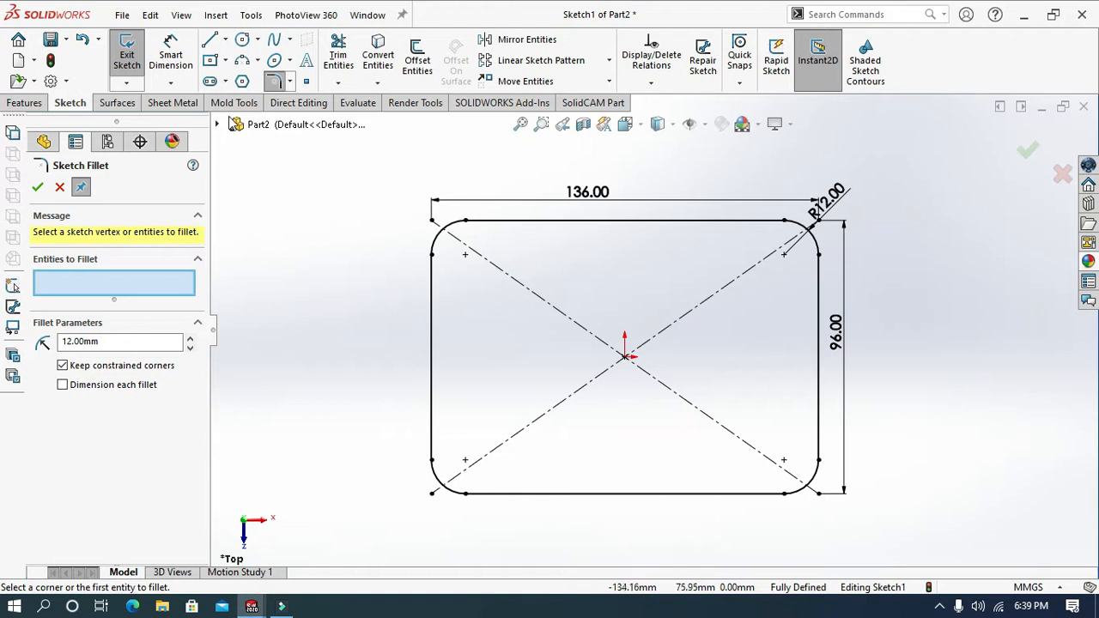
{"action": "left_click", "coordinate": [31, 102]}
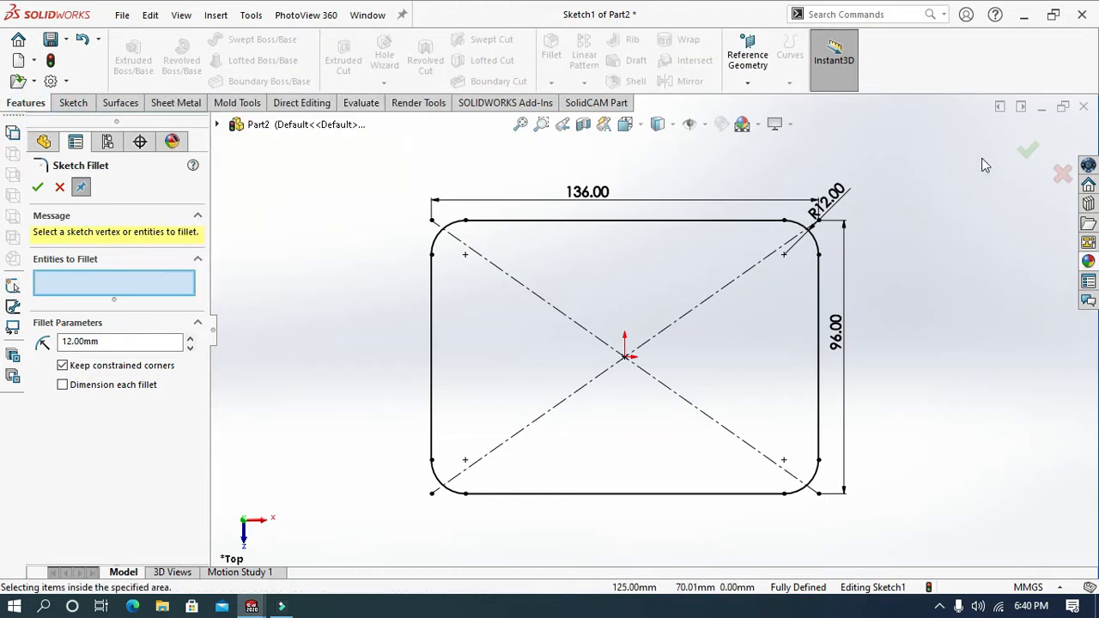
{"action": "left_click", "coordinate": [1026, 153]}
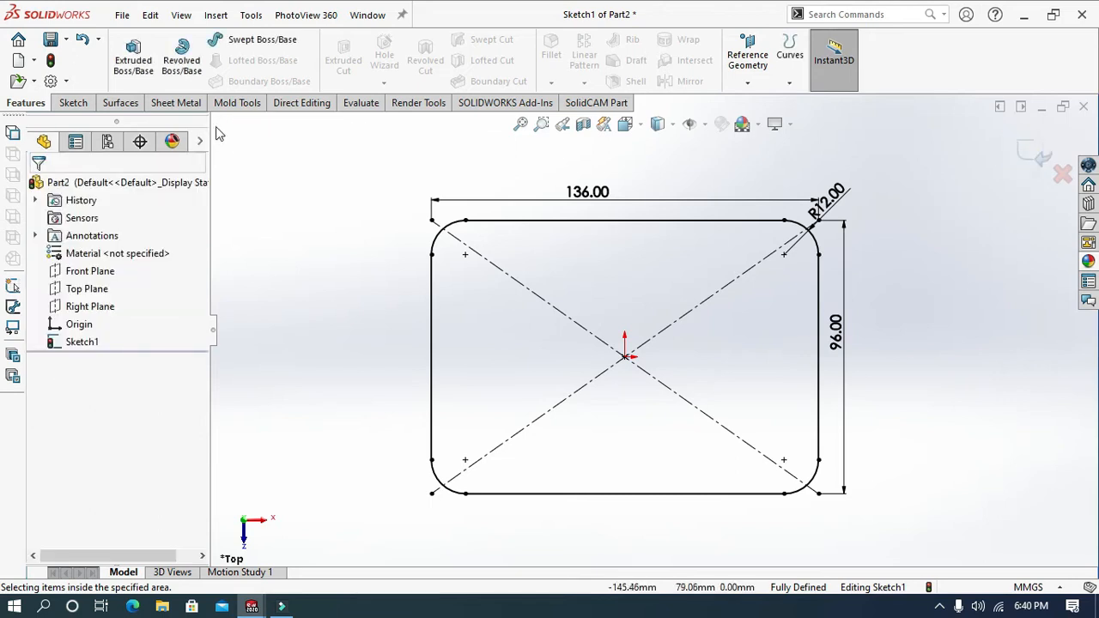
Extrude the rounded rectangle 16 mm as a one-direction thin feature with a 6 mm wall on the inner side.
{"action": "left_click", "coordinate": [129, 58]}
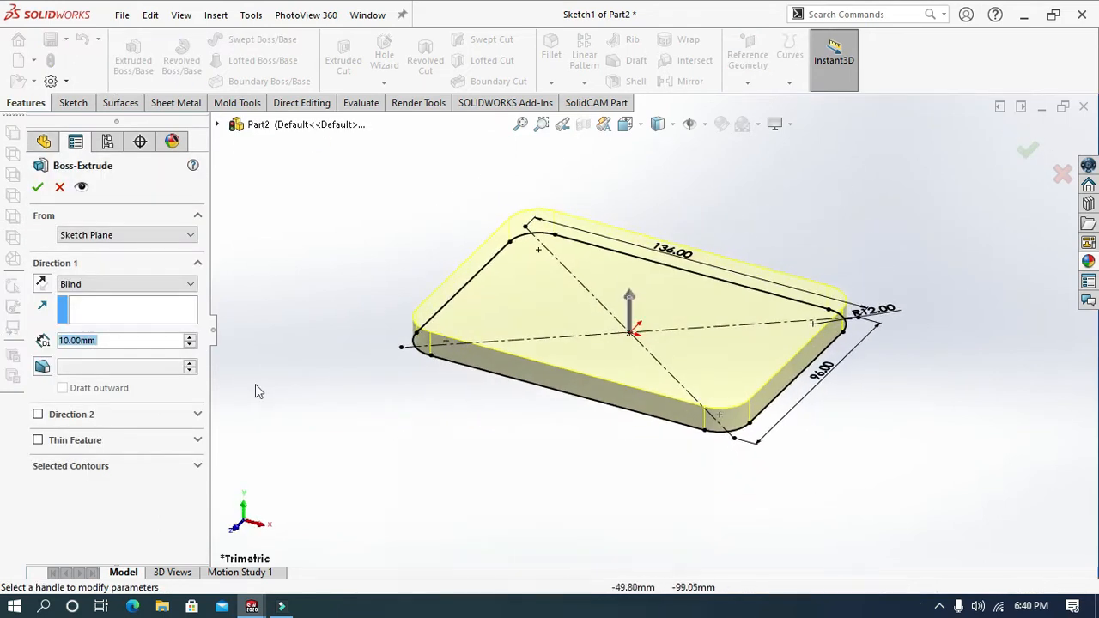
{"action": "left_click", "coordinate": [38, 441]}
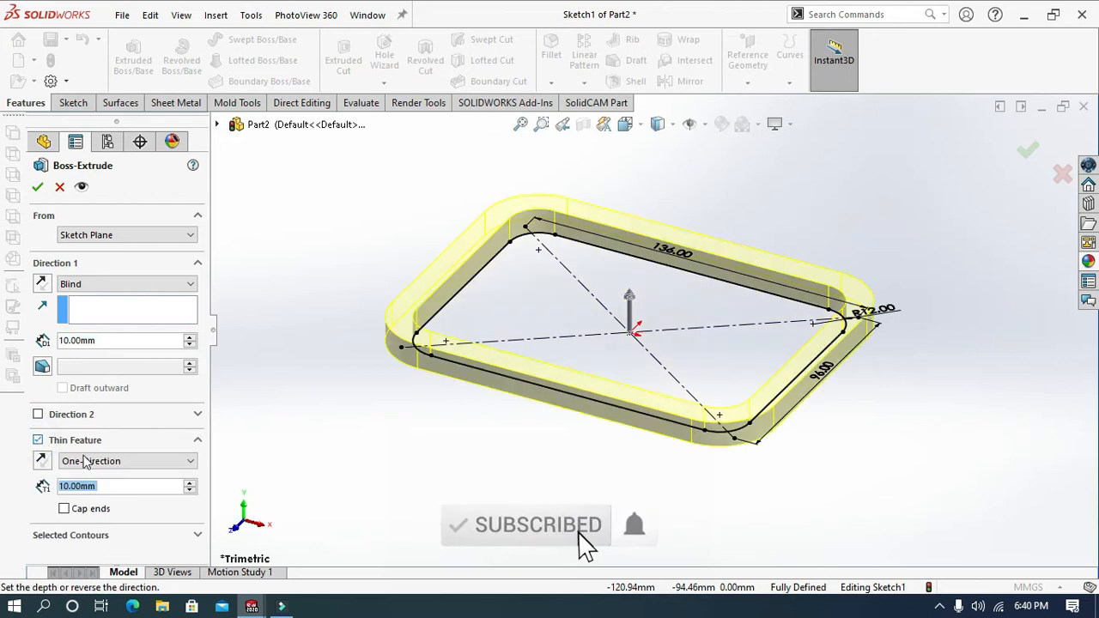
{"action": "double_click", "coordinate": [115, 487]}
{"action": "type", "text": "6"}
{"action": "key", "text": "Return"}
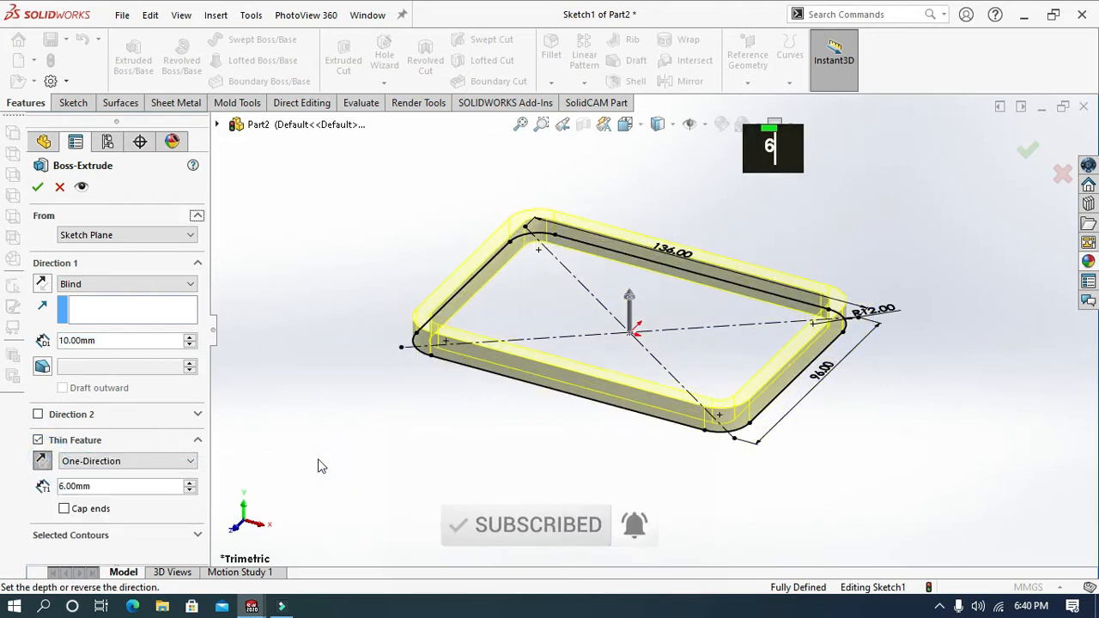
{"action": "double_click", "coordinate": [104, 341]}
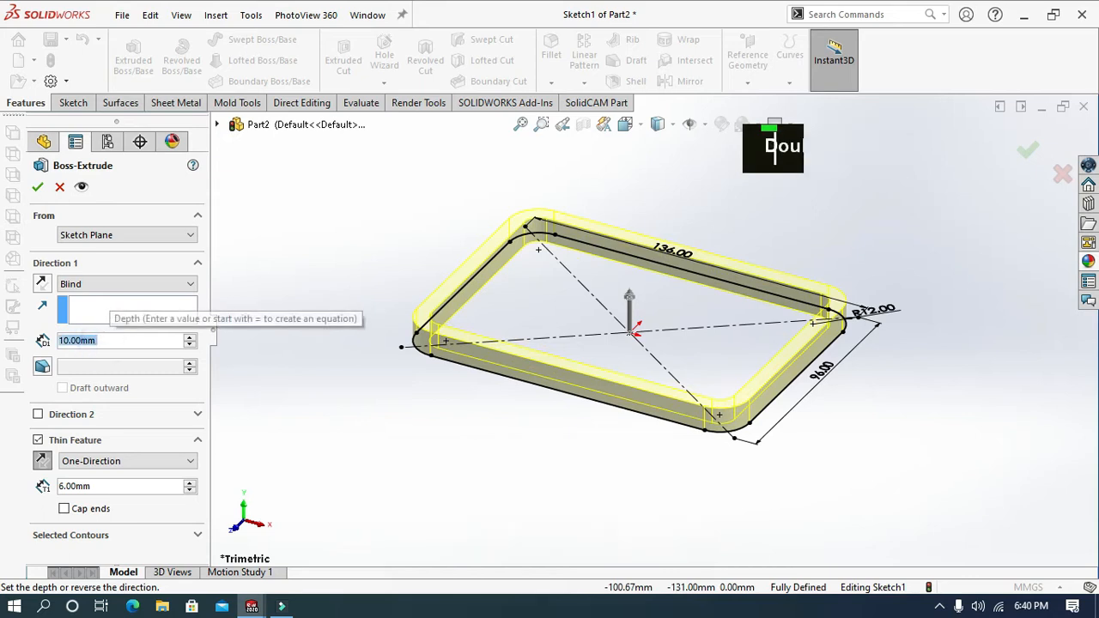
{"action": "type", "text": "16"}
{"action": "left_click", "coordinate": [445, 352]}
{"action": "left_click", "coordinate": [38, 188]}
{"action": "left_click", "coordinate": [434, 556]}
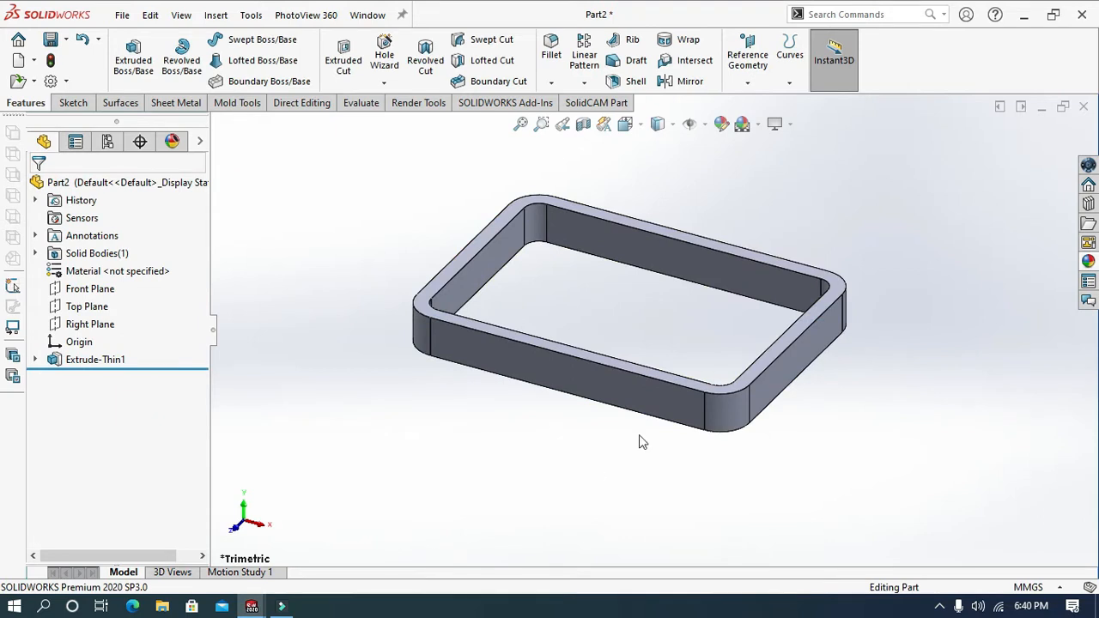
Start a sketch on the Front Plane, viewed normal to it, and draw a center rectangle about 72 mm wide from the origin.
{"action": "right_click", "coordinate": [90, 288]}
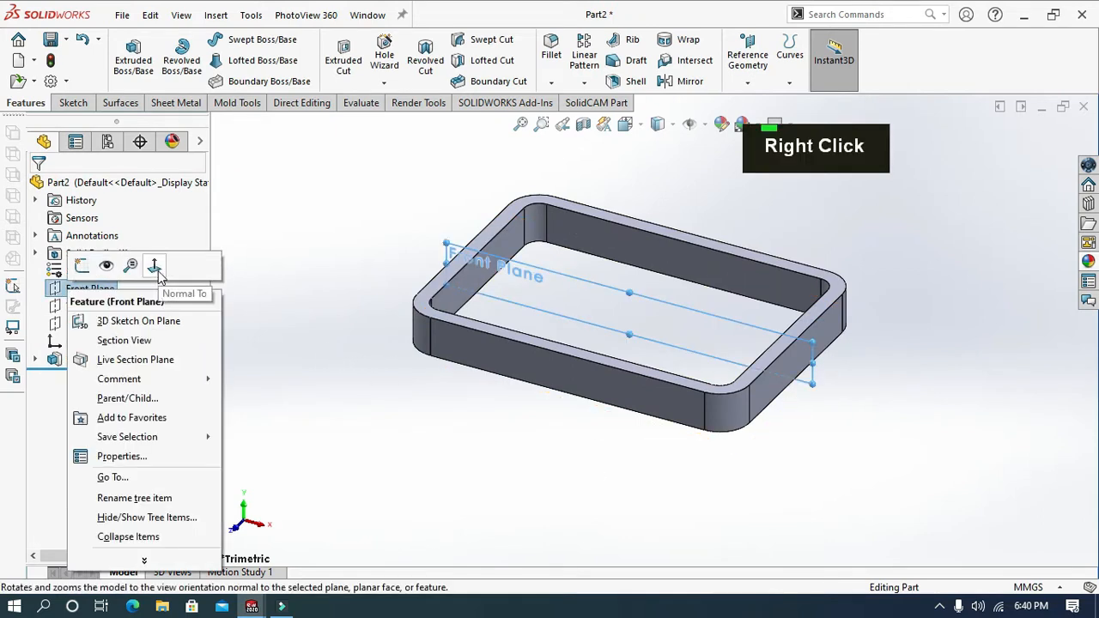
{"action": "left_click", "coordinate": [155, 267]}
{"action": "right_click", "coordinate": [109, 289]}
{"action": "left_click", "coordinate": [101, 265]}
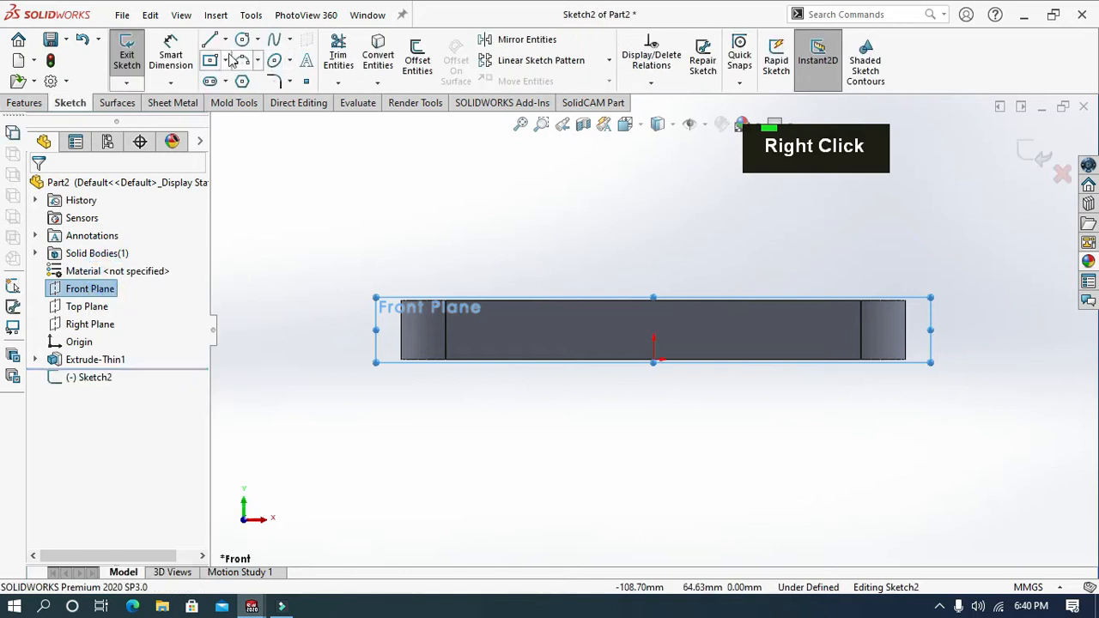
{"action": "left_click", "coordinate": [212, 61]}
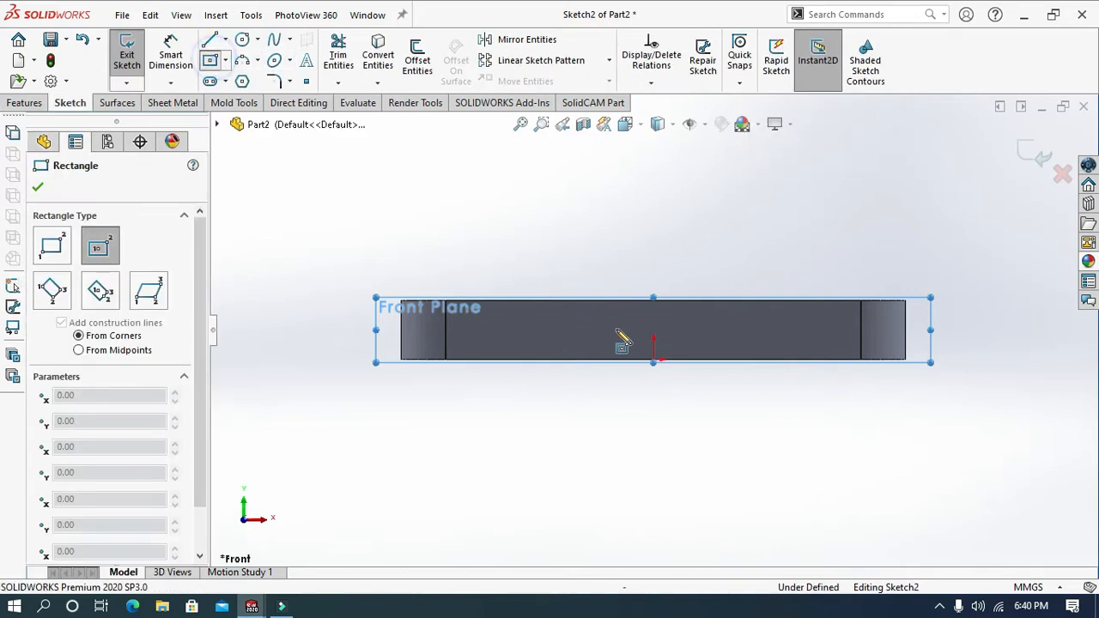
{"action": "left_click", "coordinate": [655, 359]}
{"action": "left_click", "coordinate": [519, 445]}
{"action": "key", "text": "Escape"}
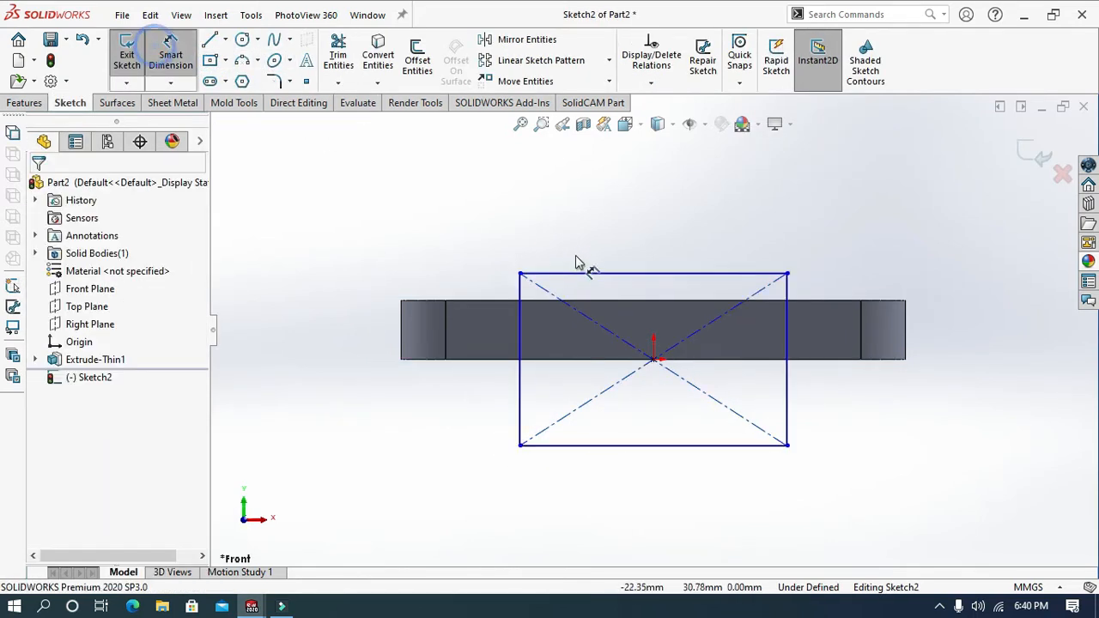
Dimension the new rectangle's width as 64 mm.
{"action": "left_click", "coordinate": [579, 277]}
{"action": "left_click", "coordinate": [582, 250]}
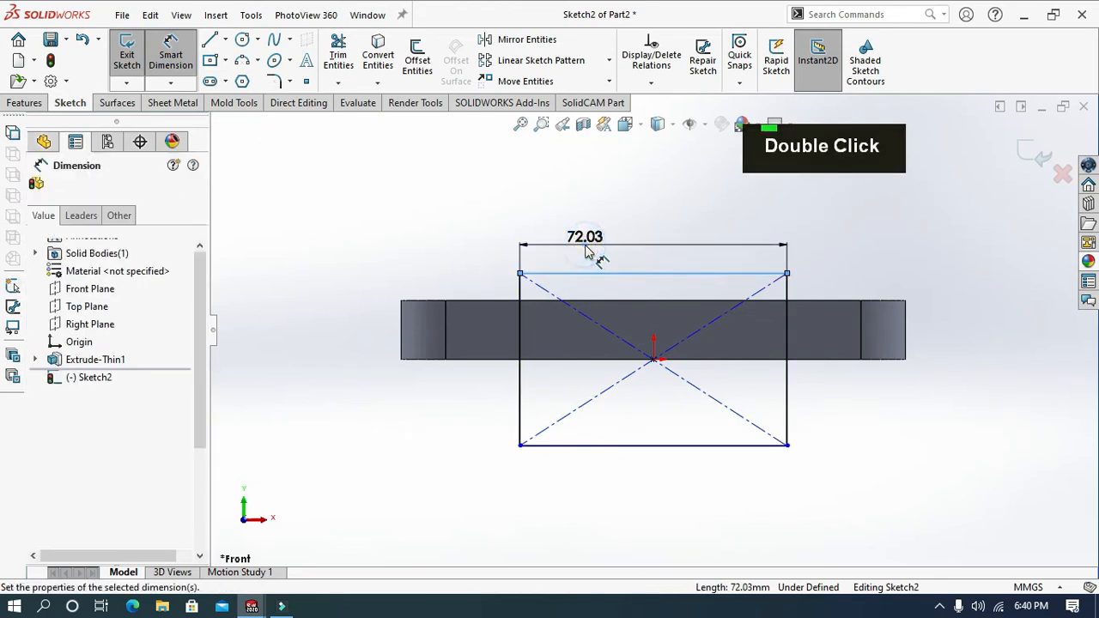
{"action": "type", "text": "64"}
{"action": "key", "text": "Return"}
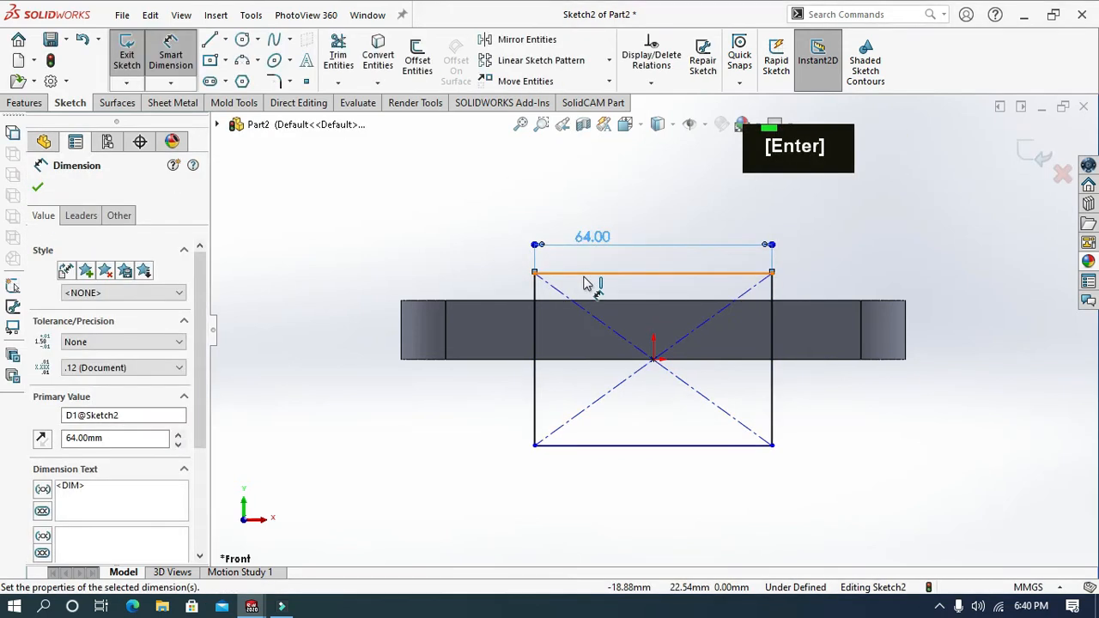
{"action": "left_click", "coordinate": [439, 209]}
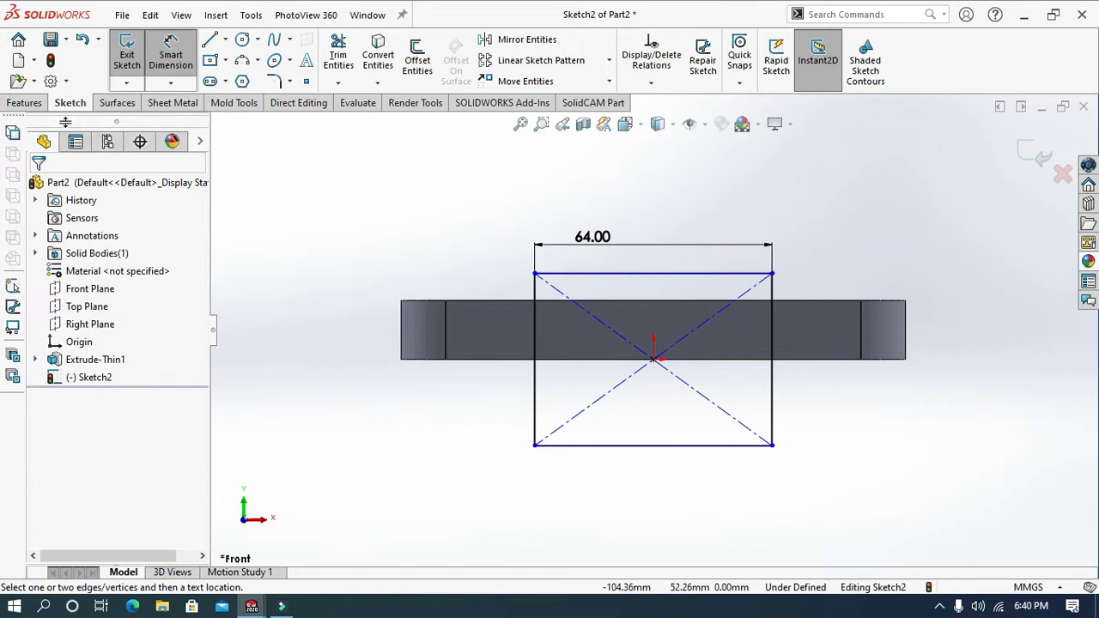
Cut the 64 mm wide rectangle Through All in one direction to open a gap in one side of the frame.
{"action": "left_click", "coordinate": [23, 103]}
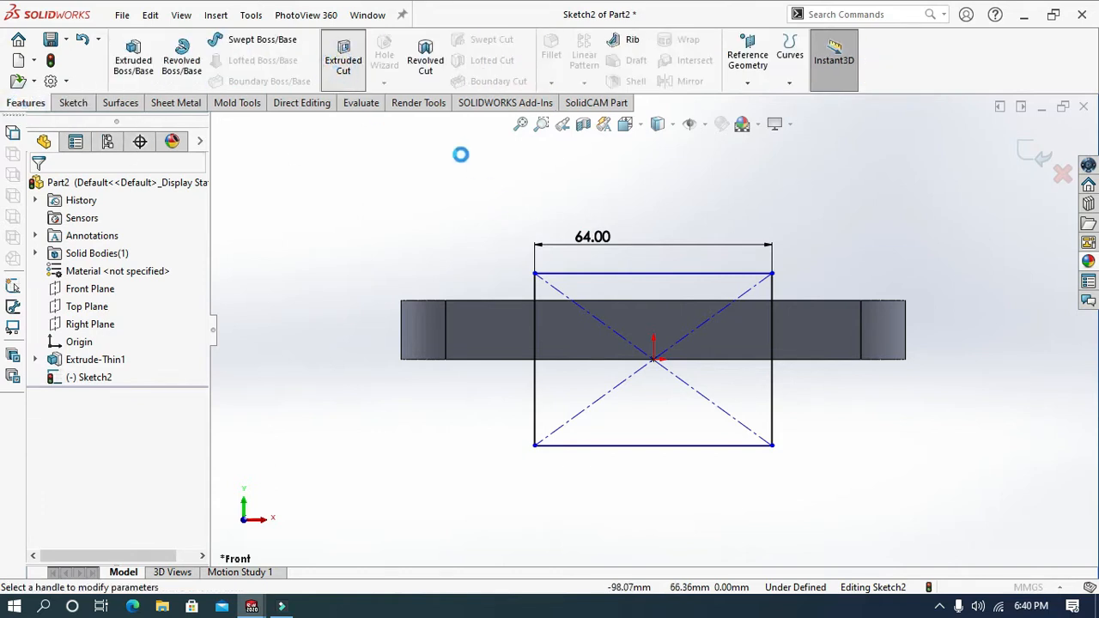
{"action": "middle_click_drag", "start_coordinate": [466, 167], "coordinate": [355, 252]}
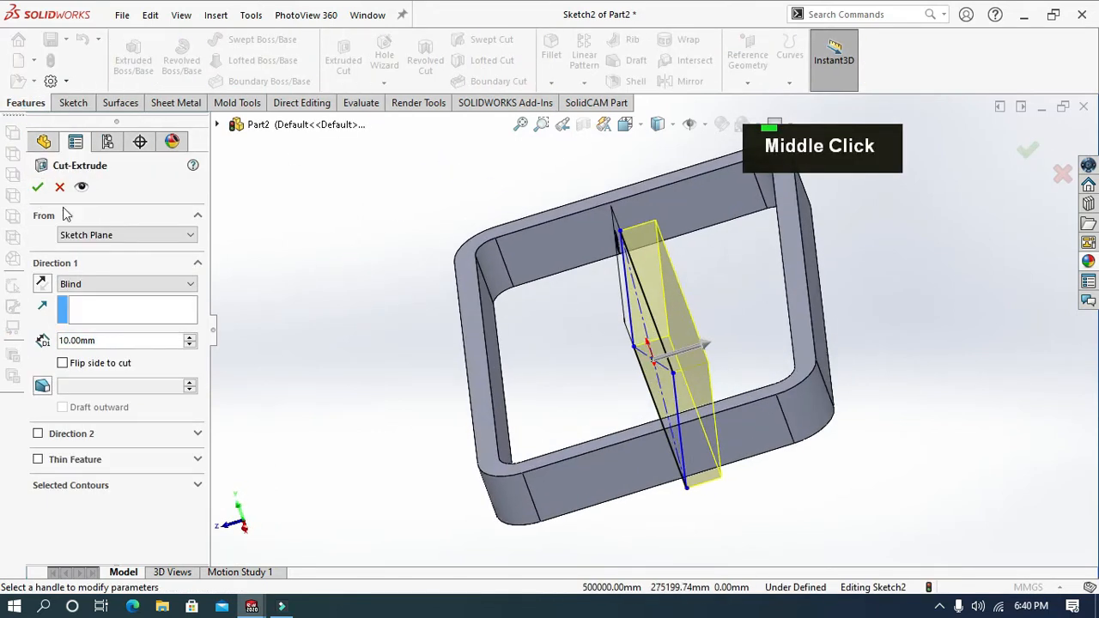
{"action": "left_click", "coordinate": [89, 285]}
{"action": "left_click", "coordinate": [87, 308]}
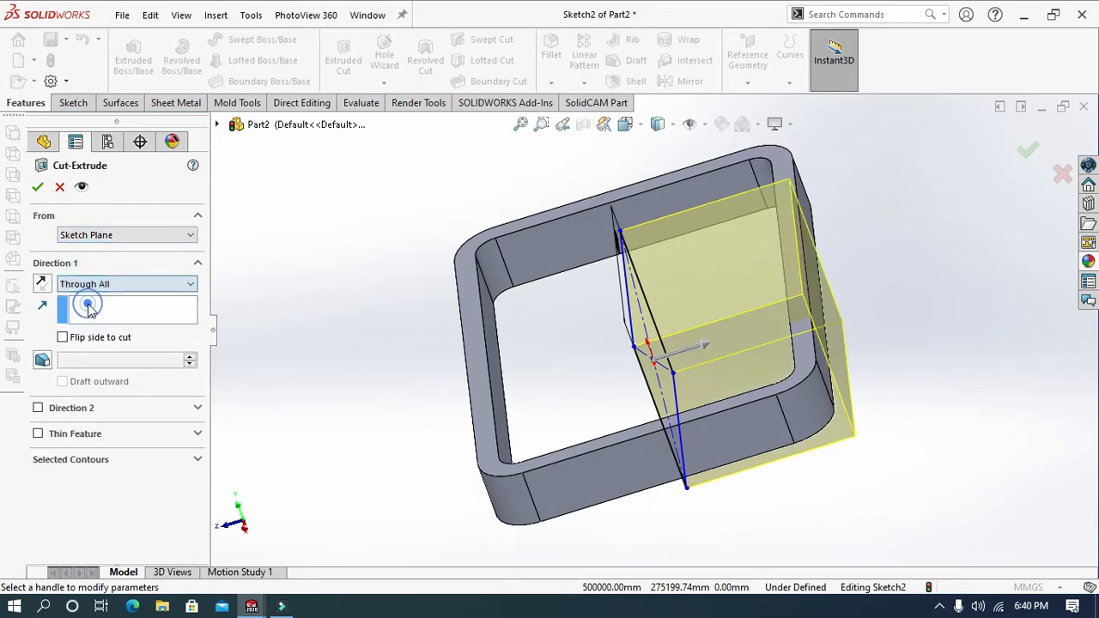
{"action": "left_click", "coordinate": [37, 187]}
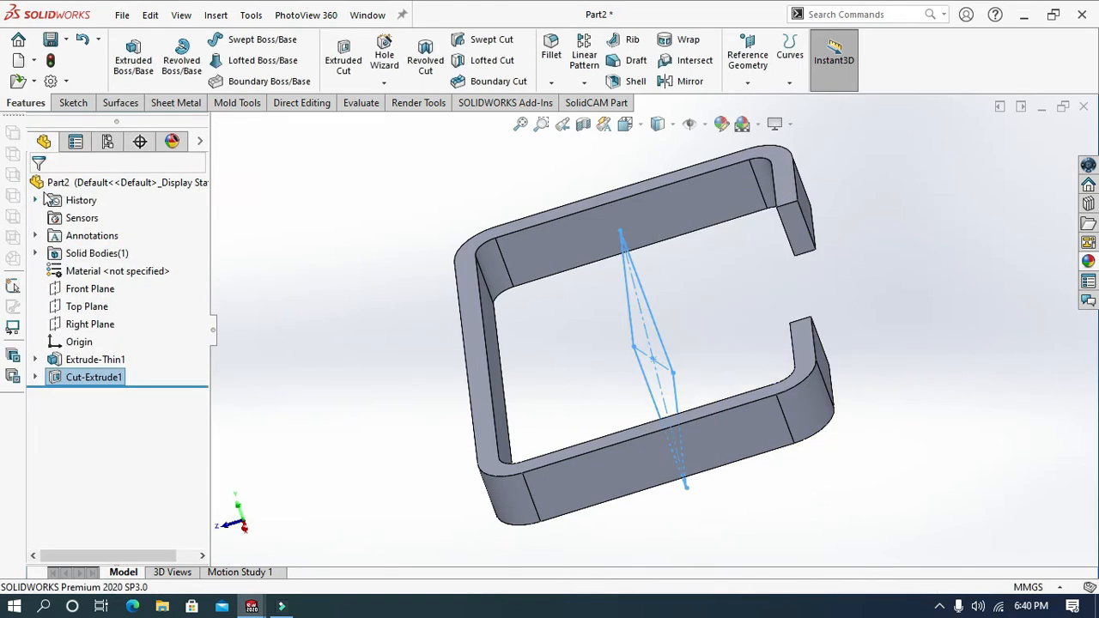
Start a full round fillet with the frame's inner faces as side face set 1 and its flat rim face as the center face set.
{"action": "mouse_move", "coordinate": [720, 348]}
{"action": "middle_mouse_down"}
{"action": "mouse_move", "coordinate": [768, 332]}
{"action": "mouse_move", "coordinate": [668, 220]}
{"action": "mouse_move", "coordinate": [633, 356]}
{"action": "mouse_move", "coordinate": [563, 261]}
{"action": "middle_mouse_up"}
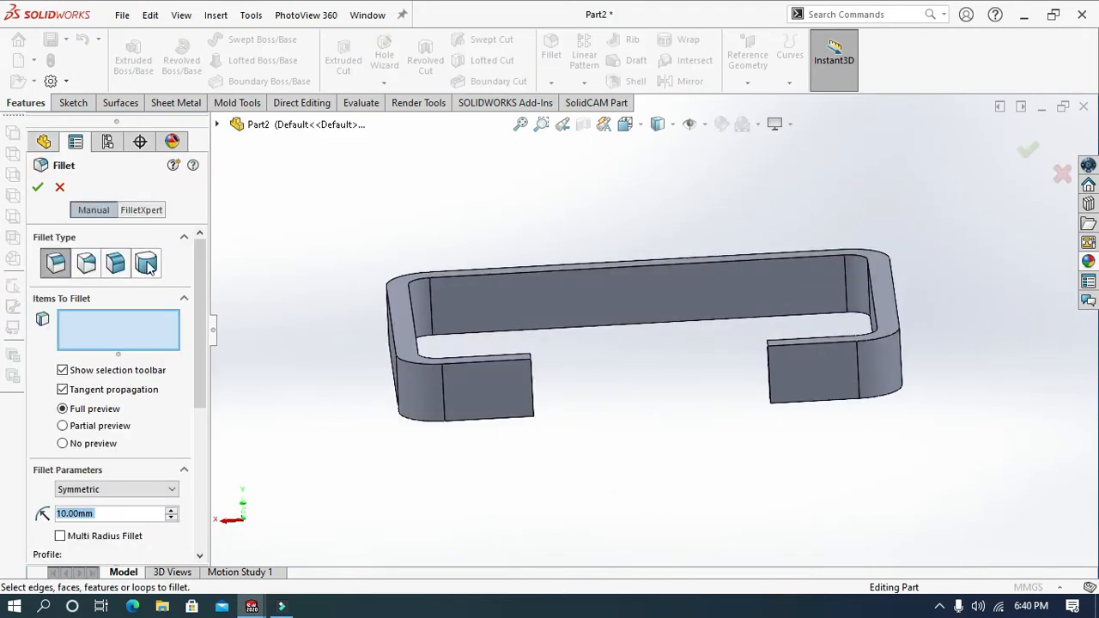
{"action": "left_click", "coordinate": [147, 265]}
{"action": "middle_click_drag", "start_coordinate": [262, 378], "coordinate": [188, 550]}
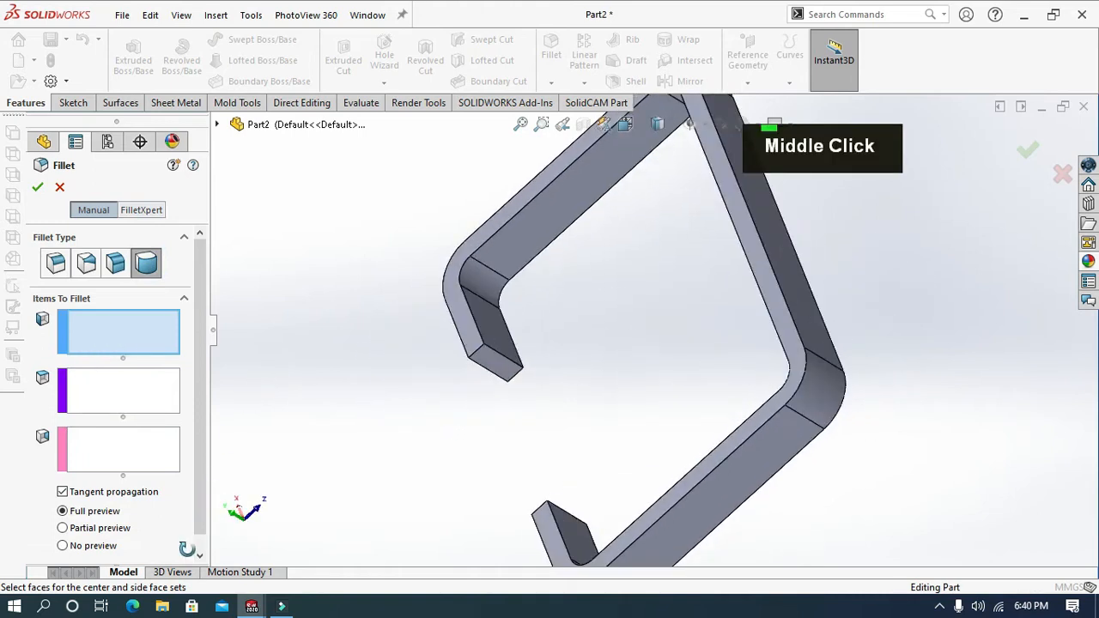
{"action": "left_click", "coordinate": [504, 350]}
{"action": "left_click", "coordinate": [504, 275]}
{"action": "left_click", "coordinate": [490, 260]}
{"action": "middle_click_drag", "start_coordinate": [491, 260], "coordinate": [767, 342]}
{"action": "double_click", "coordinate": [748, 282]}
{"action": "double_click", "coordinate": [793, 283]}
{"action": "middle_click_drag", "start_coordinate": [822, 400], "coordinate": [843, 395]}
{"action": "double_click", "coordinate": [844, 399]}
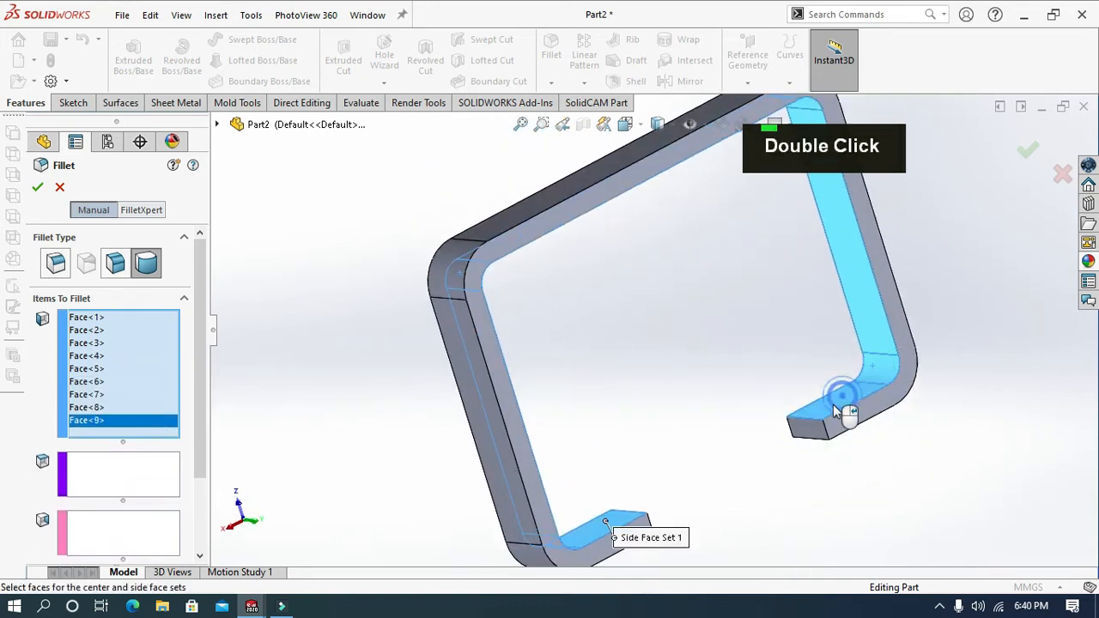
{"action": "middle_click_drag", "start_coordinate": [434, 502], "coordinate": [400, 417]}
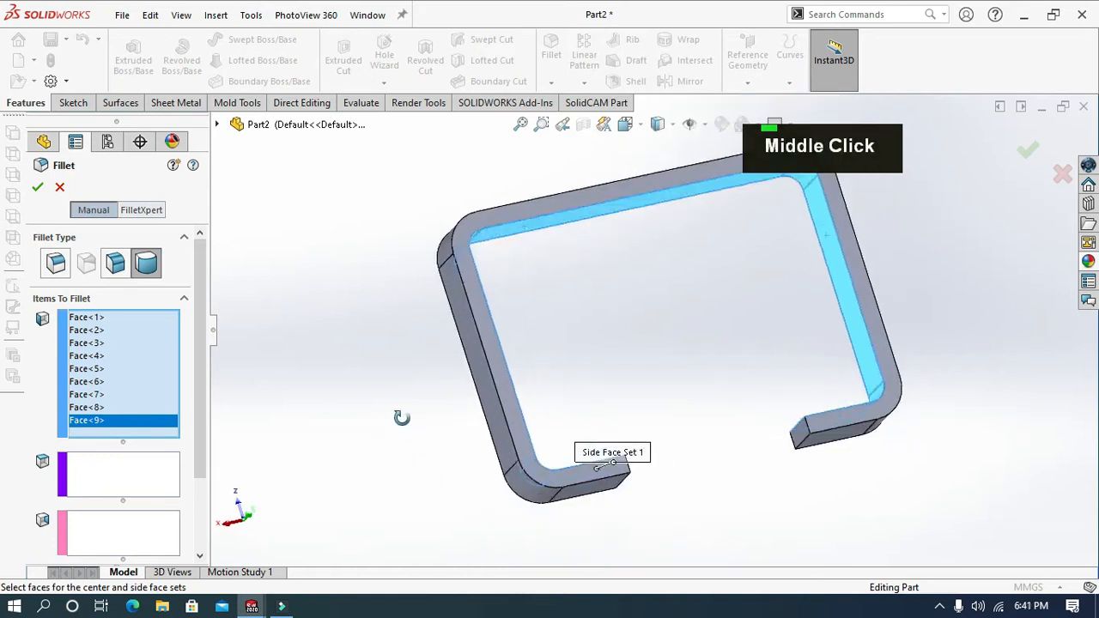
{"action": "left_click", "coordinate": [122, 481]}
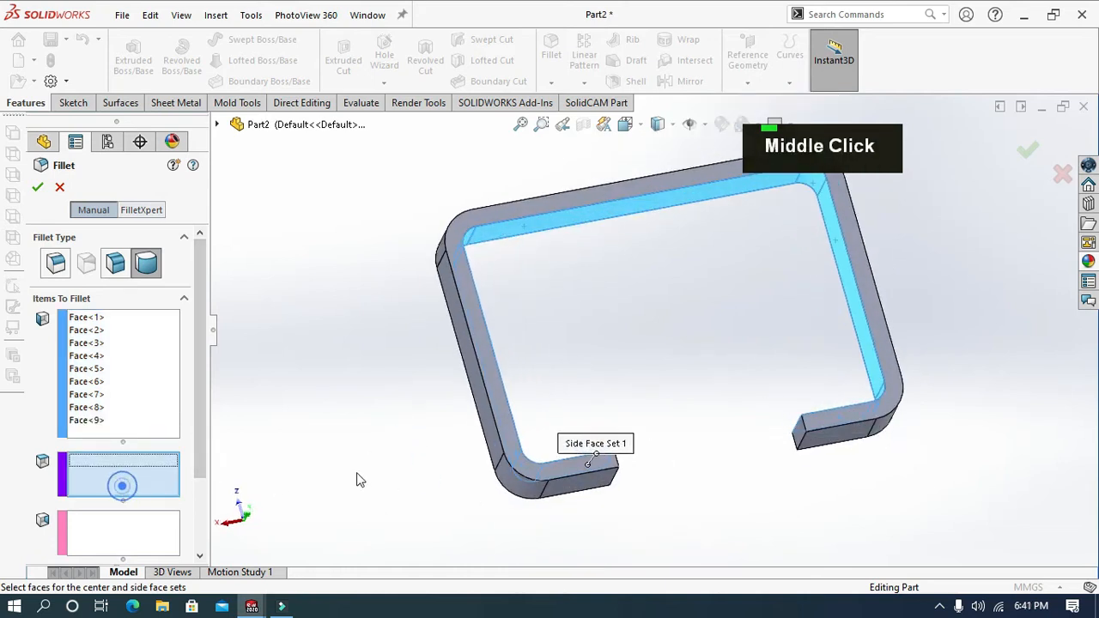
{"action": "left_click", "coordinate": [511, 419]}
Assign the frame's outer faces as side face set 2 and apply the full round fillet.
{"action": "left_click", "coordinate": [163, 524]}
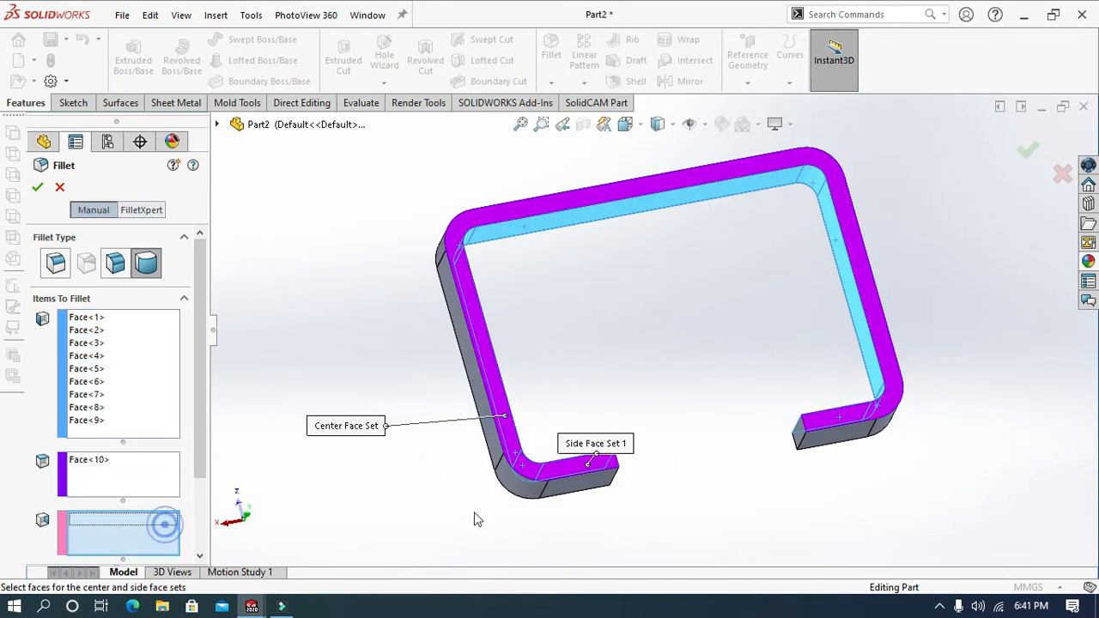
{"action": "left_click", "coordinate": [540, 488]}
{"action": "left_click", "coordinate": [518, 481]}
{"action": "left_click", "coordinate": [467, 363]}
{"action": "middle_click_drag", "start_coordinate": [441, 353], "coordinate": [538, 355]}
{"action": "left_click", "coordinate": [564, 336]}
{"action": "left_click", "coordinate": [572, 317]}
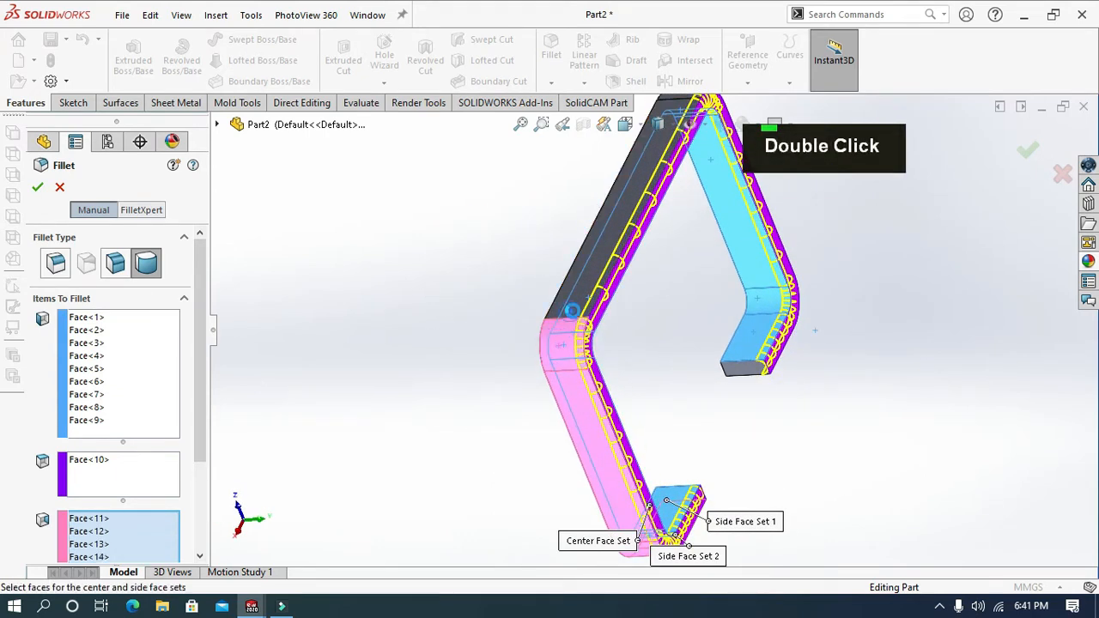
{"action": "scroll", "coordinate": [611, 367], "scroll_direction": "up", "scroll_amount": 1}
{"action": "middle_click_drag", "start_coordinate": [611, 368], "coordinate": [457, 424]}
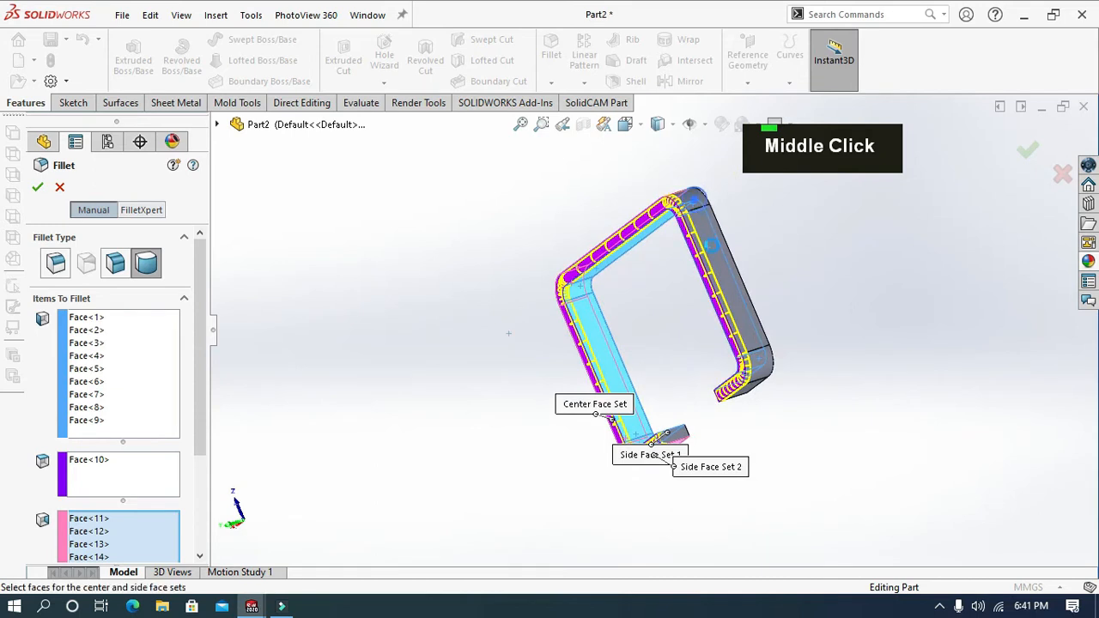
{"action": "left_click", "coordinate": [696, 199]}
{"action": "left_click", "coordinate": [715, 251]}
{"action": "left_click", "coordinate": [758, 369]}
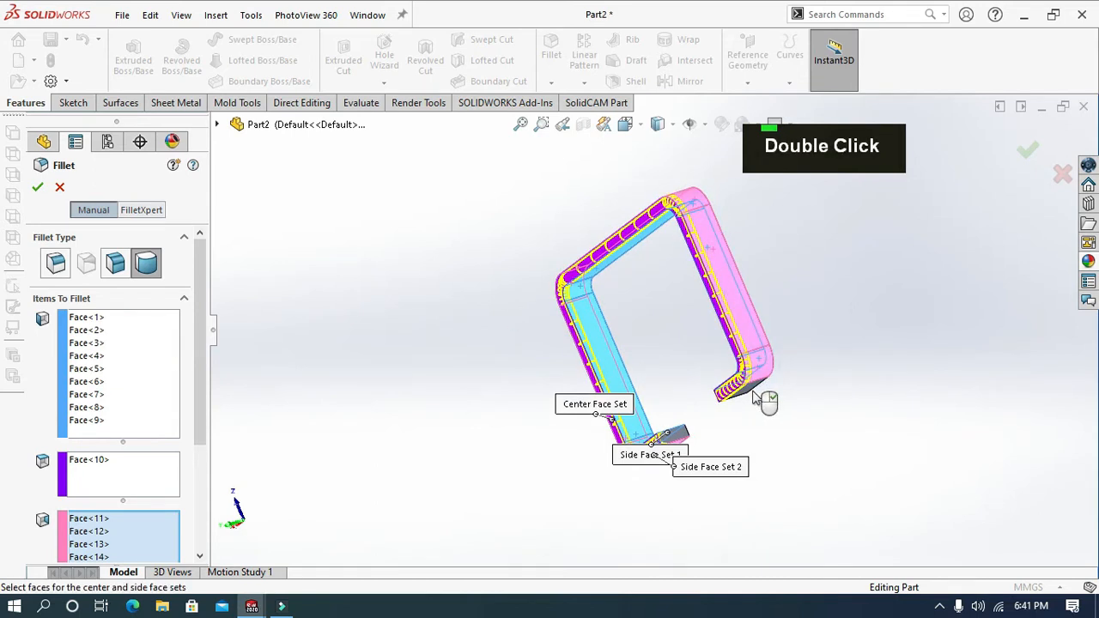
{"action": "middle_click_drag", "start_coordinate": [343, 415], "coordinate": [473, 343]}
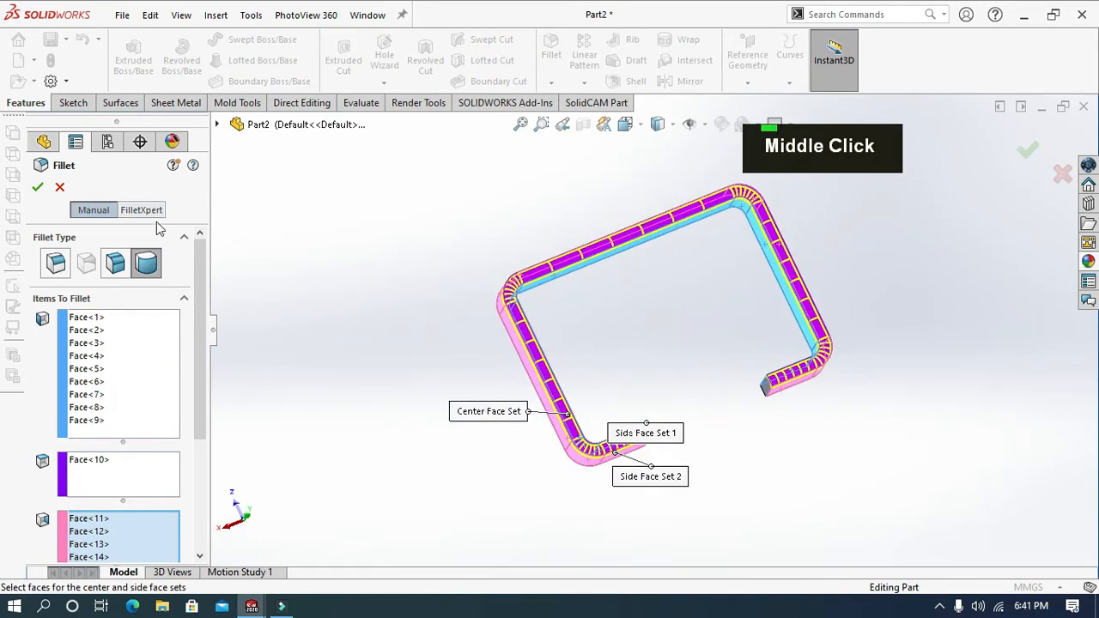
{"action": "left_click", "coordinate": [36, 186]}
Start a constant size fillet of 3 mm radius on the outer edge of the end face at one side of the gap.
{"action": "middle_click_drag", "start_coordinate": [346, 309], "coordinate": [412, 340]}
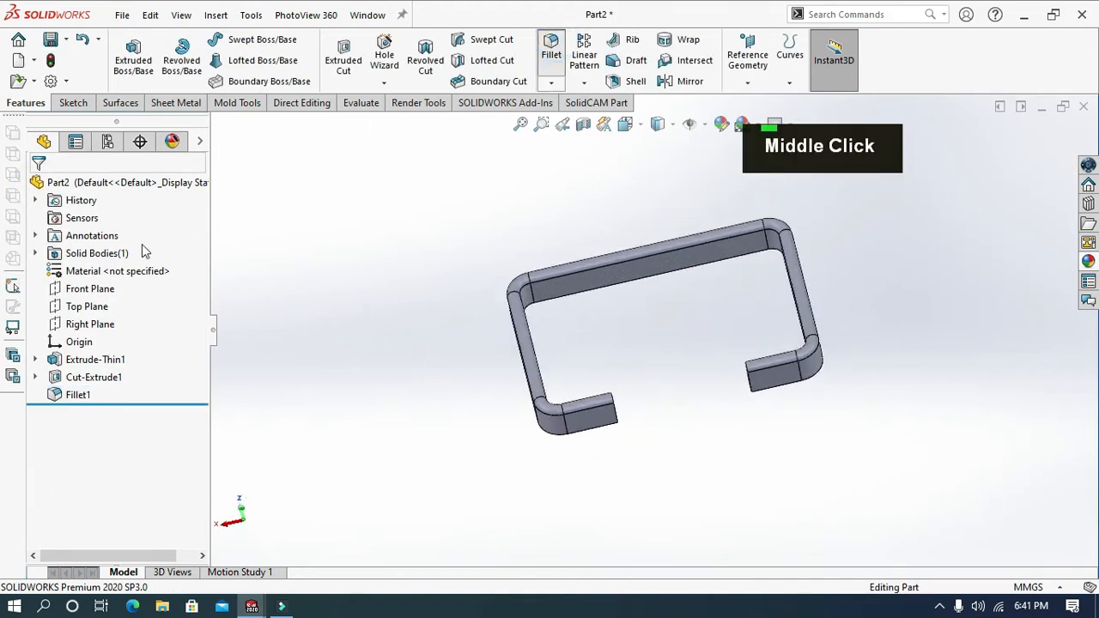
{"action": "left_click", "coordinate": [54, 267]}
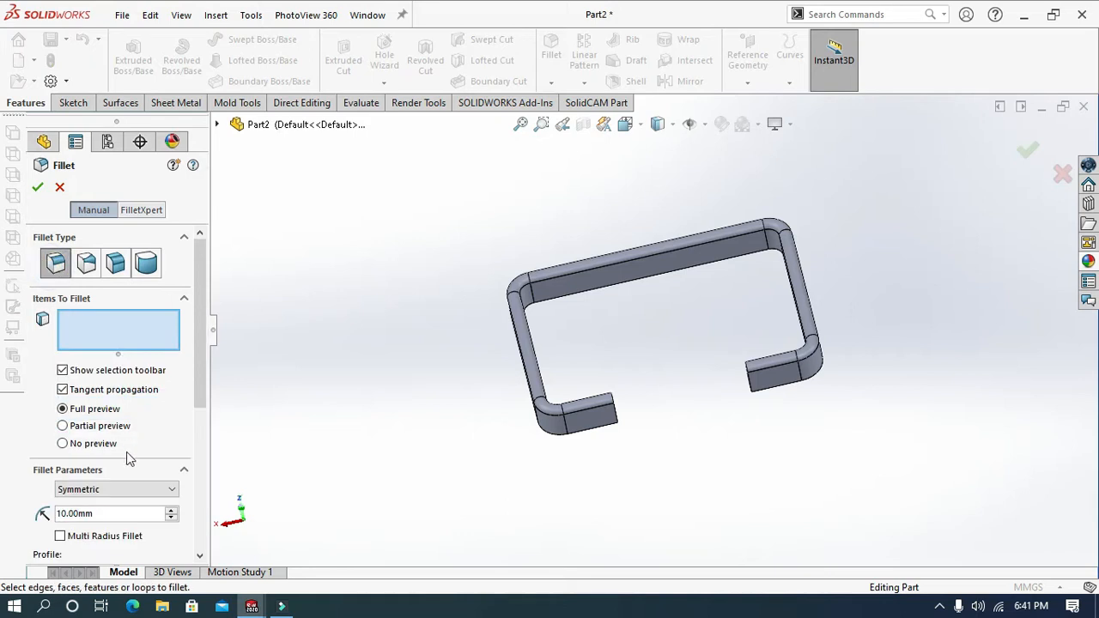
{"action": "double_click", "coordinate": [117, 514]}
{"action": "type", "text": "3"}
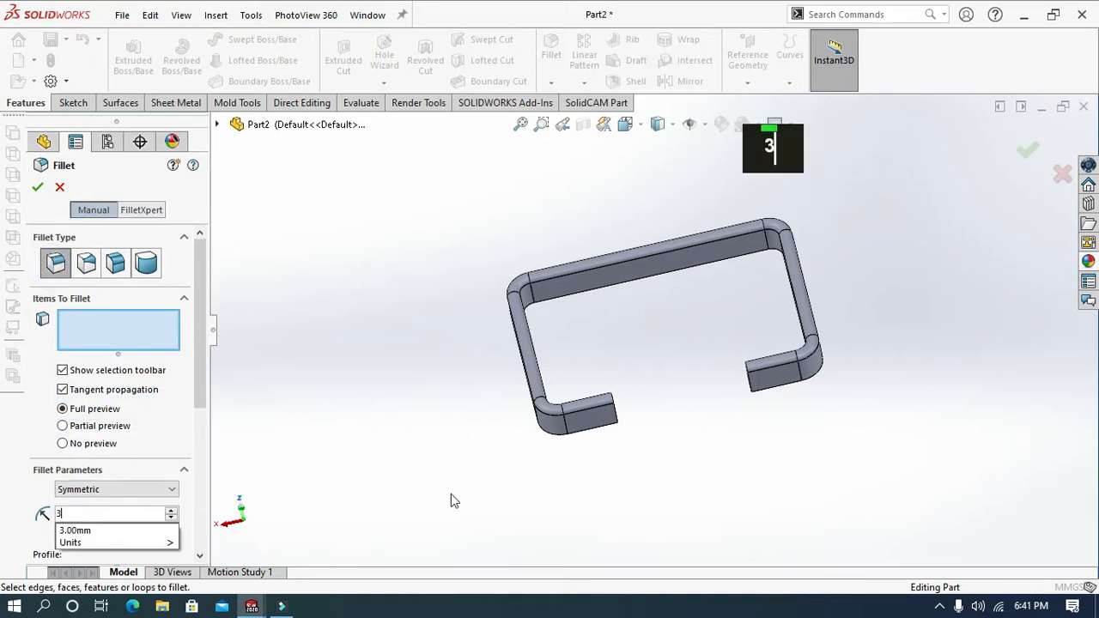
{"action": "scroll", "coordinate": [685, 429], "scroll_direction": "down", "scroll_amount": 3}
{"action": "middle_click_drag", "start_coordinate": [685, 430], "coordinate": [632, 423]}
{"action": "scroll", "coordinate": [494, 389], "scroll_direction": "down", "scroll_amount": 3}
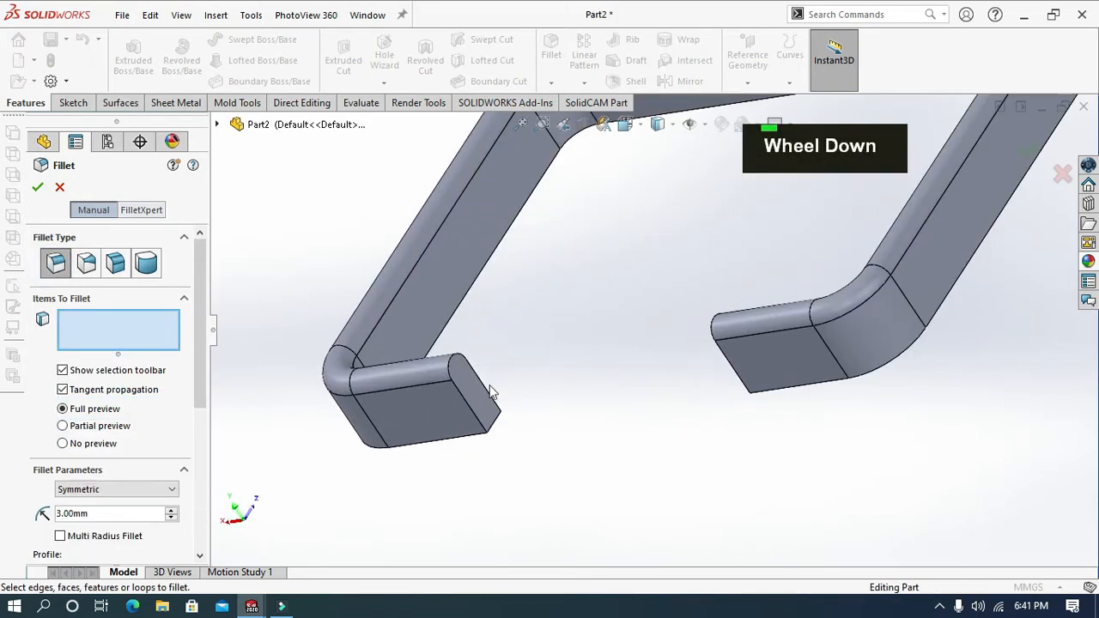
{"action": "left_click", "coordinate": [465, 405]}
Add the matching outer edge at the opposite end of the gap and apply the fillet.
{"action": "middle_click_drag", "start_coordinate": [721, 428], "coordinate": [798, 421]}
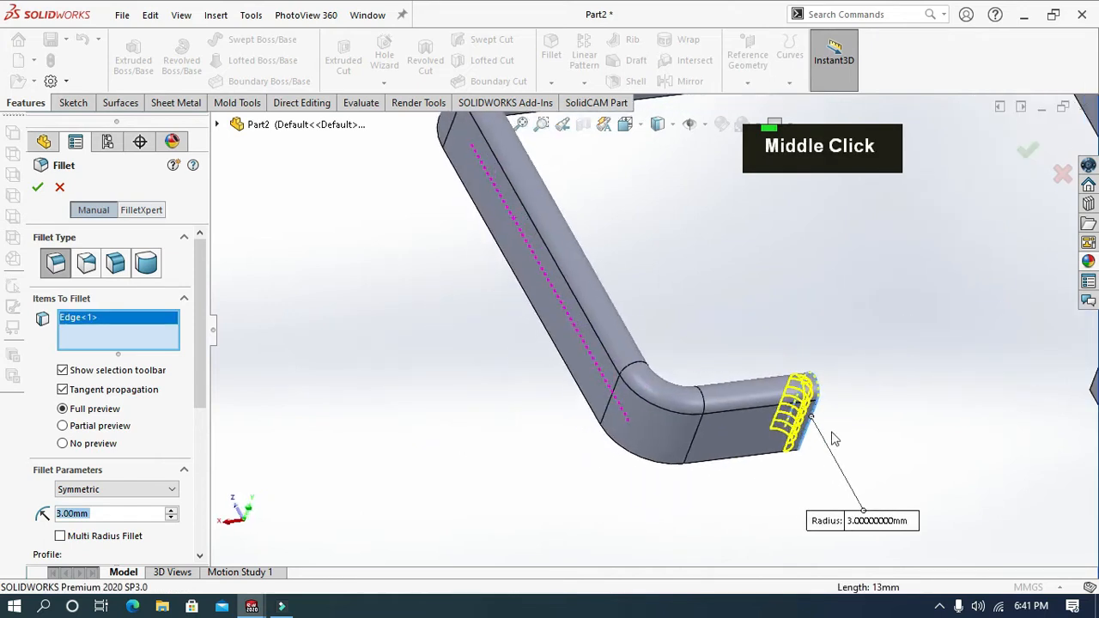
{"action": "scroll", "coordinate": [957, 417], "scroll_direction": "up", "scroll_amount": 3}
{"action": "scroll", "coordinate": [780, 301], "scroll_direction": "down", "scroll_amount": 3}
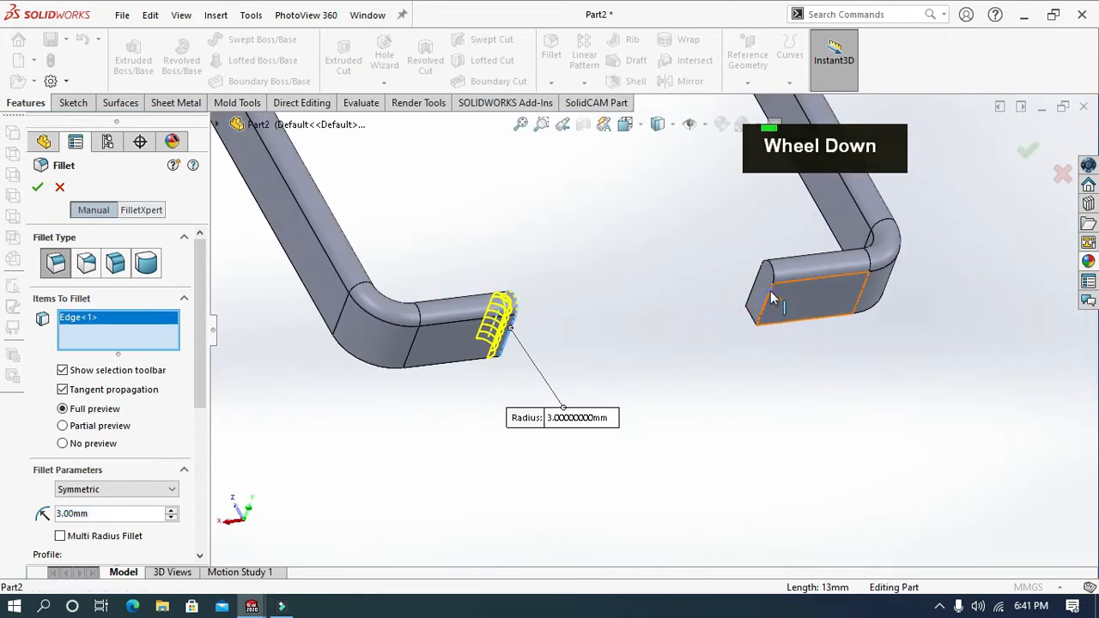
{"action": "left_click", "coordinate": [775, 298]}
{"action": "left_click", "coordinate": [37, 191]}
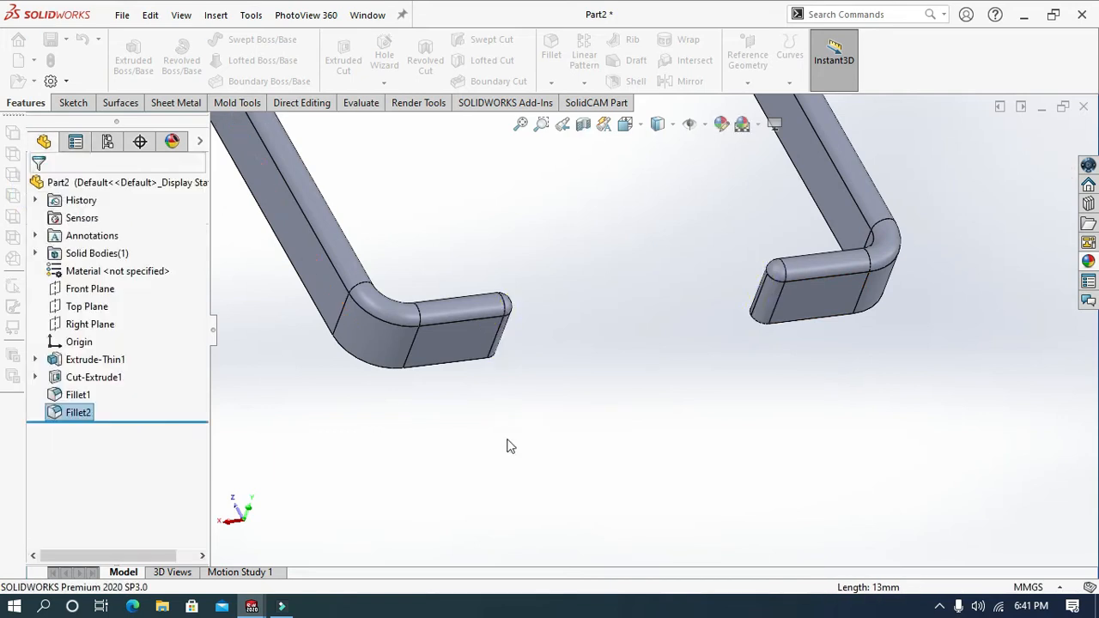
Switch to the Back view and start a sketch on the inner face of the wall opposite the gap.
{"action": "scroll", "coordinate": [513, 444], "scroll_direction": "up", "scroll_amount": 2}
{"action": "middle_click_drag", "start_coordinate": [513, 444], "coordinate": [483, 347]}
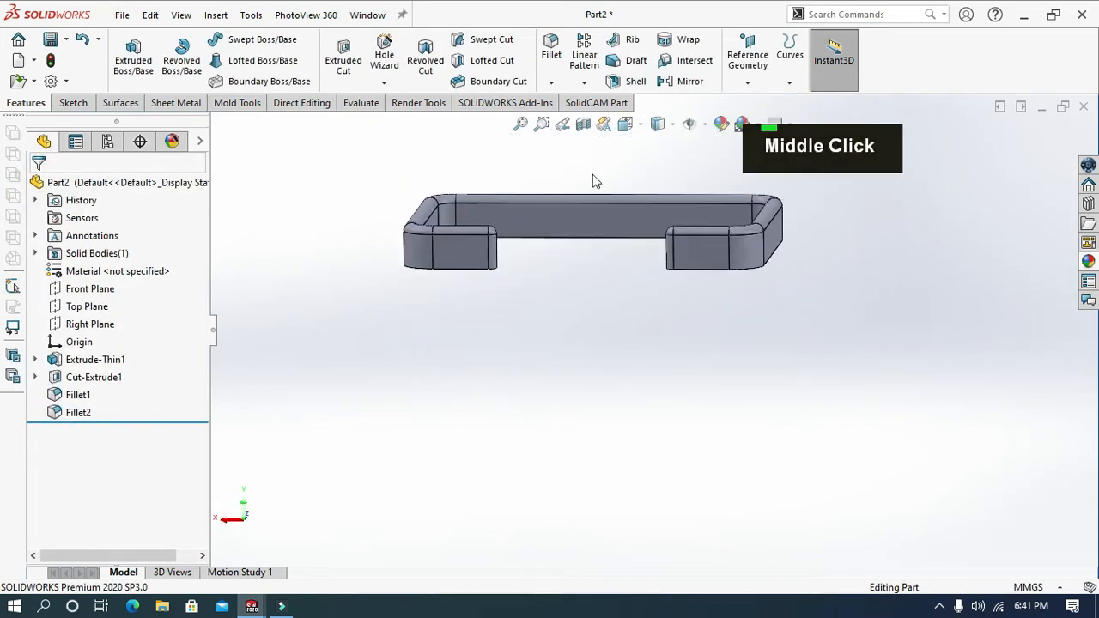
{"action": "left_click", "coordinate": [628, 130]}
{"action": "left_click", "coordinate": [452, 430]}
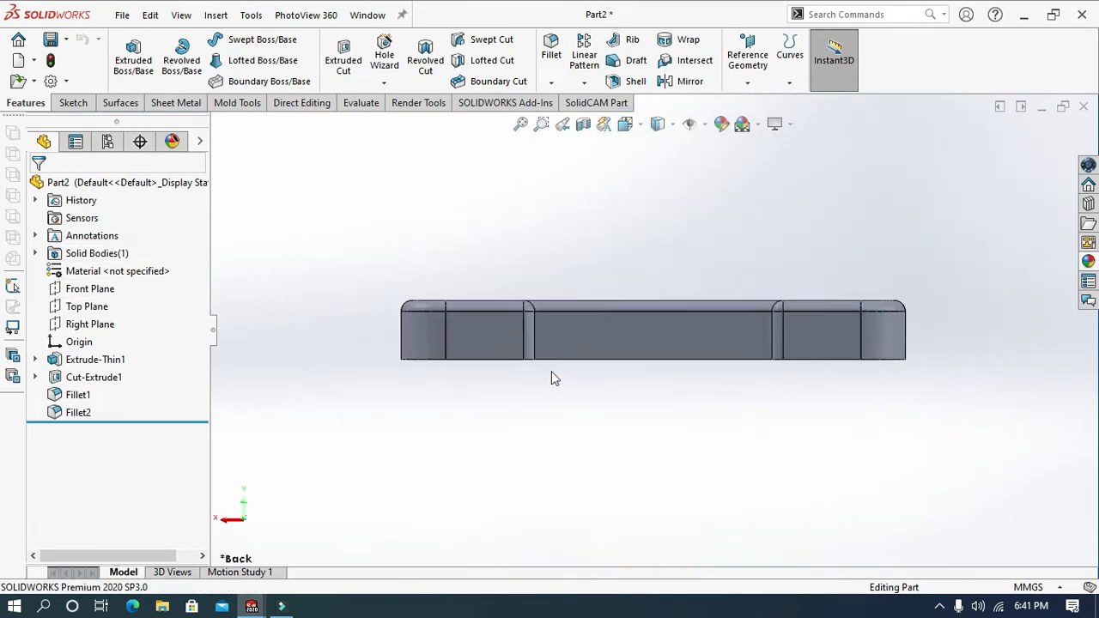
{"action": "right_click", "coordinate": [574, 361]}
{"action": "left_click", "coordinate": [612, 190]}
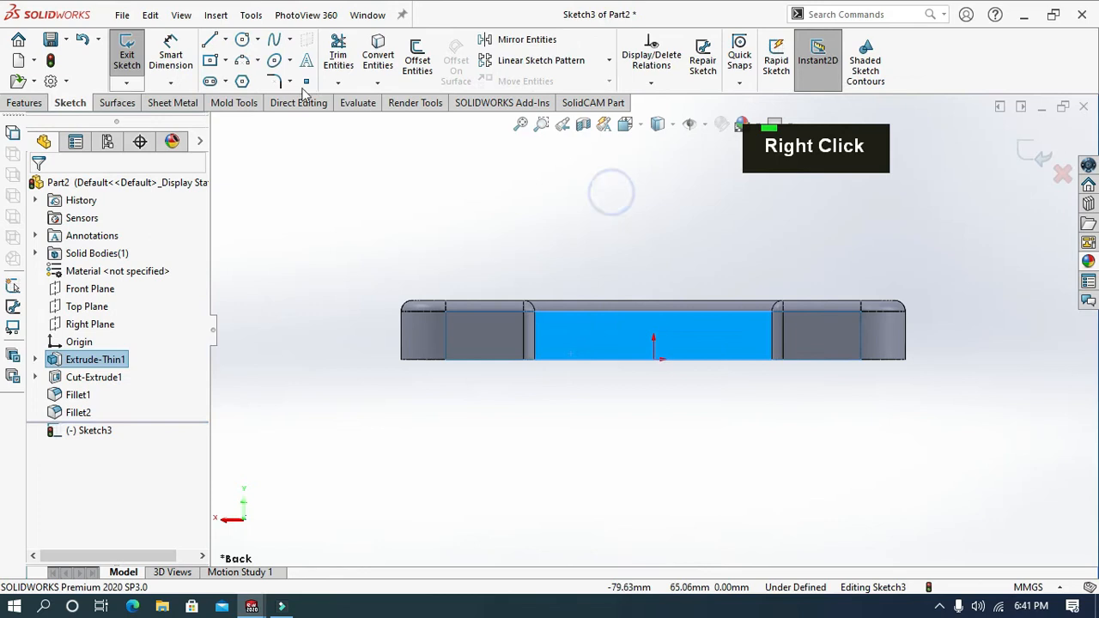
Draw a vertical centerline from the origin to the upper edge of the sketch face.
{"action": "left_click", "coordinate": [226, 39]}
{"action": "left_click", "coordinate": [236, 78]}
{"action": "left_click", "coordinate": [654, 359]}
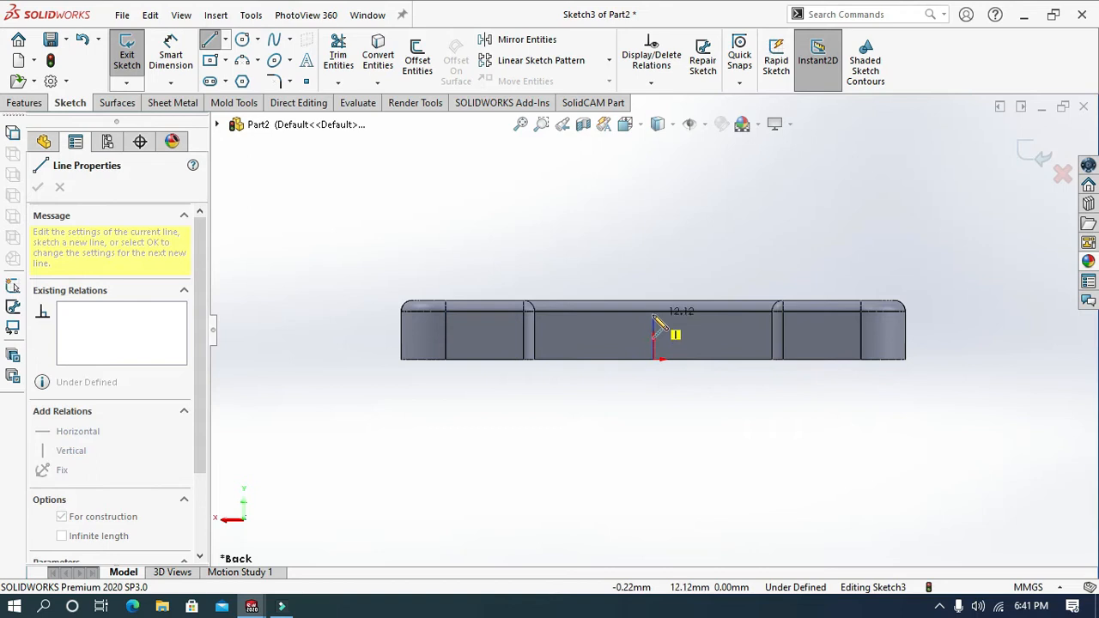
{"action": "left_click", "coordinate": [654, 311]}
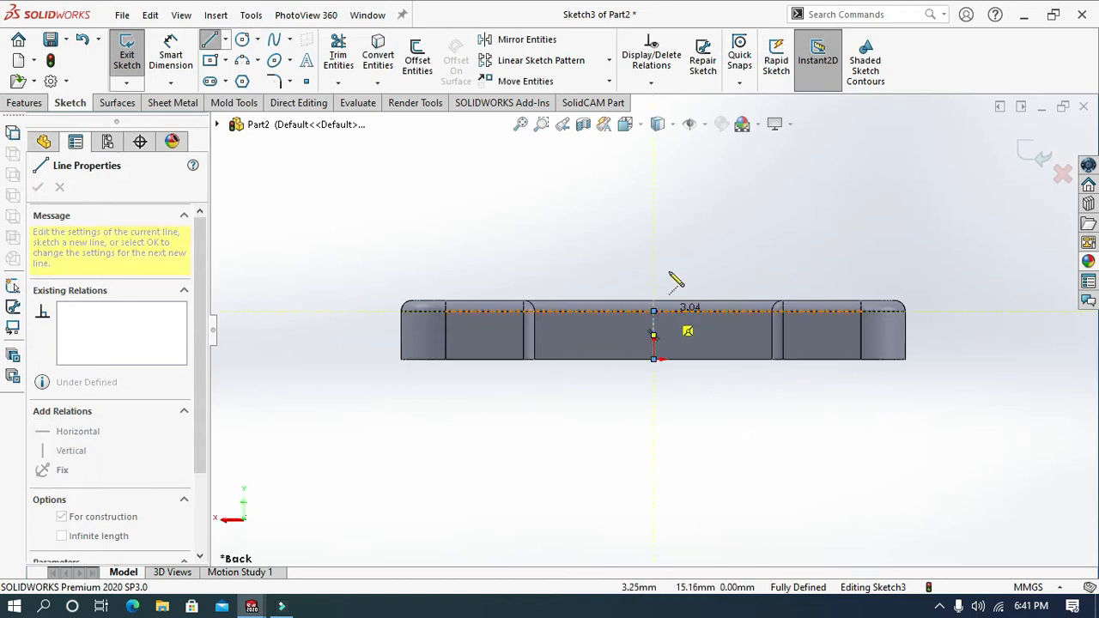
{"action": "key", "text": "Escape"}
Draw a horizontal midpoint line about 39 mm long, centered on the vertical centerline about 4 mm above the face's lower edge.
{"action": "left_click", "coordinate": [224, 39]}
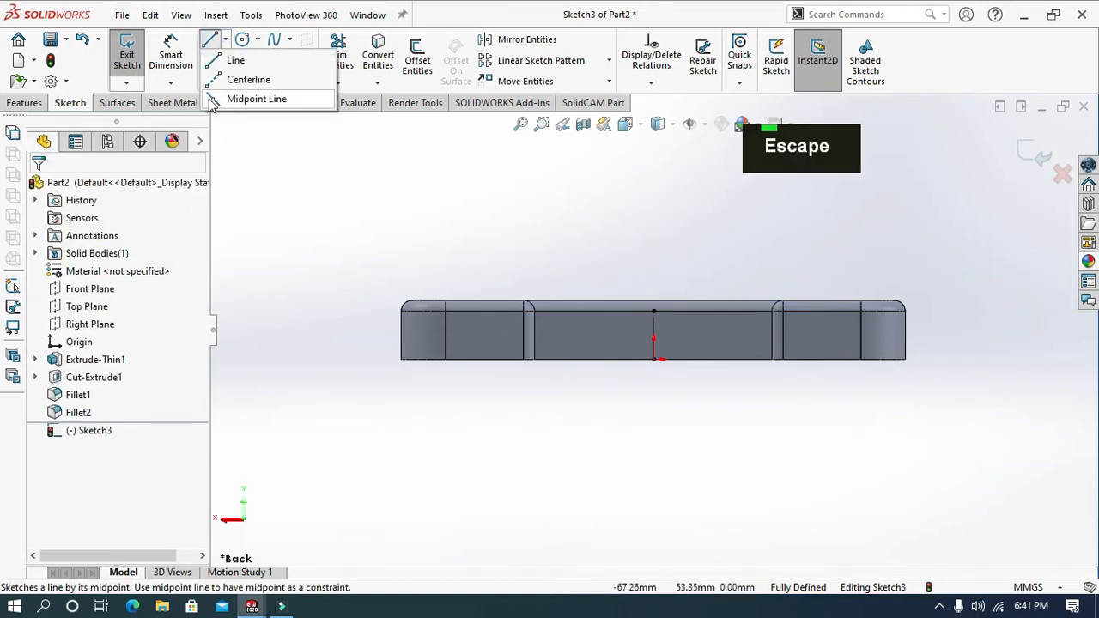
{"action": "left_click", "coordinate": [255, 98]}
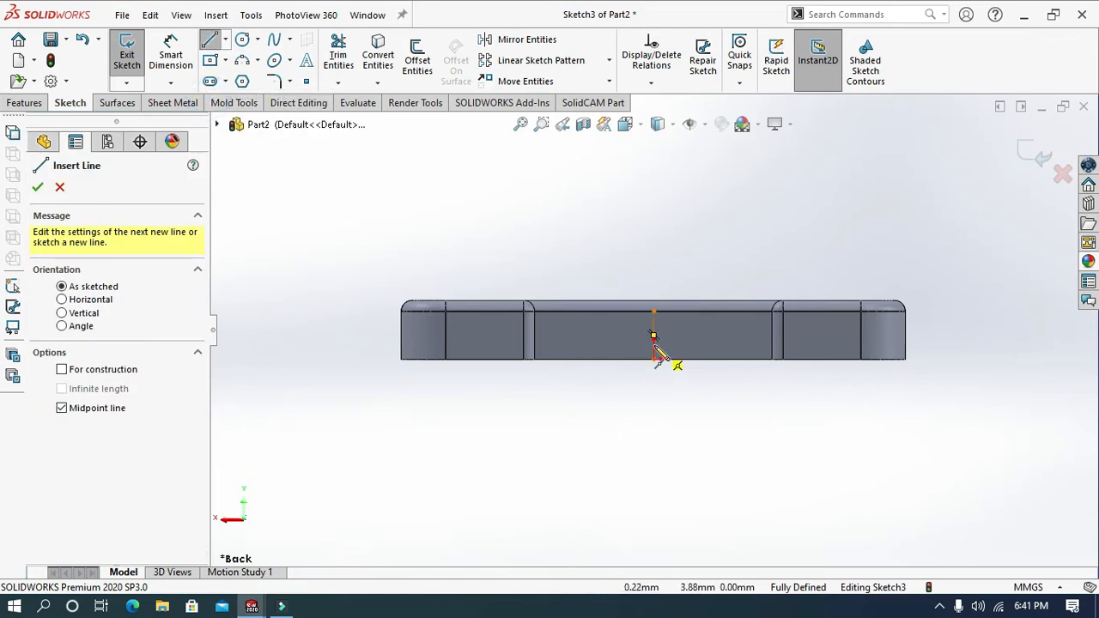
{"action": "left_click", "coordinate": [655, 346]}
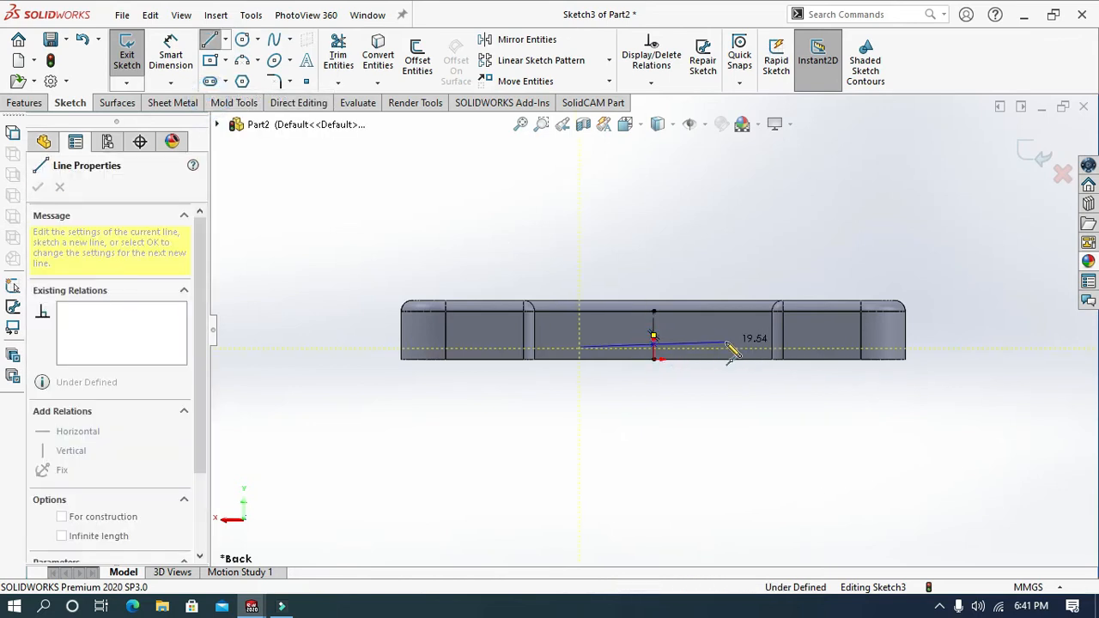
{"action": "left_click", "coordinate": [726, 345]}
{"action": "key", "text": "Escape"}
{"action": "key", "text": "Escape"}
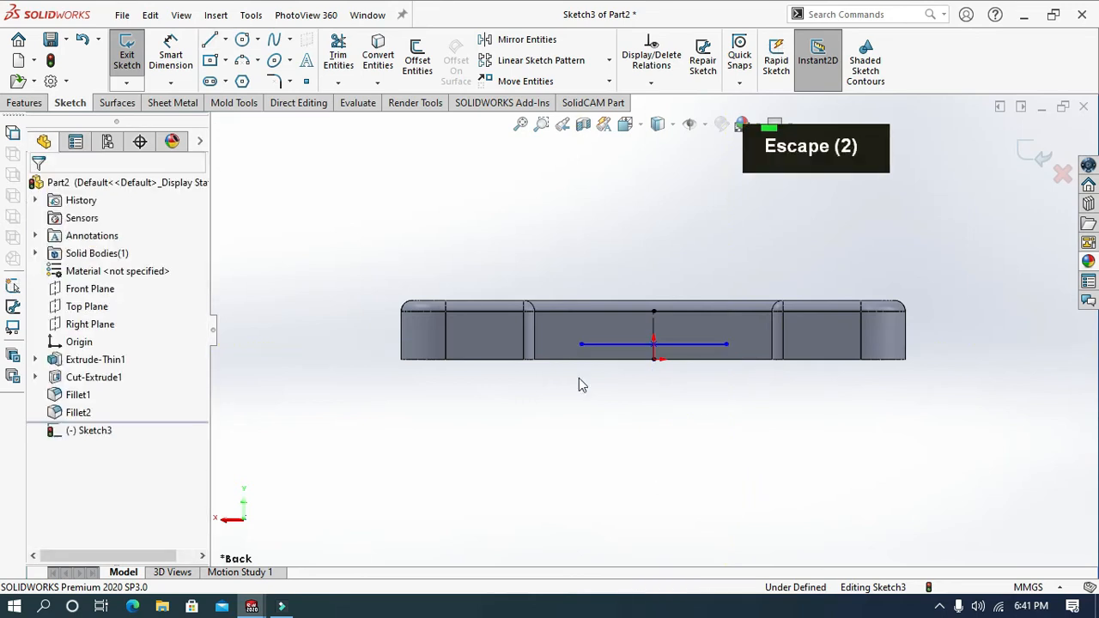
Draw a circle at each endpoint of the horizontal line, about 5.2 mm and 6 mm in diameter.
{"action": "left_click", "coordinate": [242, 40]}
{"action": "scroll", "coordinate": [633, 382], "scroll_direction": "down", "scroll_amount": 3}
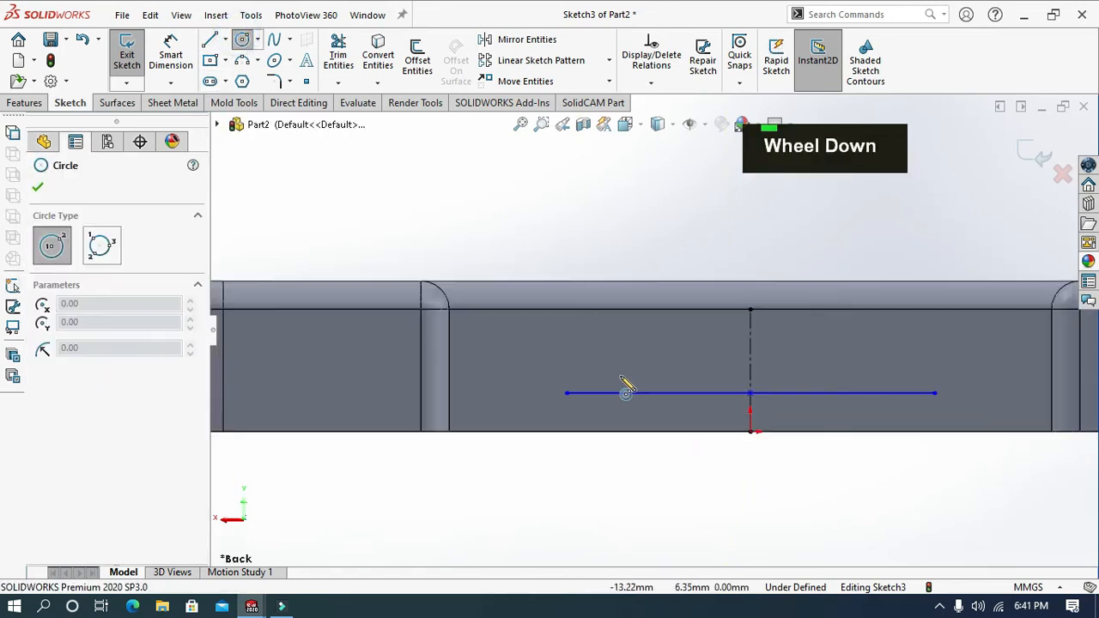
{"action": "double_click", "coordinate": [567, 393]}
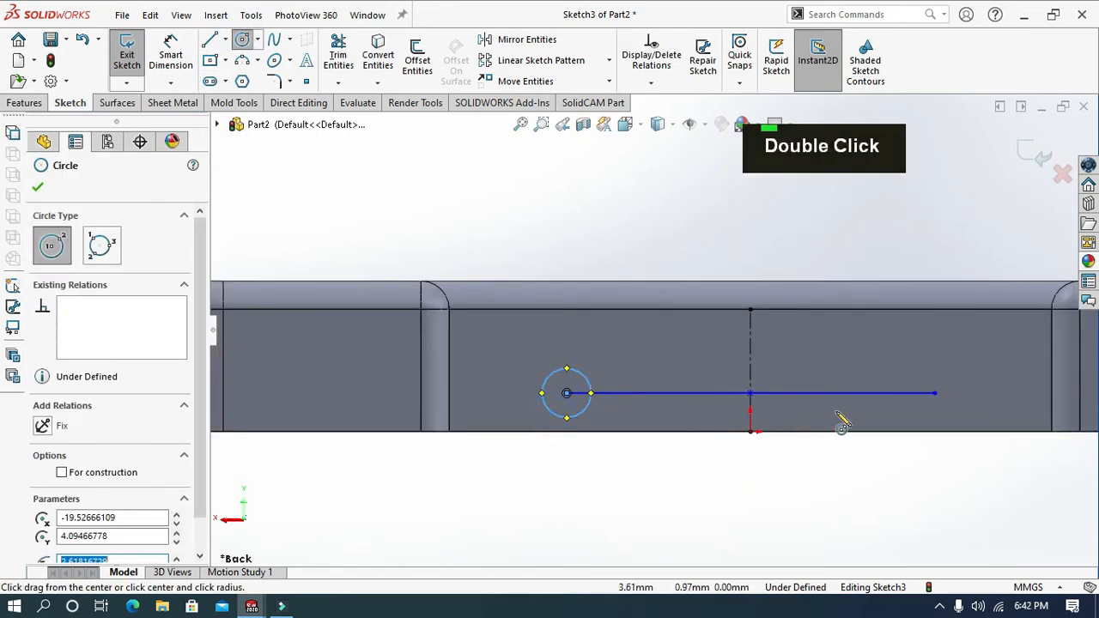
{"action": "double_click", "coordinate": [935, 393]}
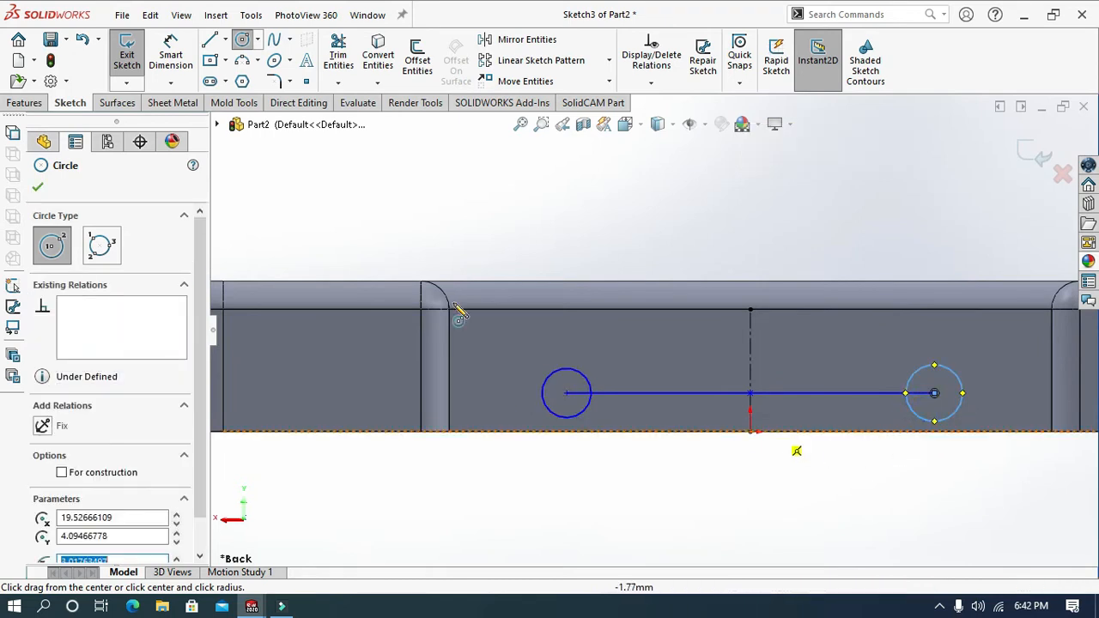
Dimension the diameter of the smaller circle as 5 mm.
{"action": "left_click", "coordinate": [170, 53]}
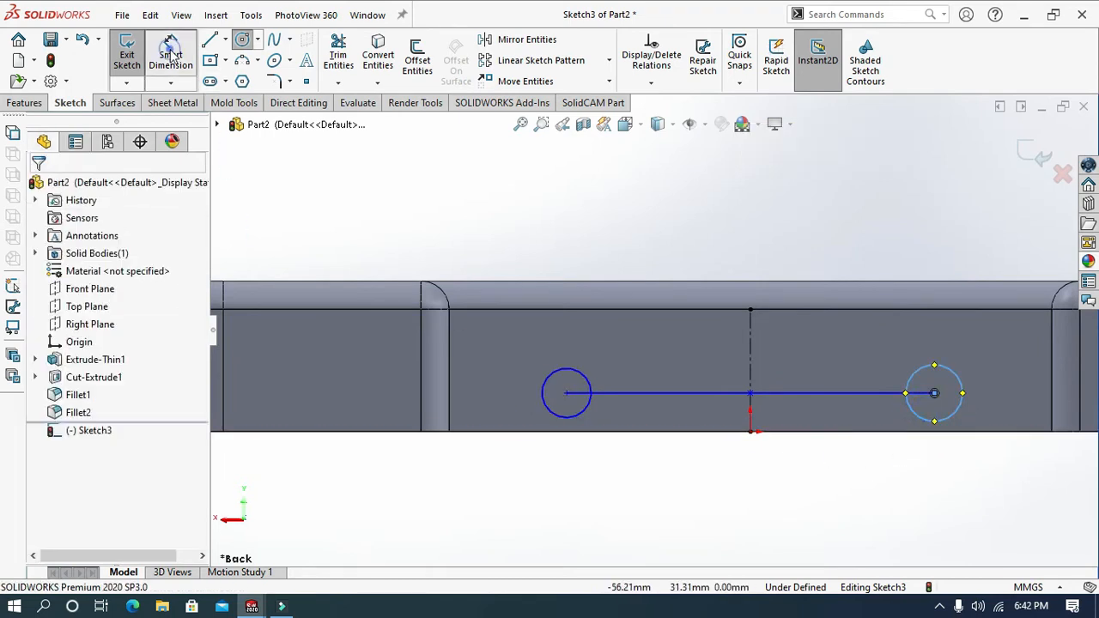
{"action": "left_click", "coordinate": [544, 406]}
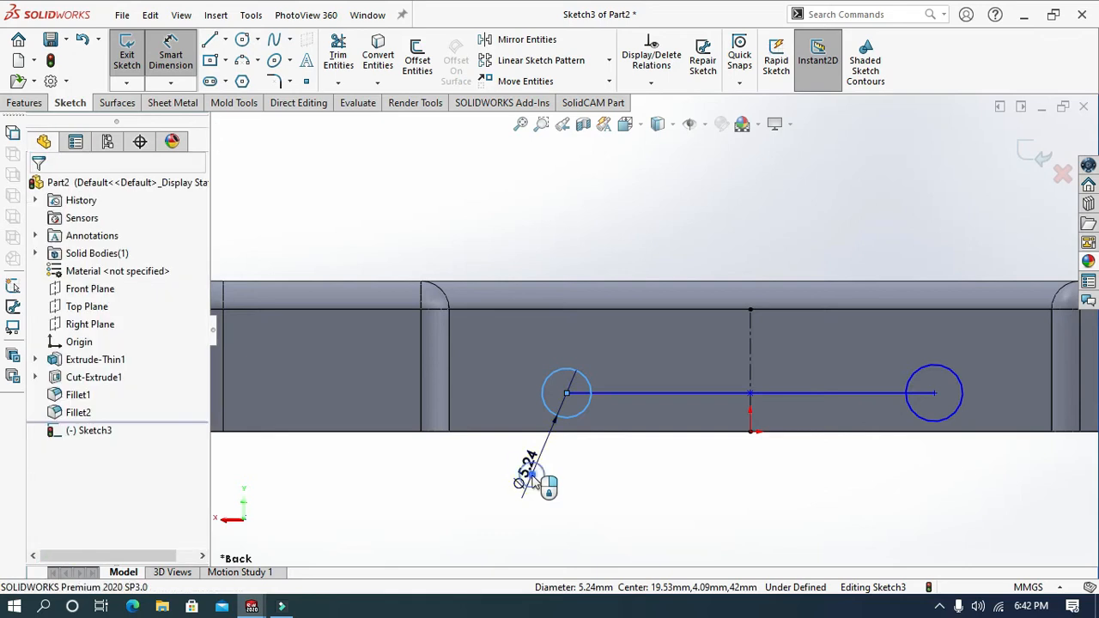
{"action": "left_click", "coordinate": [532, 483]}
{"action": "type", "text": "5"}
{"action": "key", "text": "Return"}
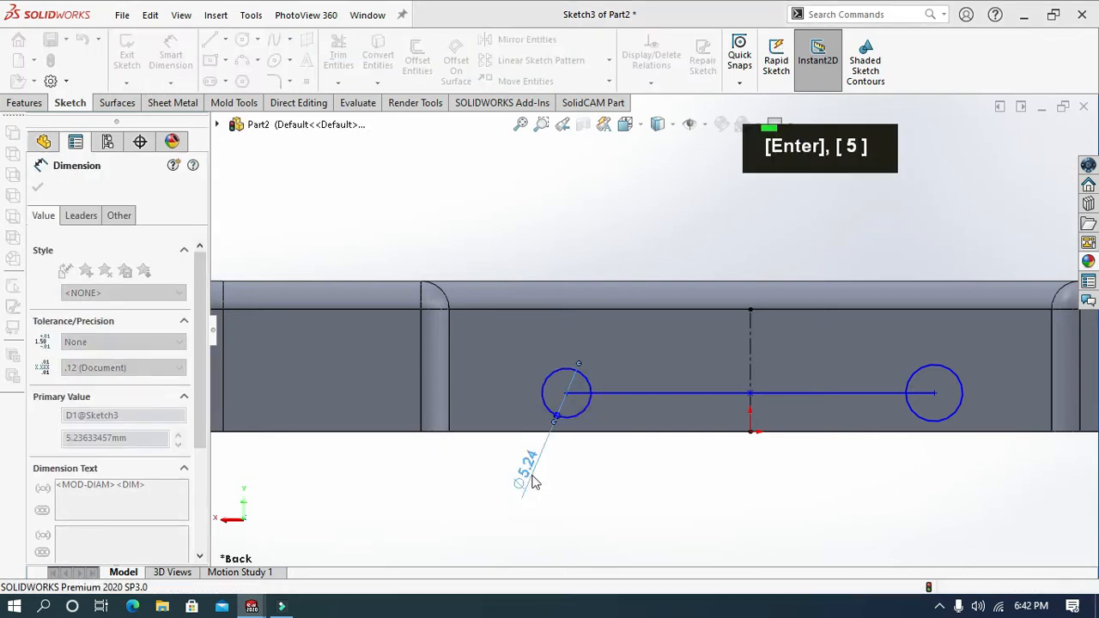
Dimension the distance between the horizontal line and the face's lower edge as 6 mm.
{"action": "left_click", "coordinate": [610, 395]}
{"action": "left_click", "coordinate": [663, 431]}
{"action": "left_click", "coordinate": [674, 471]}
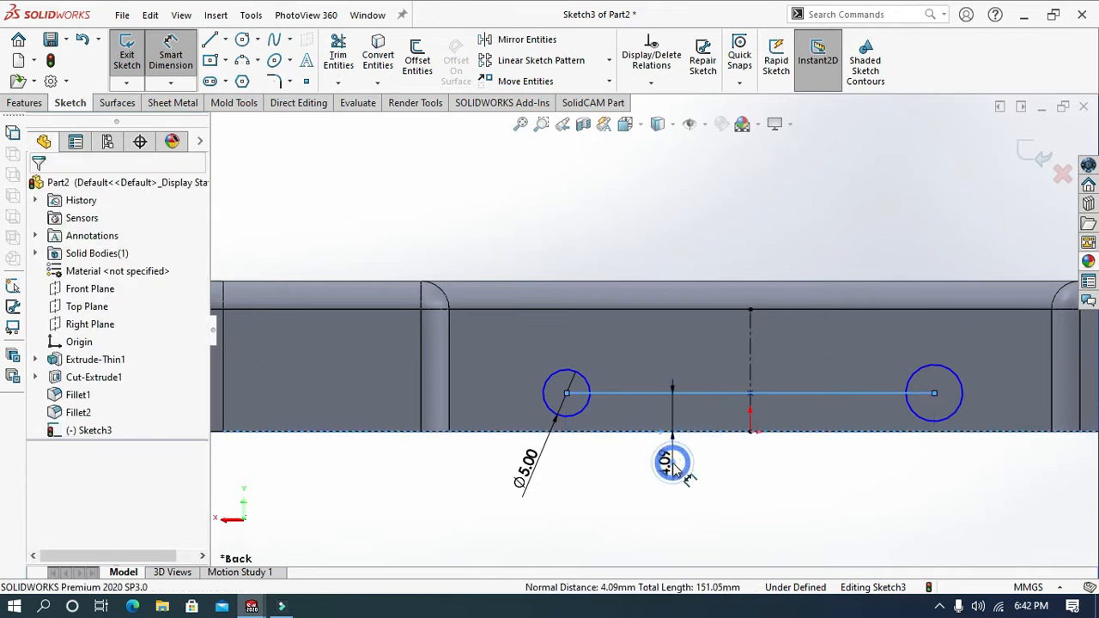
{"action": "type", "text": "6"}
{"action": "key", "text": "Return"}
{"action": "left_click", "coordinate": [581, 535]}
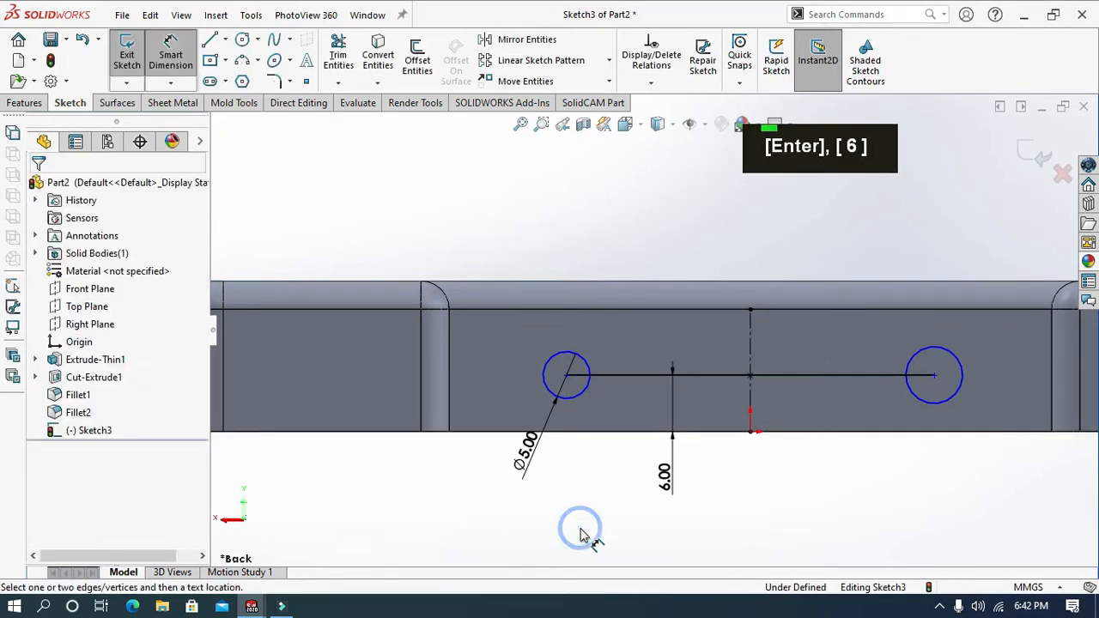
Dimension the horizontal line between the circle centers as 40 mm and convert that line to construction geometry.
{"action": "left_click", "coordinate": [639, 384]}
{"action": "left_click", "coordinate": [650, 266]}
{"action": "type", "text": "40"}
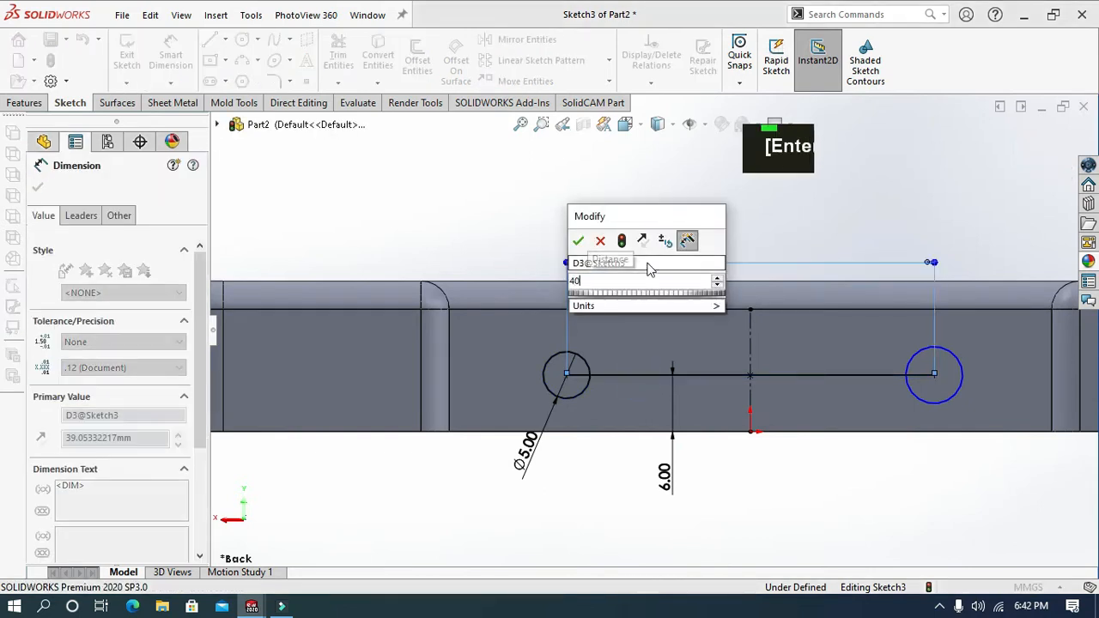
{"action": "key", "text": "Return"}
{"action": "key", "text": "Escape"}
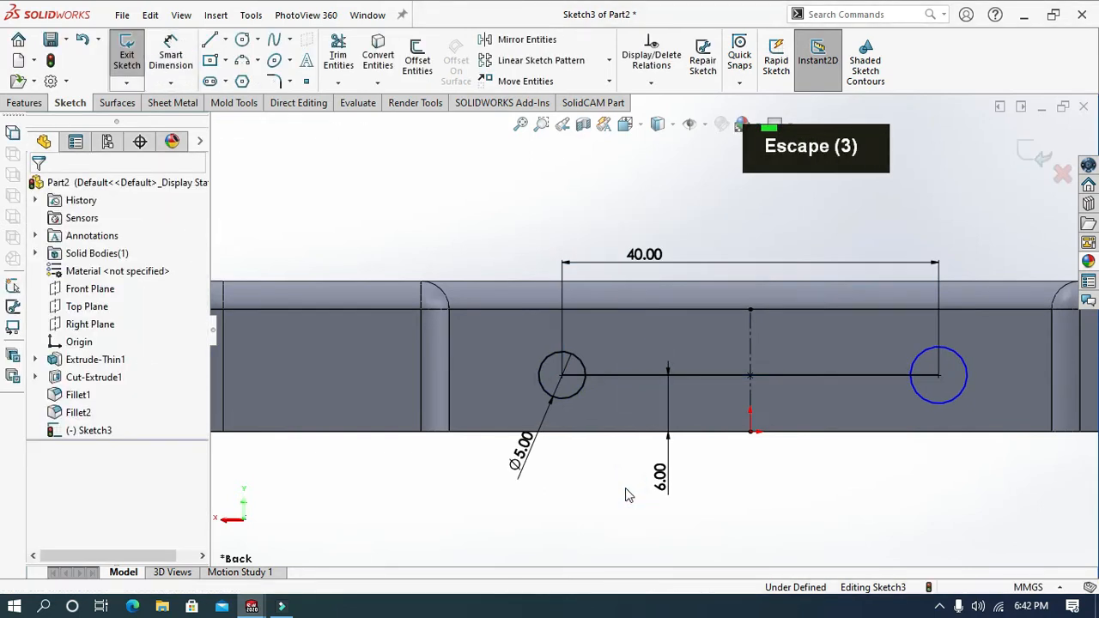
{"action": "left_click", "coordinate": [626, 374]}
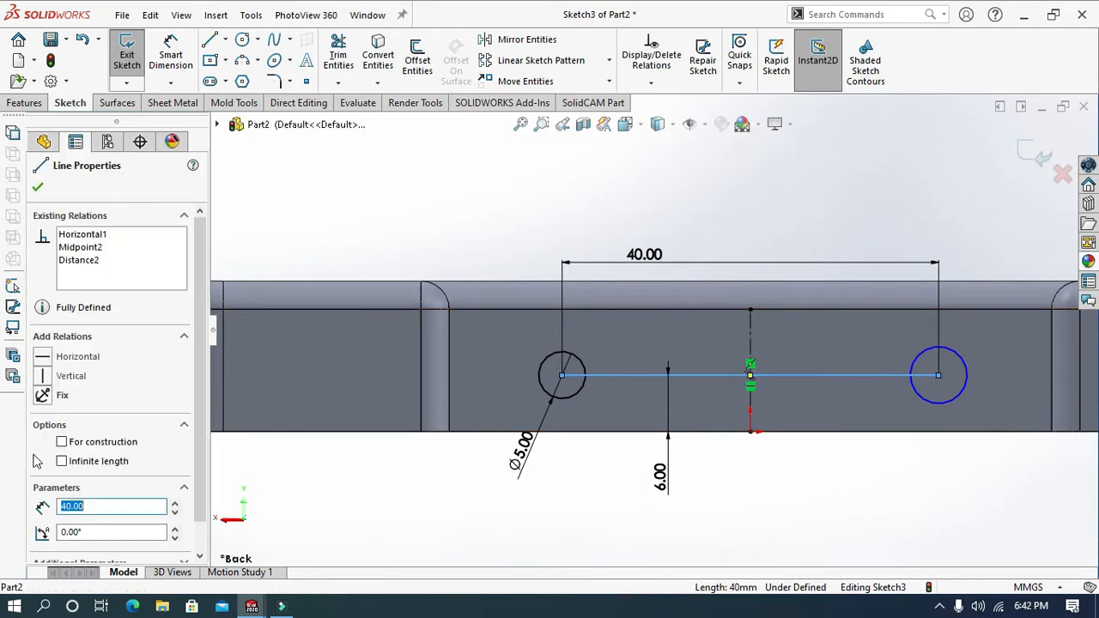
{"action": "left_click", "coordinate": [97, 443]}
{"action": "left_click", "coordinate": [515, 513]}
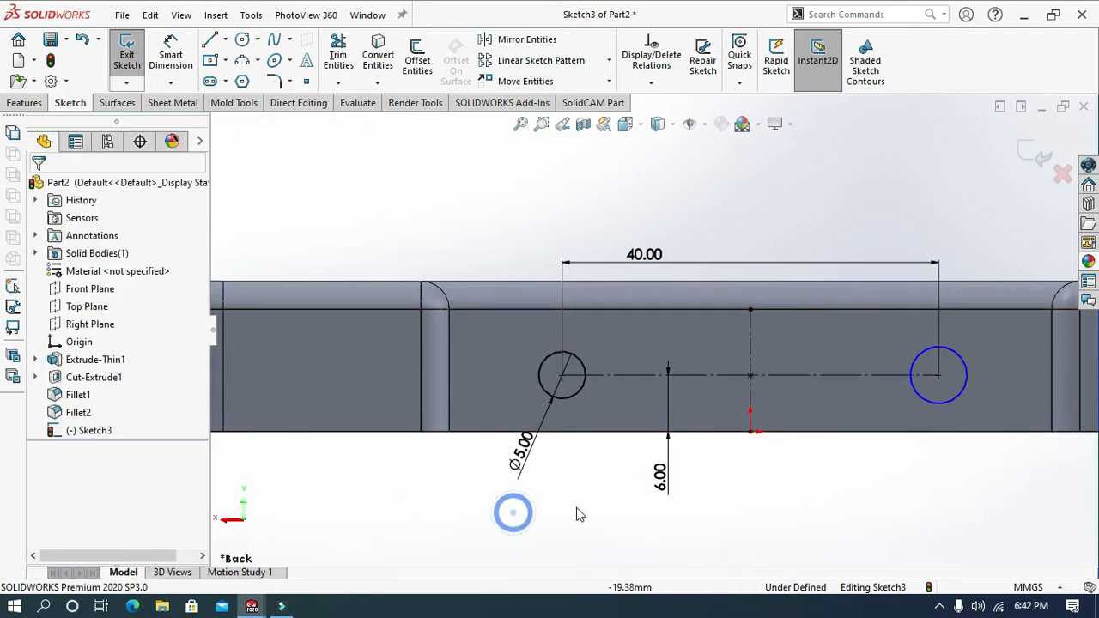
Add an equal relation between the two circles and close the sketch.
{"action": "left_click", "coordinate": [575, 395], "text": "ctrl"}
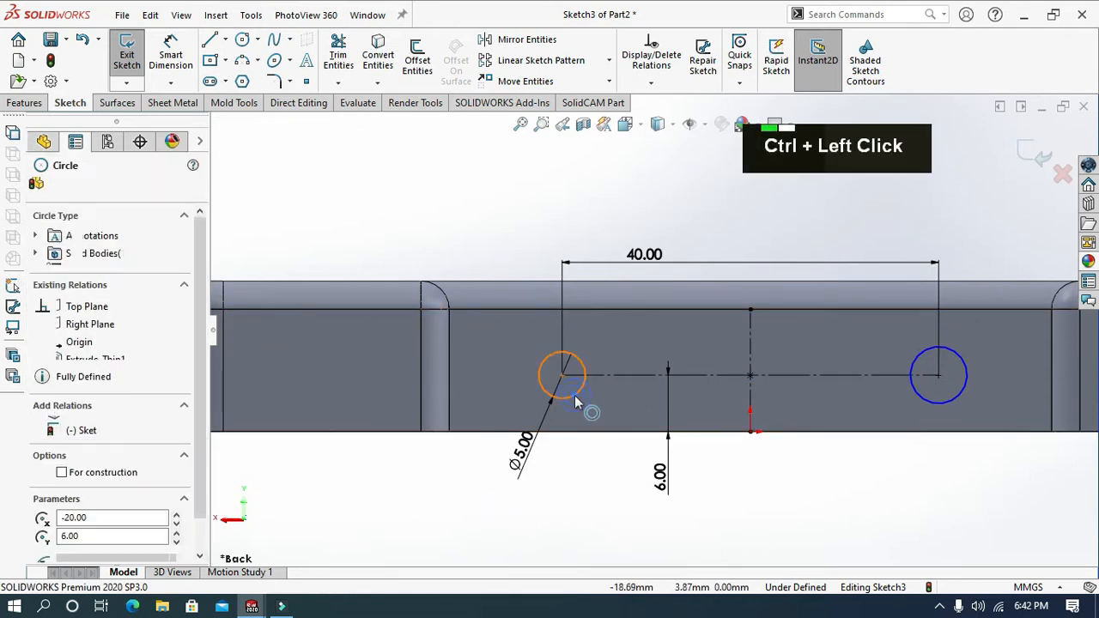
{"action": "left_click", "coordinate": [920, 401], "text": "ctrl"}
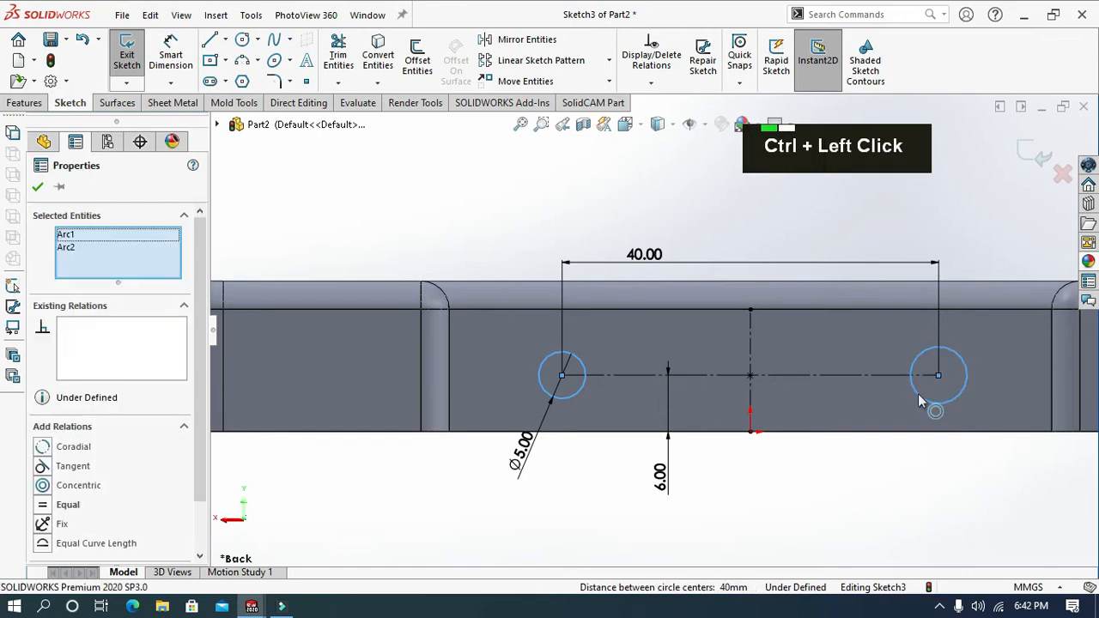
{"action": "left_click", "coordinate": [42, 506]}
{"action": "left_click", "coordinate": [433, 497]}
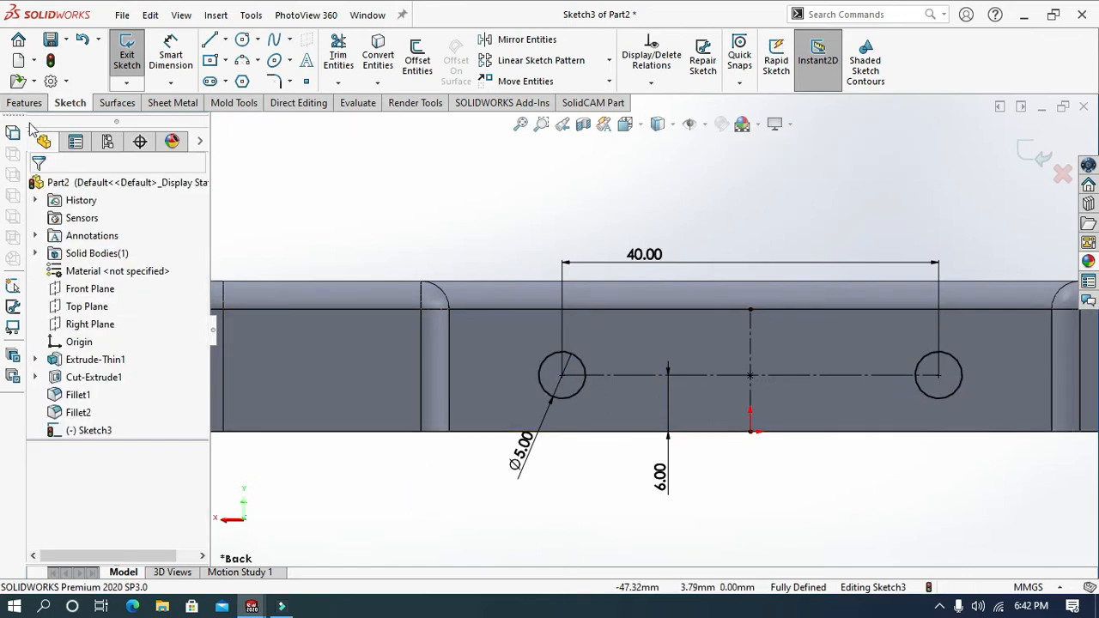
{"action": "middle_click_drag", "start_coordinate": [589, 189], "coordinate": [572, 191]}
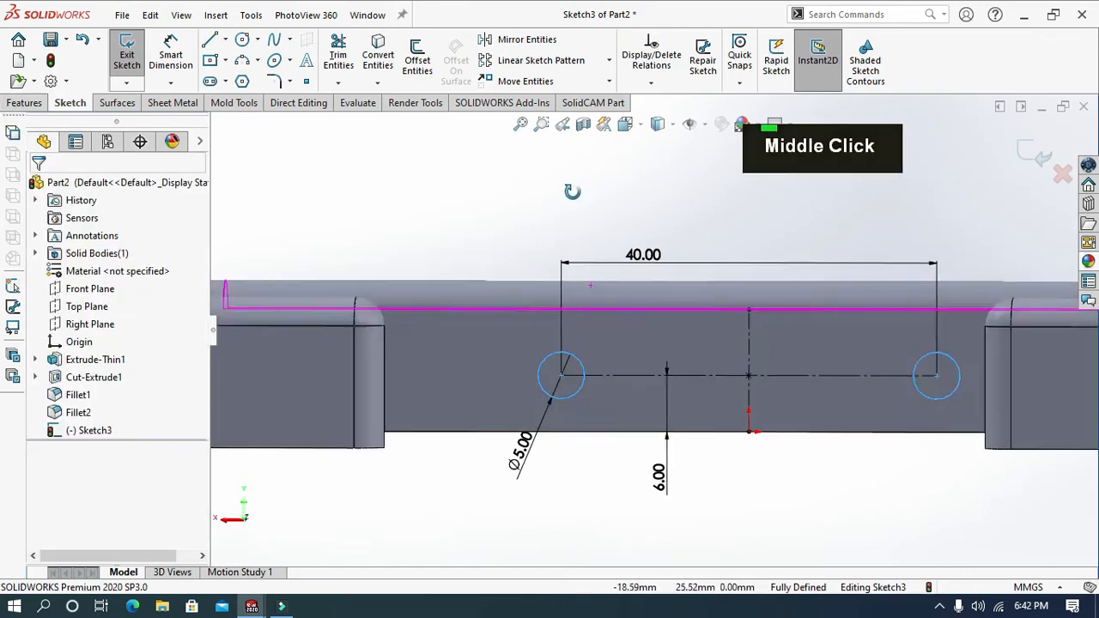
{"action": "left_click", "coordinate": [1041, 153]}
{"action": "left_click", "coordinate": [422, 208]}
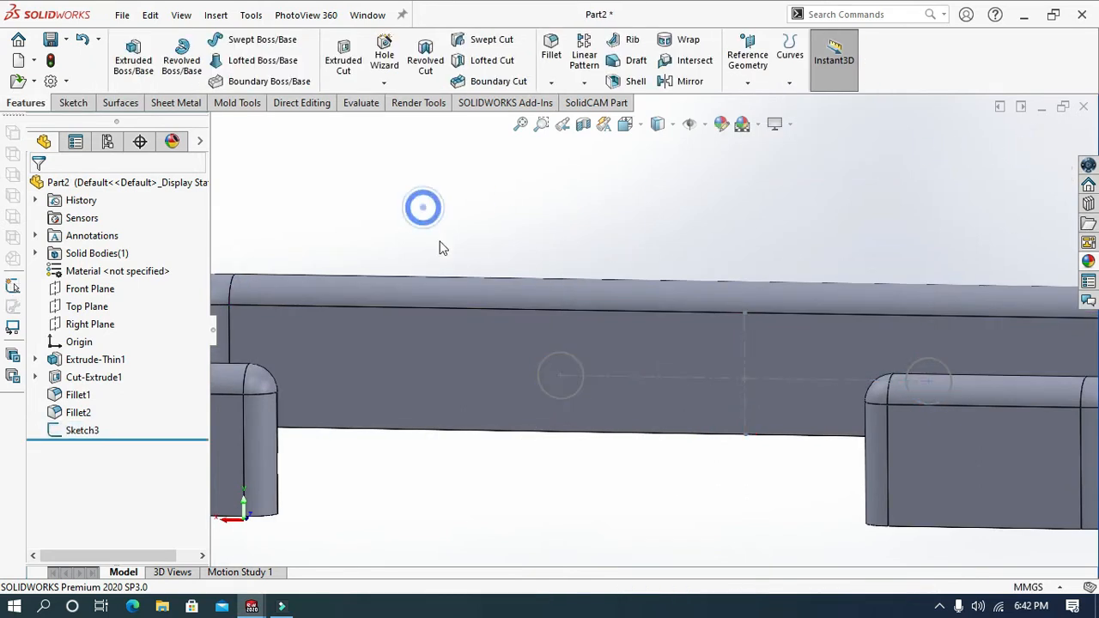
Start an Advanced Hole with a near side countersink element on the inner face of the wall opposite the gap.
{"action": "left_click", "coordinate": [383, 86]}
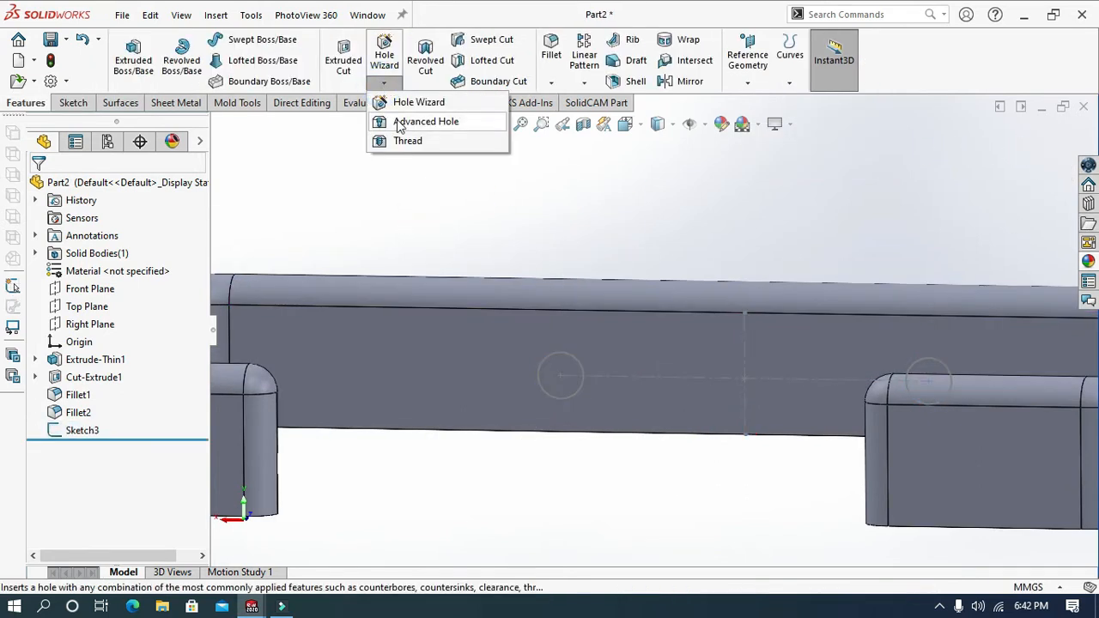
{"action": "left_click", "coordinate": [396, 118]}
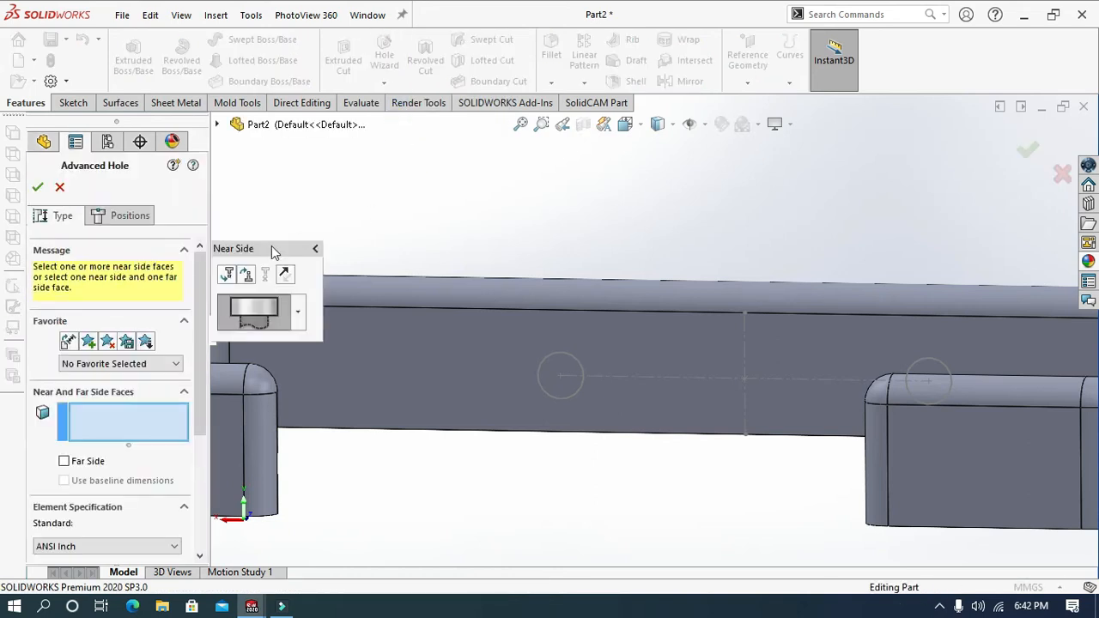
{"action": "left_click", "coordinate": [298, 312]}
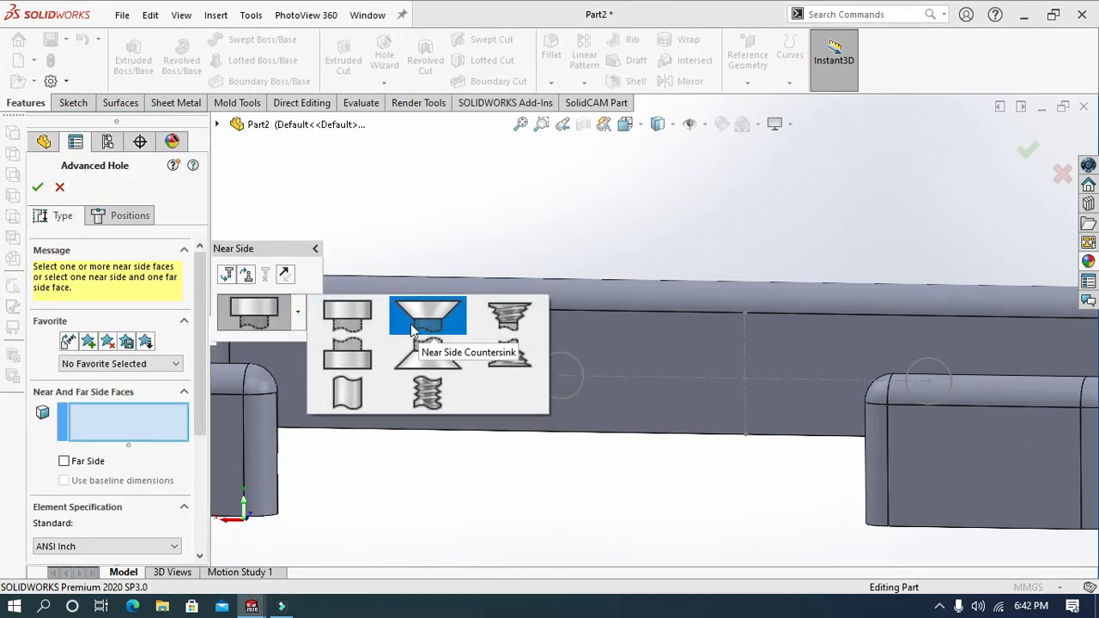
{"action": "left_click", "coordinate": [414, 329]}
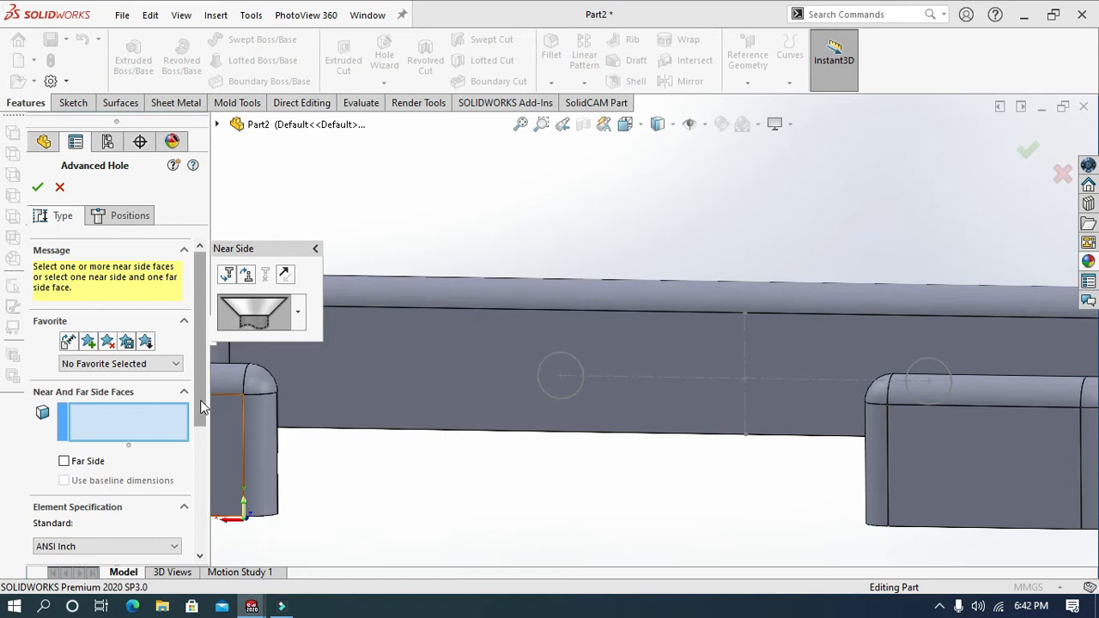
{"action": "scroll", "coordinate": [198, 414], "scroll_direction": "down", "scroll_amount": 1}
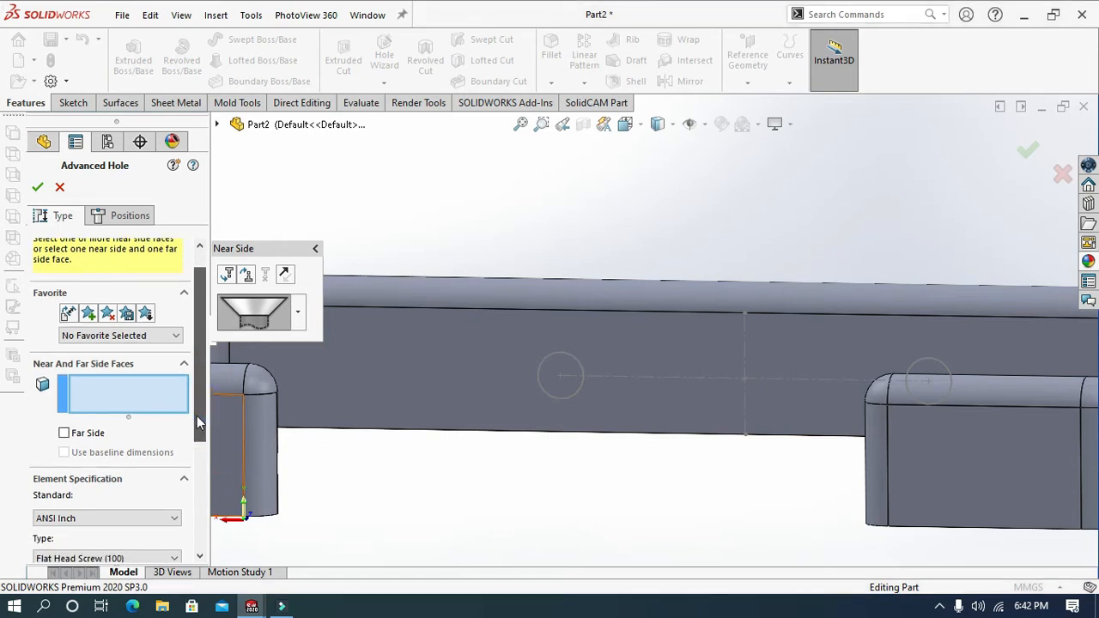
{"action": "left_click", "coordinate": [496, 397]}
Specify the countersink as ANSI Metric, size M5.
{"action": "scroll", "coordinate": [197, 399], "scroll_direction": "down", "scroll_amount": 5}
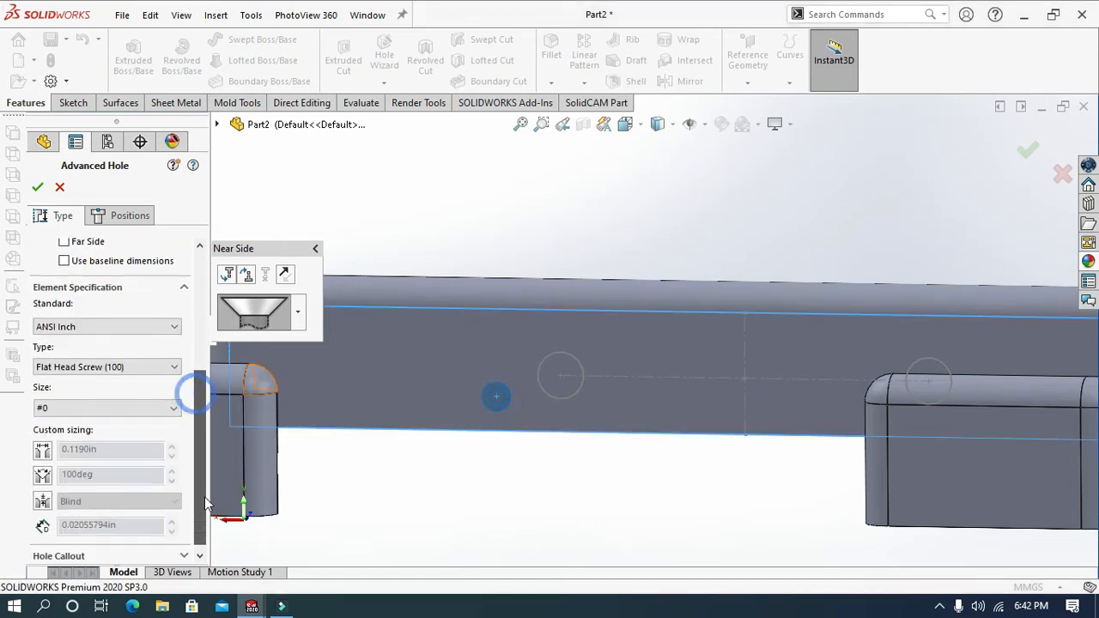
{"action": "left_click", "coordinate": [90, 330]}
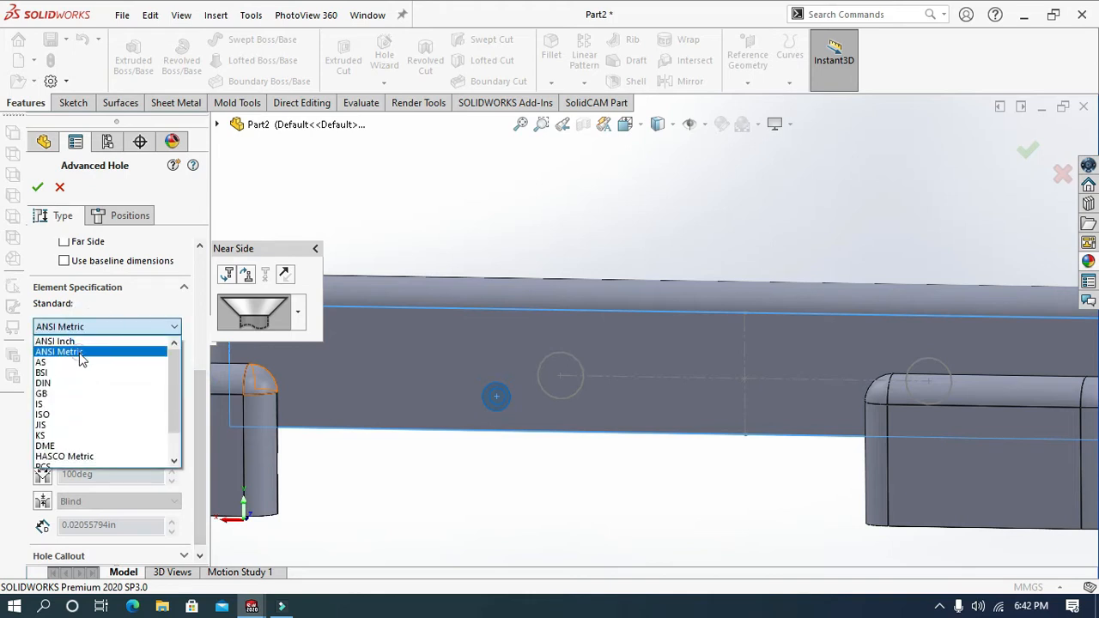
{"action": "left_click", "coordinate": [80, 353]}
{"action": "left_click", "coordinate": [171, 410]}
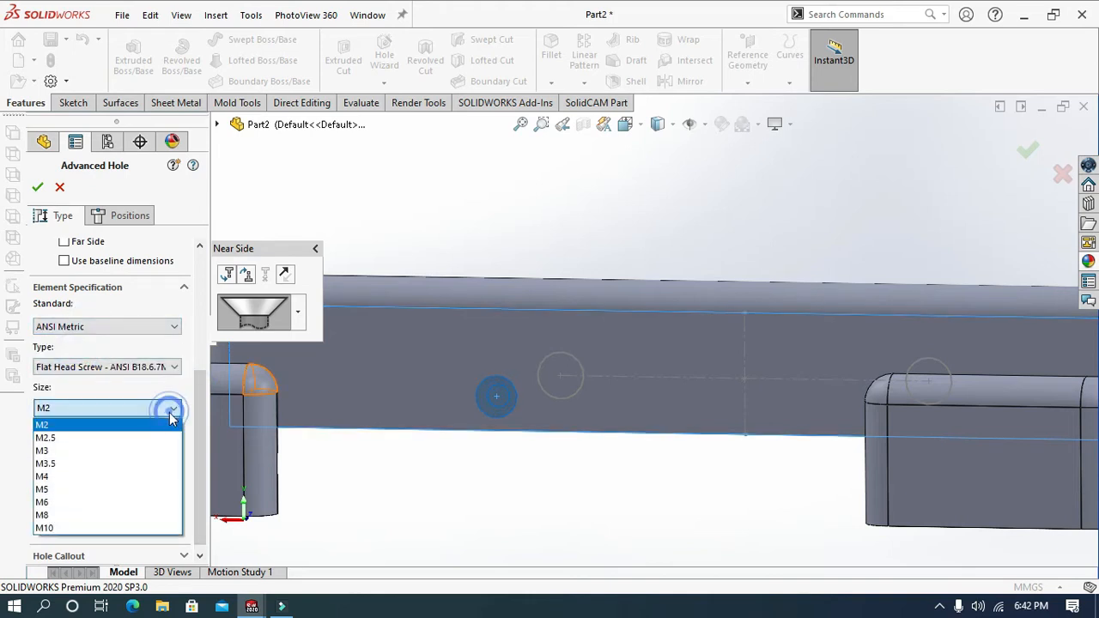
{"action": "left_click", "coordinate": [135, 490]}
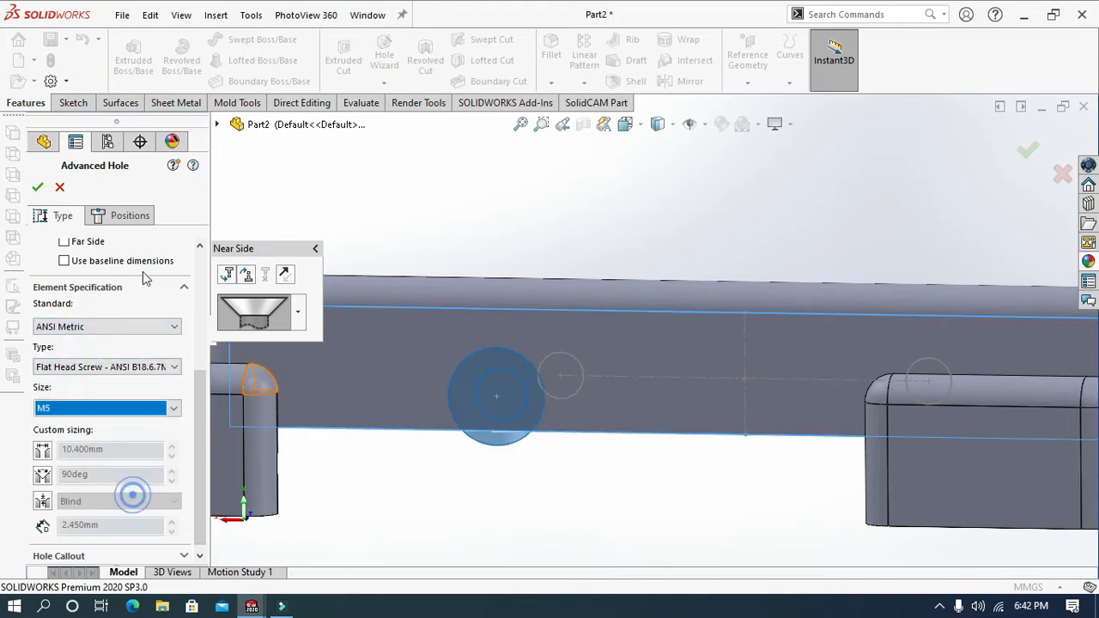
Position the countersunk holes at the centers of the two sketched circles and create the feature.
{"action": "left_click", "coordinate": [127, 217]}
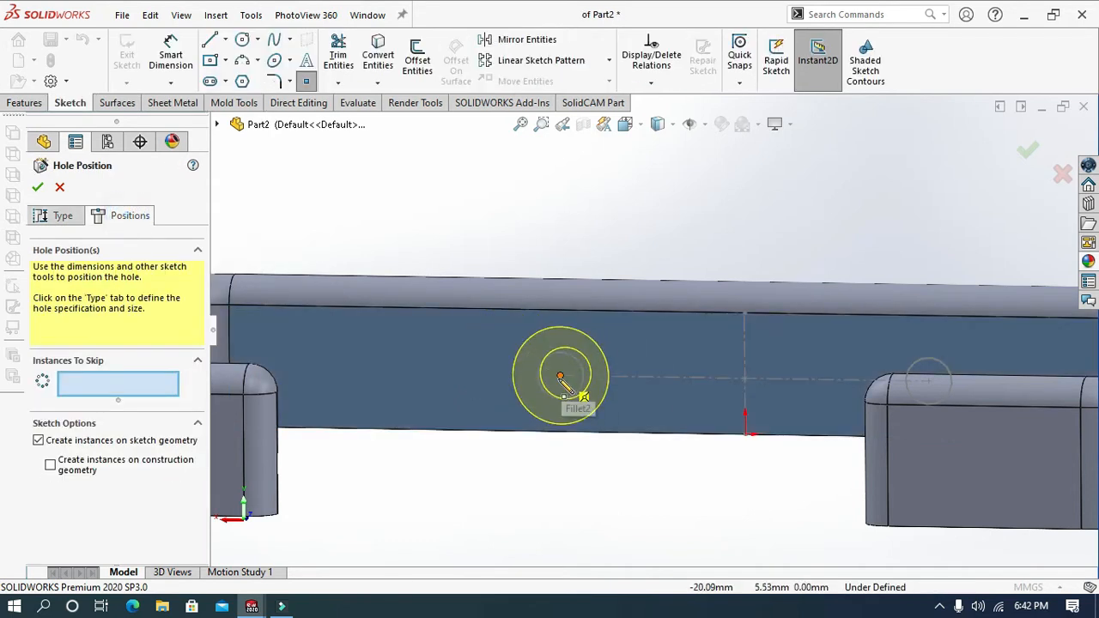
{"action": "left_click", "coordinate": [744, 378]}
{"action": "mouse_move", "coordinate": [853, 379]}
{"action": "middle_mouse_down"}
{"action": "mouse_move", "coordinate": [707, 342]}
{"action": "mouse_move", "coordinate": [851, 392]}
{"action": "middle_mouse_up"}
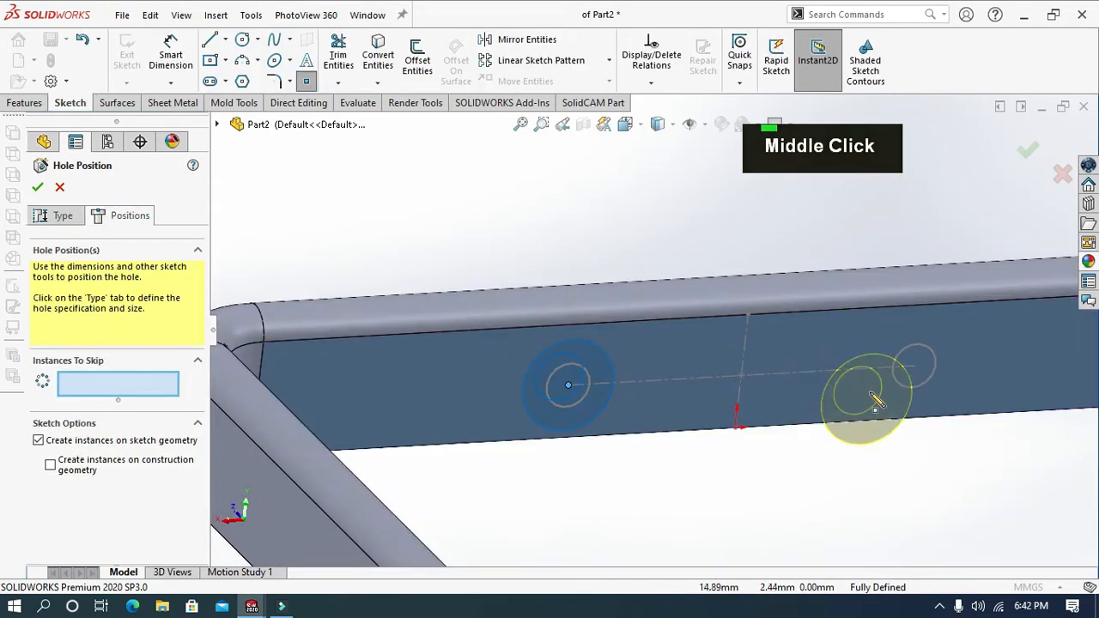
{"action": "left_click", "coordinate": [914, 367]}
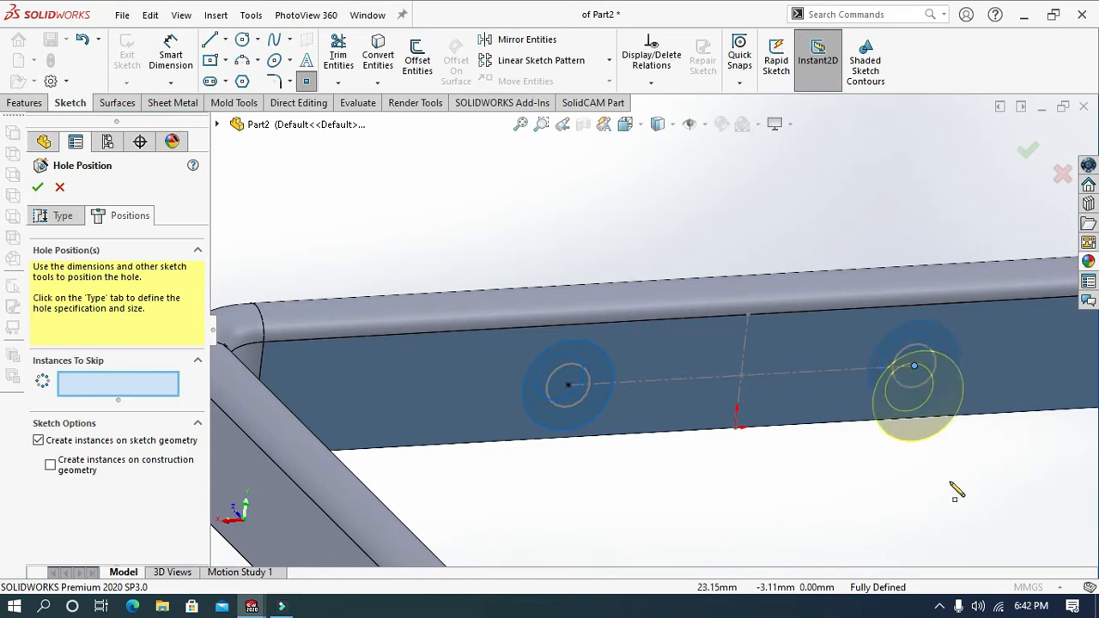
{"action": "left_click", "coordinate": [35, 187]}
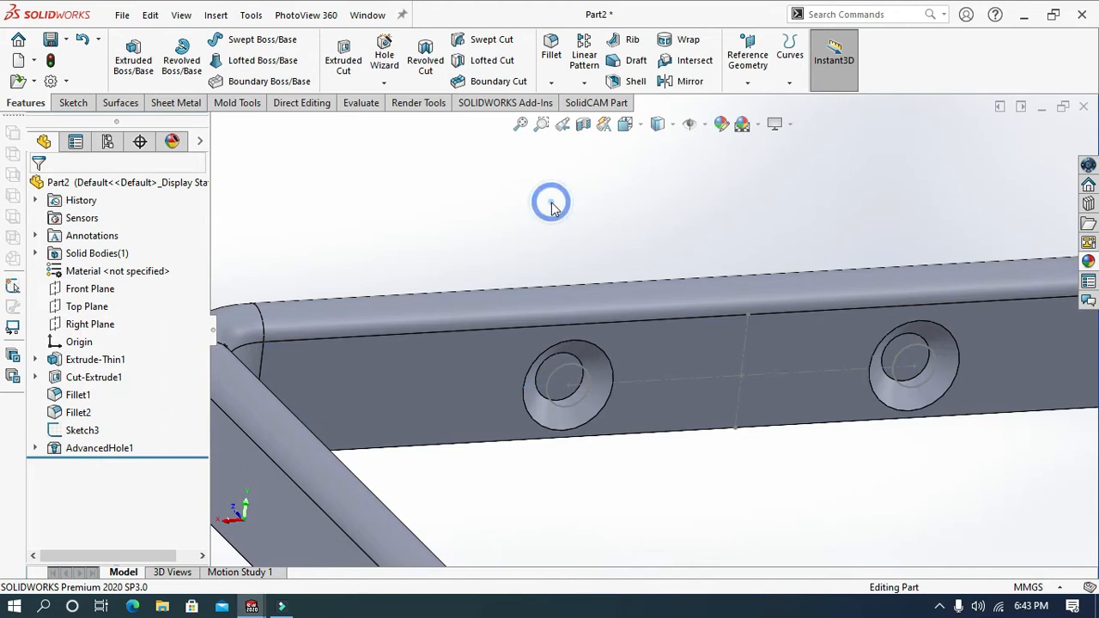
Cut-extrude the sketch with the two 5 mm circles through the wall, blind to 10 mm.
{"action": "left_click", "coordinate": [70, 431]}
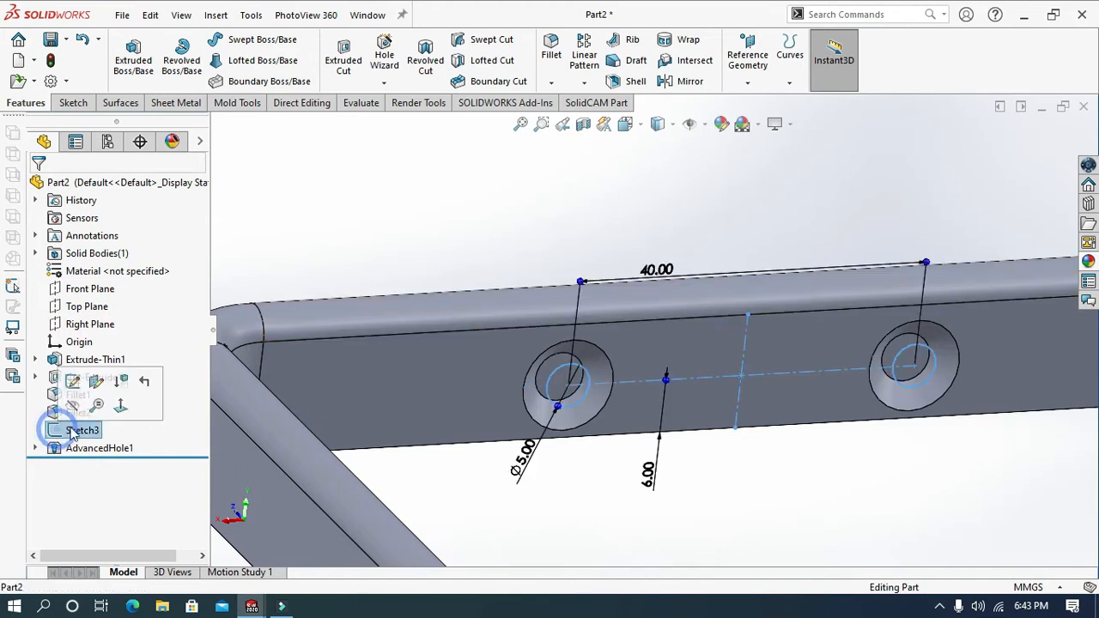
{"action": "left_click", "coordinate": [344, 57]}
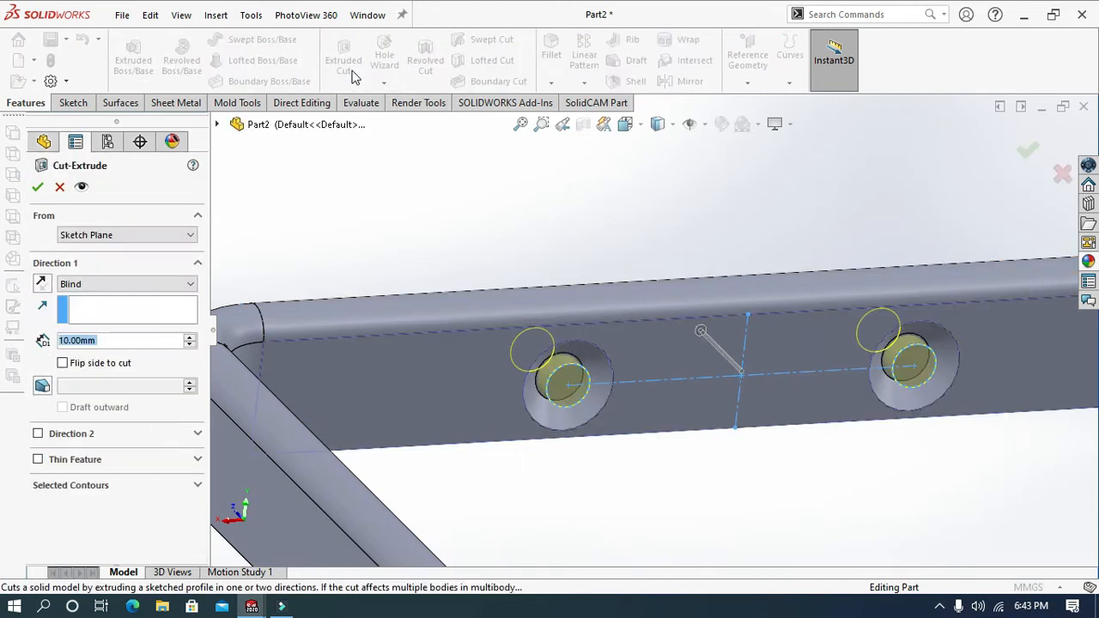
{"action": "left_click", "coordinate": [37, 187]}
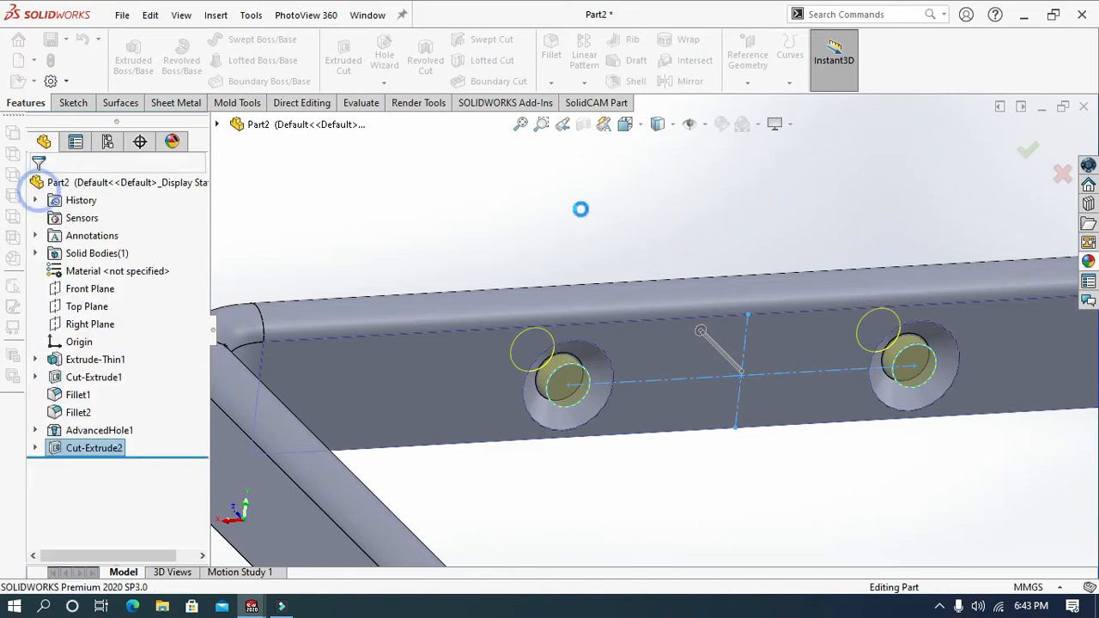
Orient the view normal to the Front Plane and start a sketch on it.
{"action": "scroll", "coordinate": [600, 241], "scroll_direction": "up", "scroll_amount": 5}
{"action": "scroll", "coordinate": [692, 391], "scroll_direction": "up", "scroll_amount": 2}
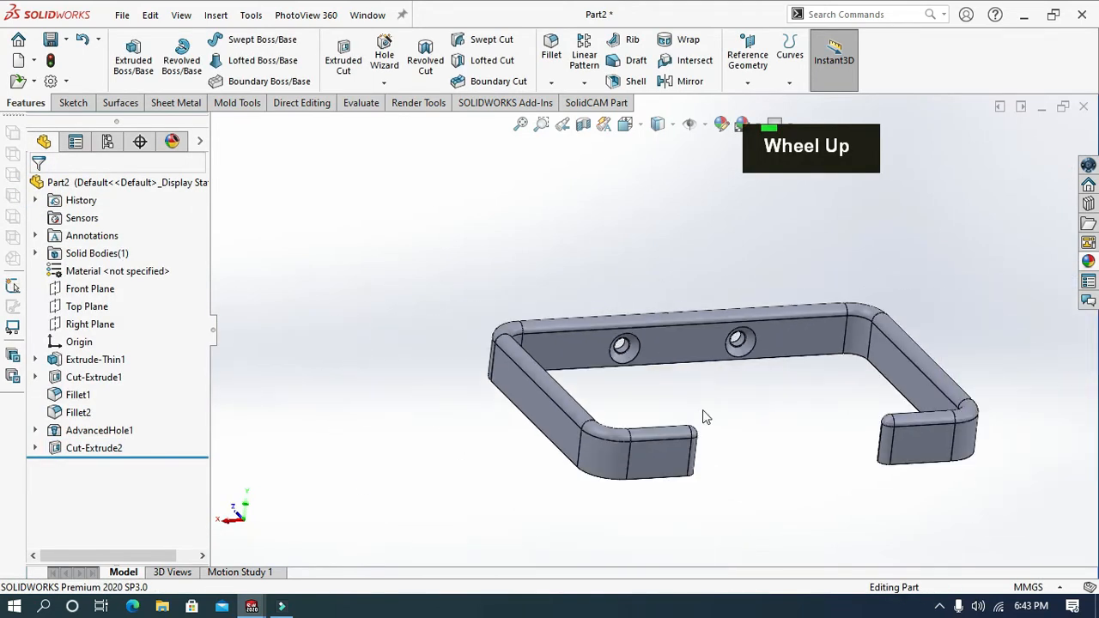
{"action": "right_click", "coordinate": [97, 296]}
{"action": "left_click", "coordinate": [181, 268]}
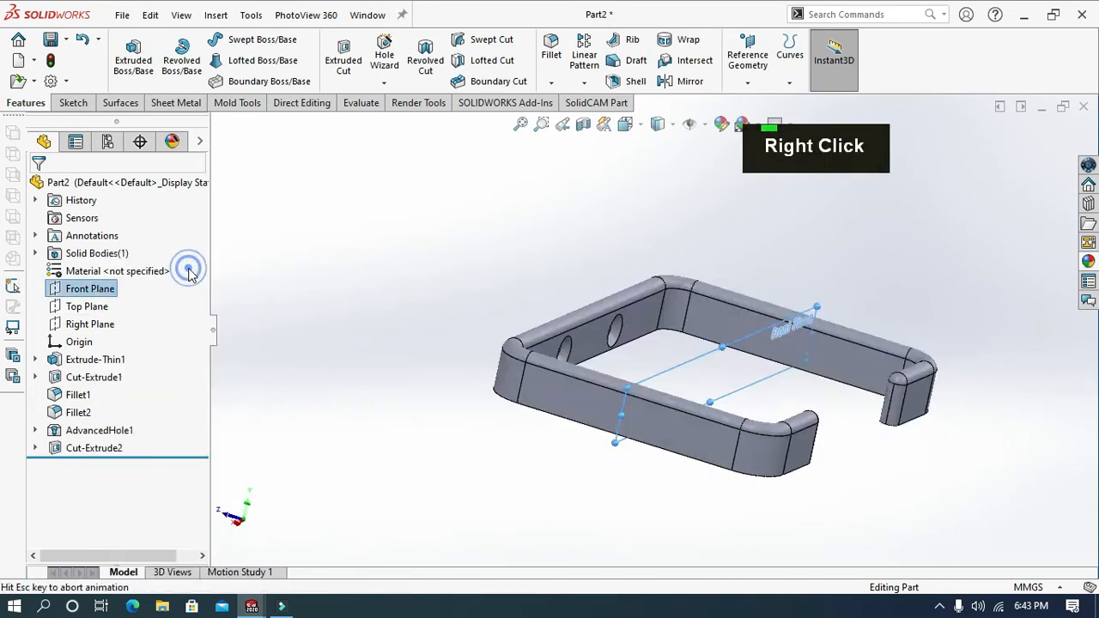
{"action": "right_click", "coordinate": [84, 297]}
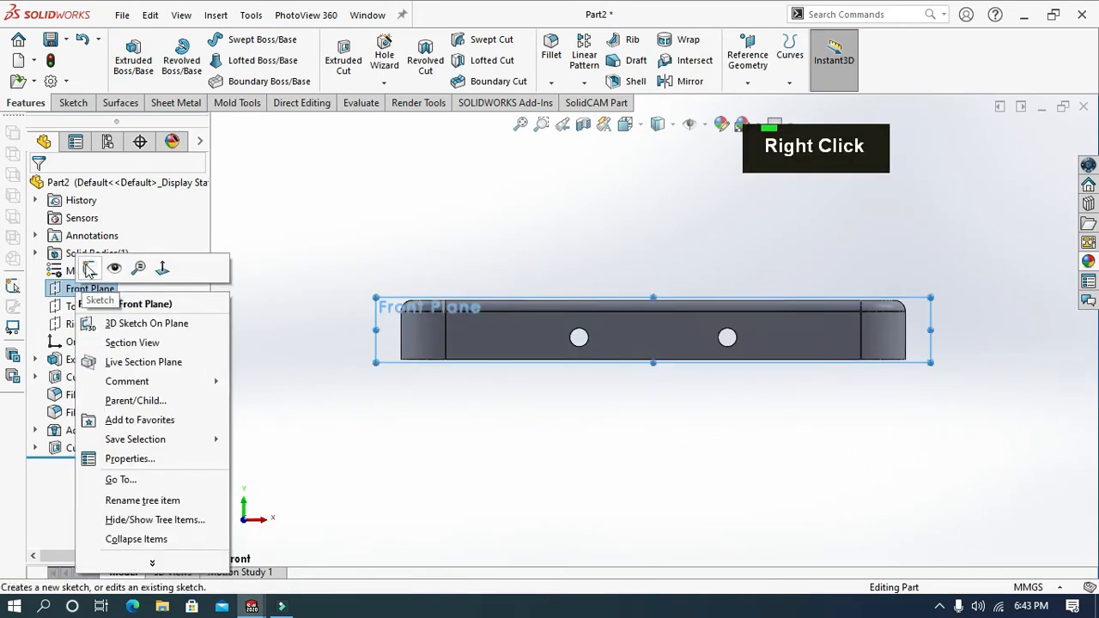
{"action": "left_click", "coordinate": [85, 265]}
Draw an open three-sided line profile below the frame's lower edge, about 131 mm wide and 18 mm deep.
{"action": "left_click", "coordinate": [209, 41]}
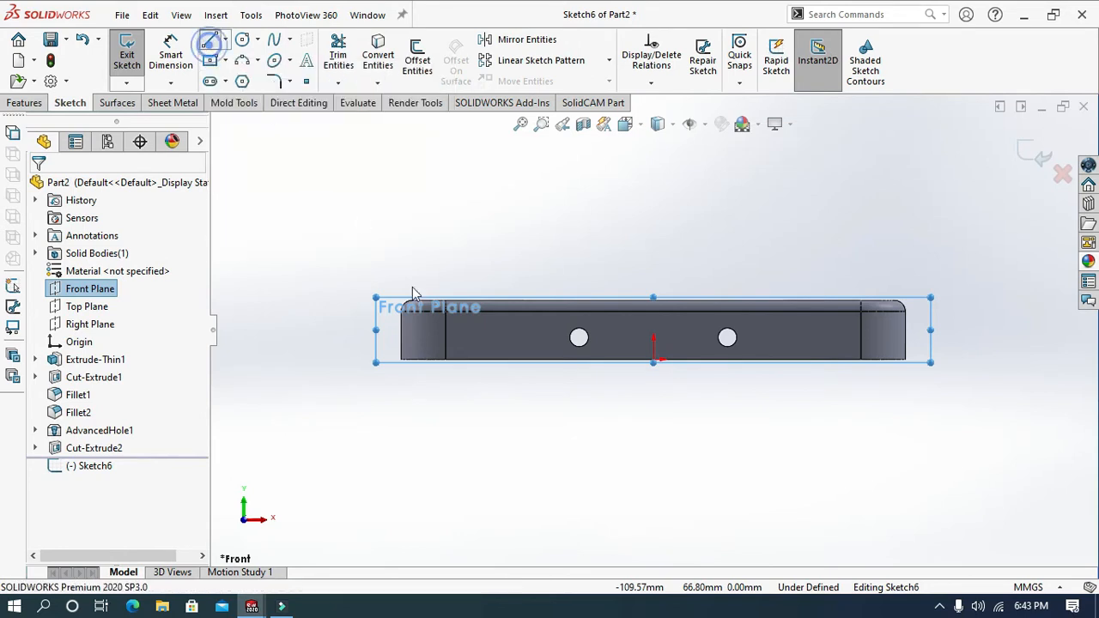
{"action": "left_click", "coordinate": [409, 359]}
{"action": "left_click", "coordinate": [409, 426]}
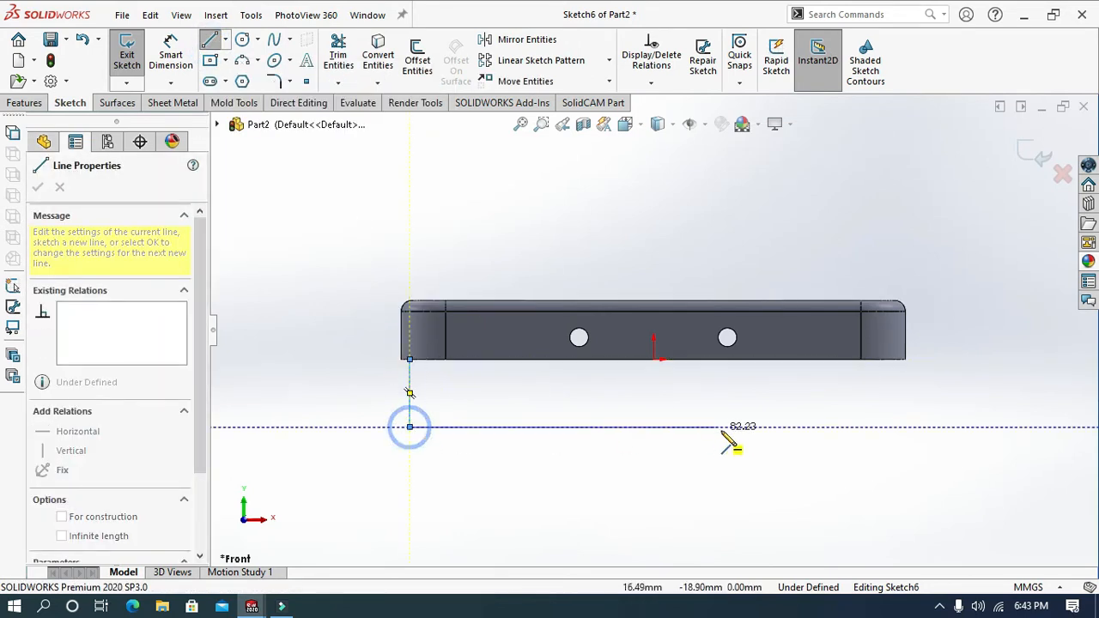
{"action": "left_click", "coordinate": [895, 427]}
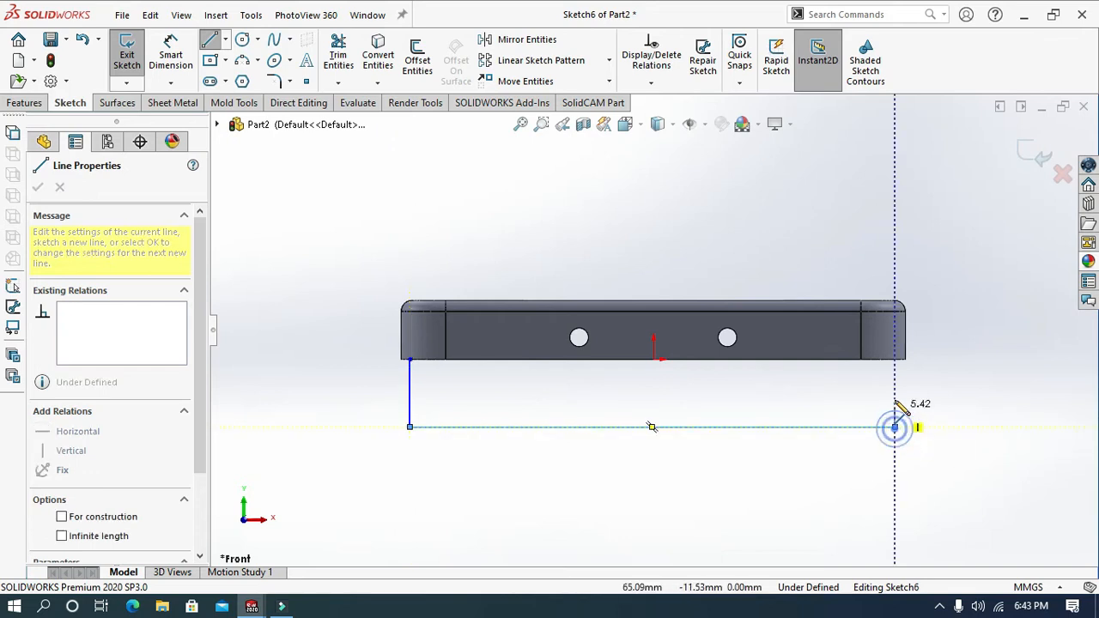
{"action": "left_click", "coordinate": [895, 360]}
{"action": "key", "text": "Escape"}
{"action": "key", "text": "Escape"}
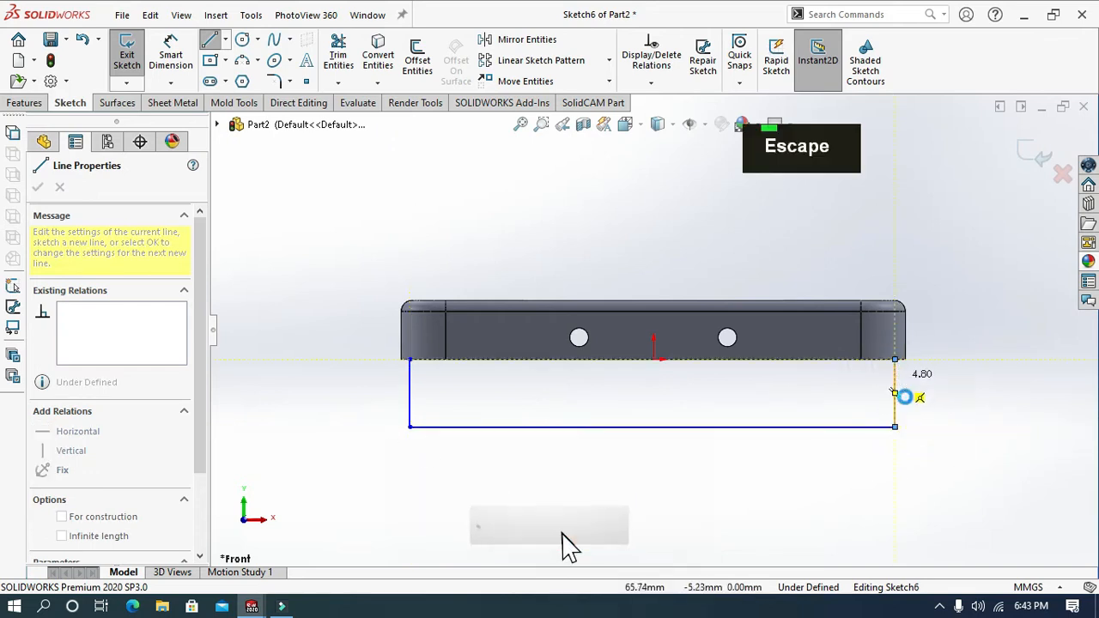
Draw a centerline from the origin to the midpoint of the profile's horizontal line.
{"action": "left_click", "coordinate": [225, 39]}
{"action": "left_click", "coordinate": [246, 79]}
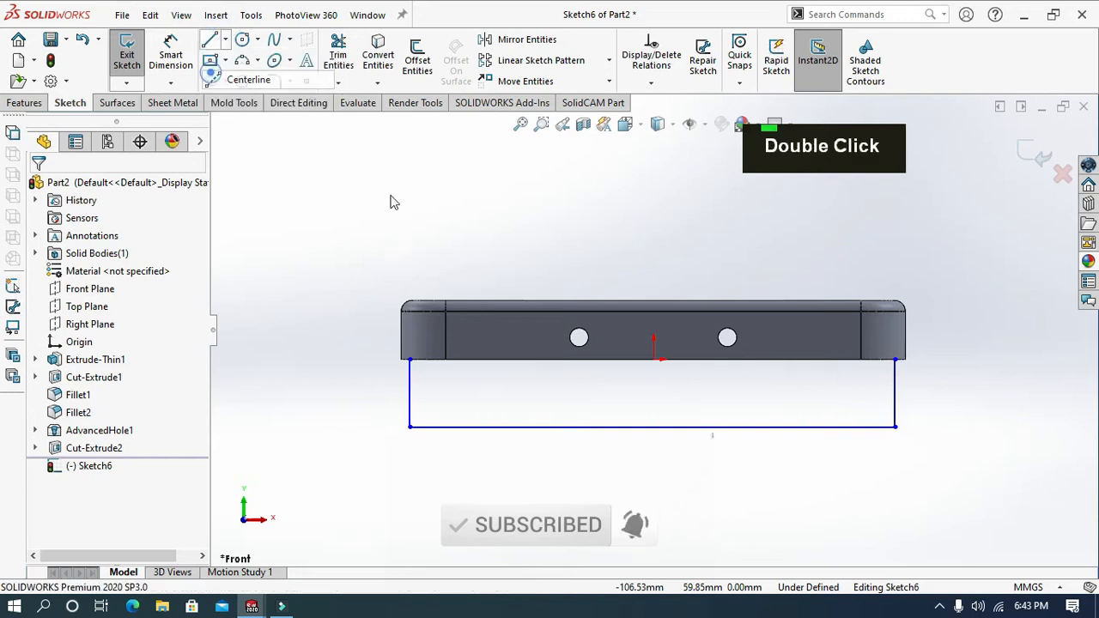
{"action": "left_click", "coordinate": [654, 360]}
{"action": "left_click", "coordinate": [653, 427]}
{"action": "key", "text": "Escape"}
{"action": "key", "text": "Escape"}
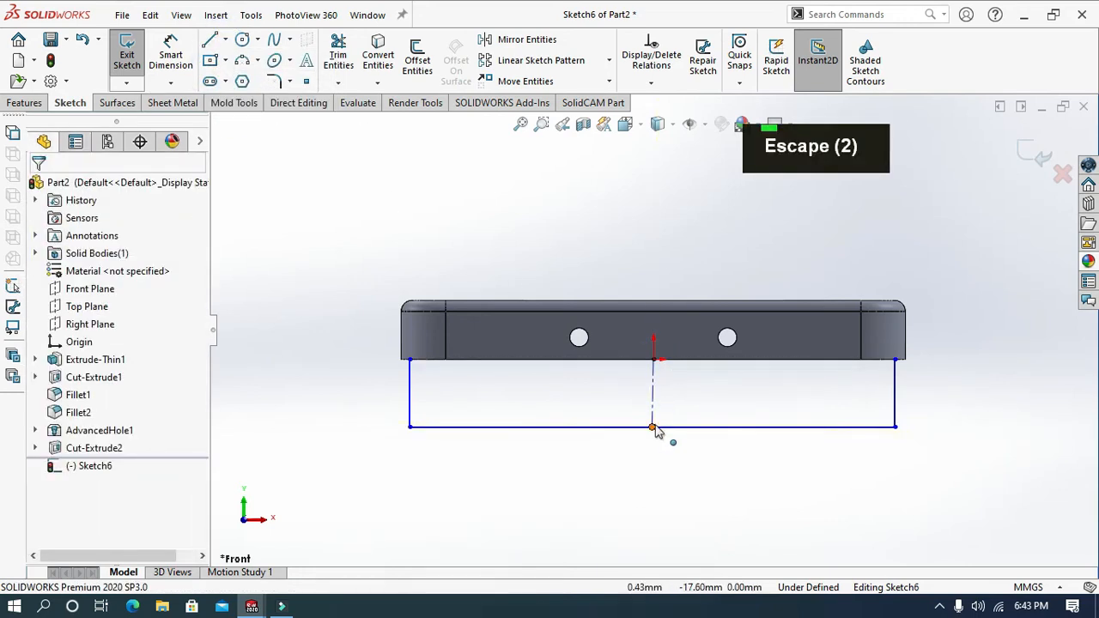
Make the centerline between the origin and the profile's midpoint vertical.
{"action": "left_click", "coordinate": [653, 411]}
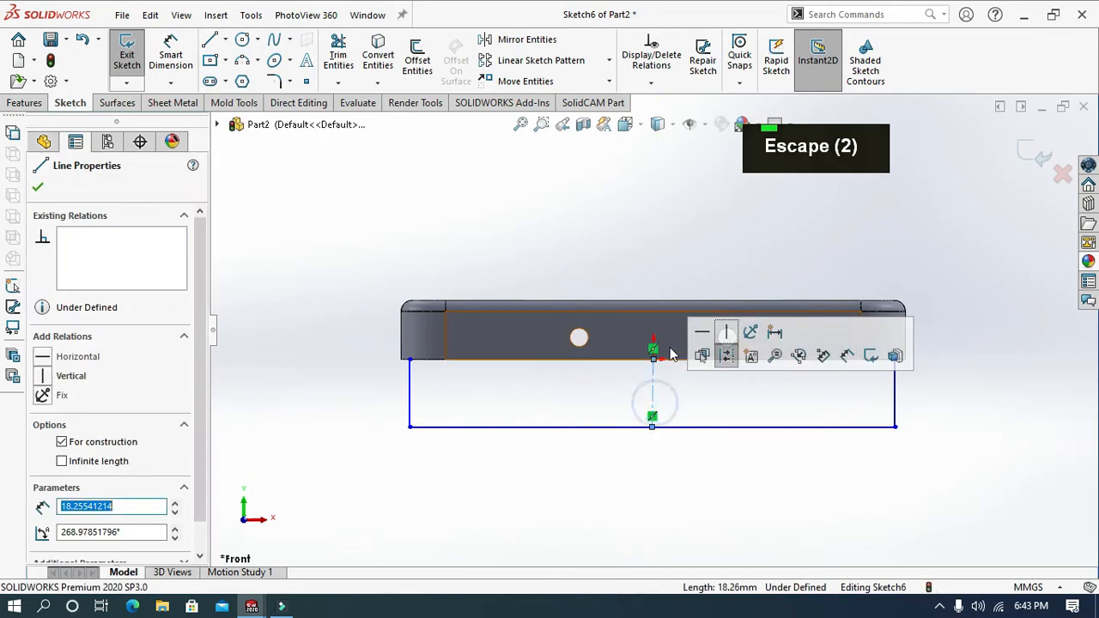
{"action": "double_click", "coordinate": [726, 336]}
{"action": "left_click", "coordinate": [657, 505]}
Dimension the profile's horizontal line to a length of 130 mm.
{"action": "left_click", "coordinate": [170, 59]}
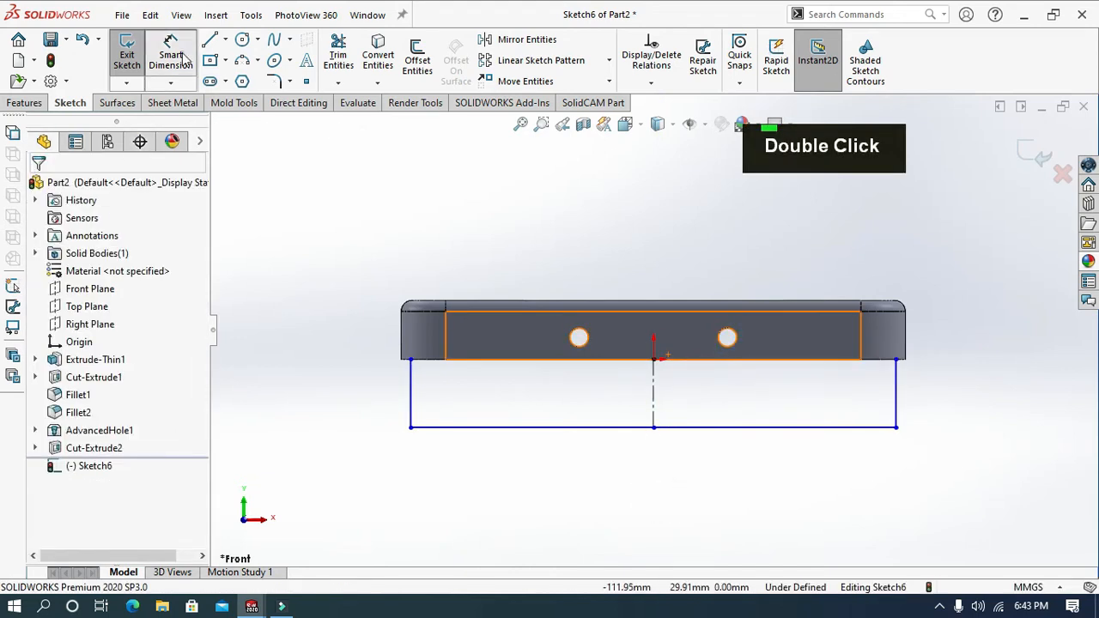
{"action": "left_click", "coordinate": [633, 427]}
{"action": "left_click", "coordinate": [631, 471]}
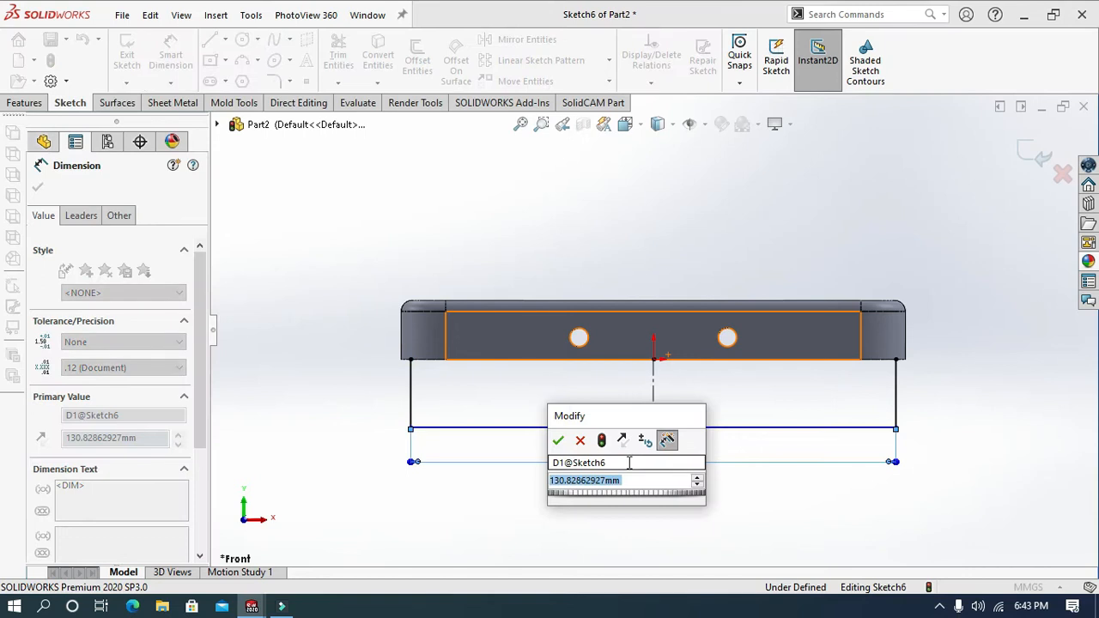
{"action": "type", "text": "130"}
{"action": "key", "text": "Return"}
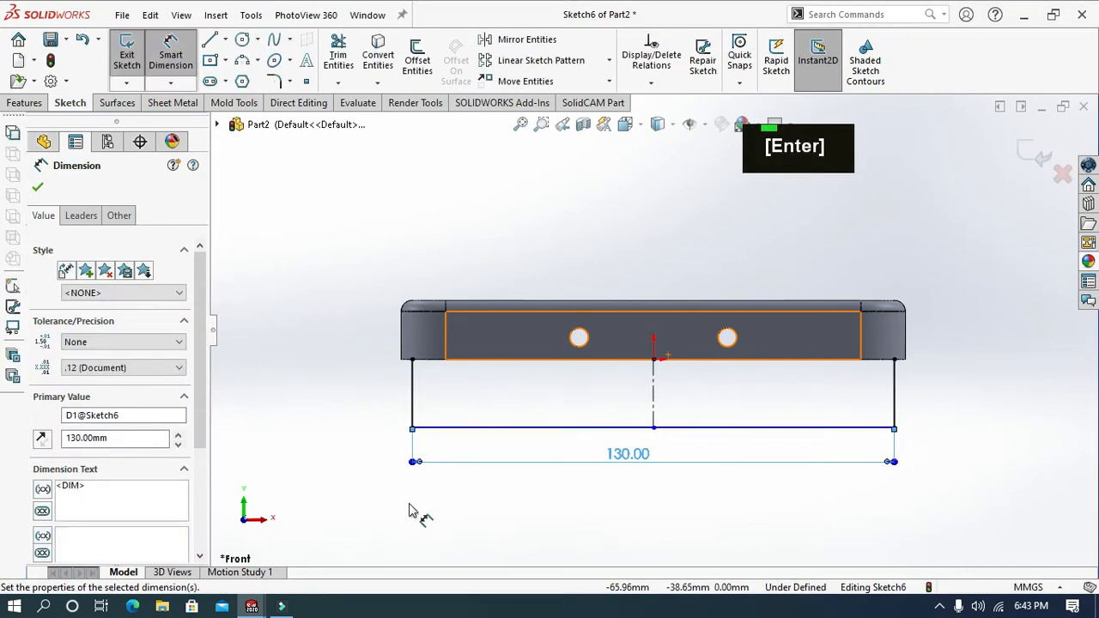
Dimension the profile's left vertical line to a height of 12 mm.
{"action": "left_click", "coordinate": [411, 401]}
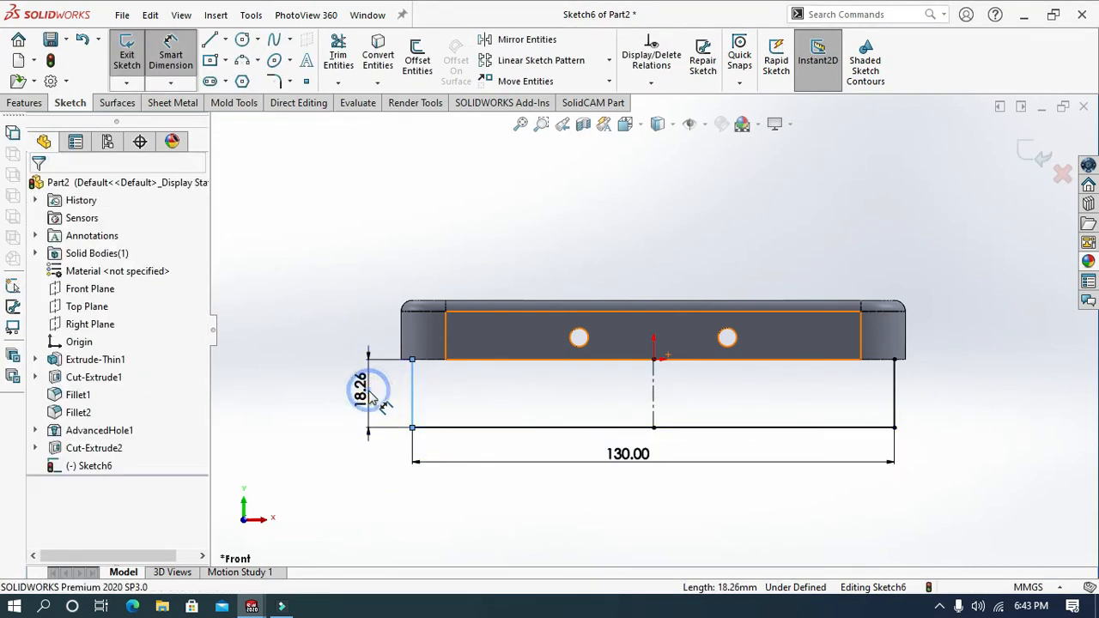
{"action": "left_click", "coordinate": [369, 397]}
{"action": "type", "text": "12"}
{"action": "key", "text": "Return"}
{"action": "left_click", "coordinate": [302, 439]}
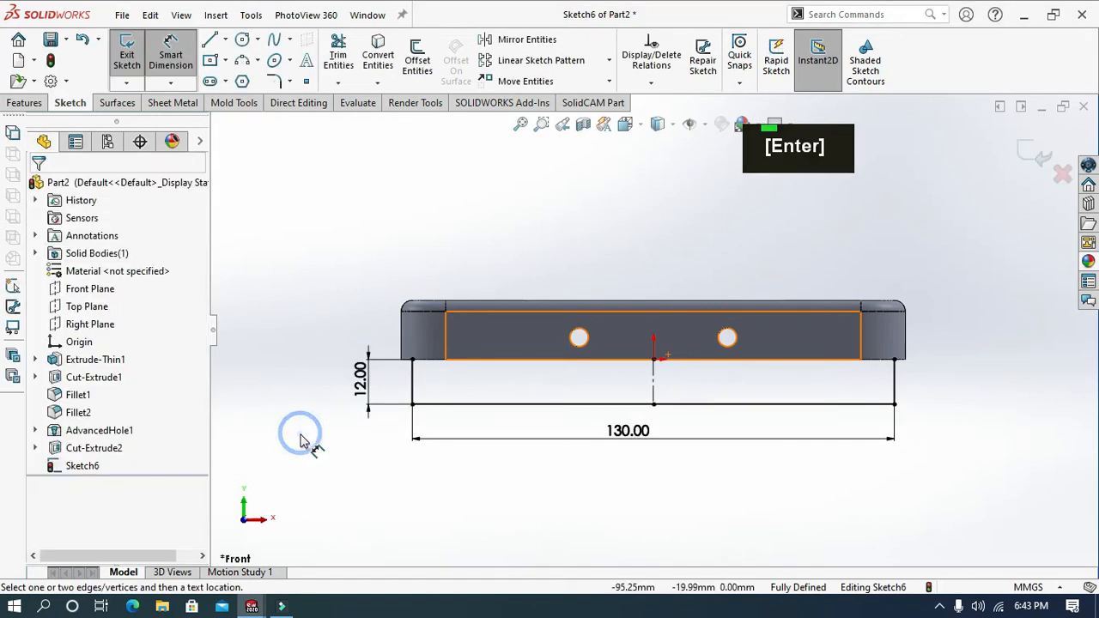
Round both lower corners of the profile with 3 mm sketch fillets.
{"action": "left_click", "coordinate": [276, 82]}
{"action": "double_click", "coordinate": [122, 343]}
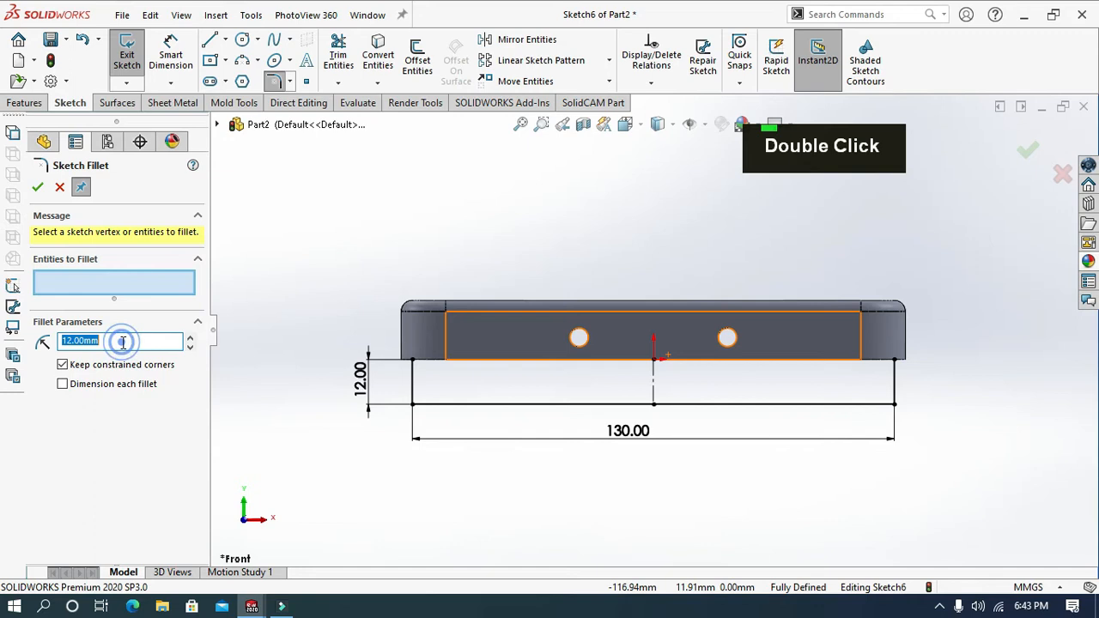
{"action": "type", "text": "3"}
{"action": "left_click", "coordinate": [416, 403]}
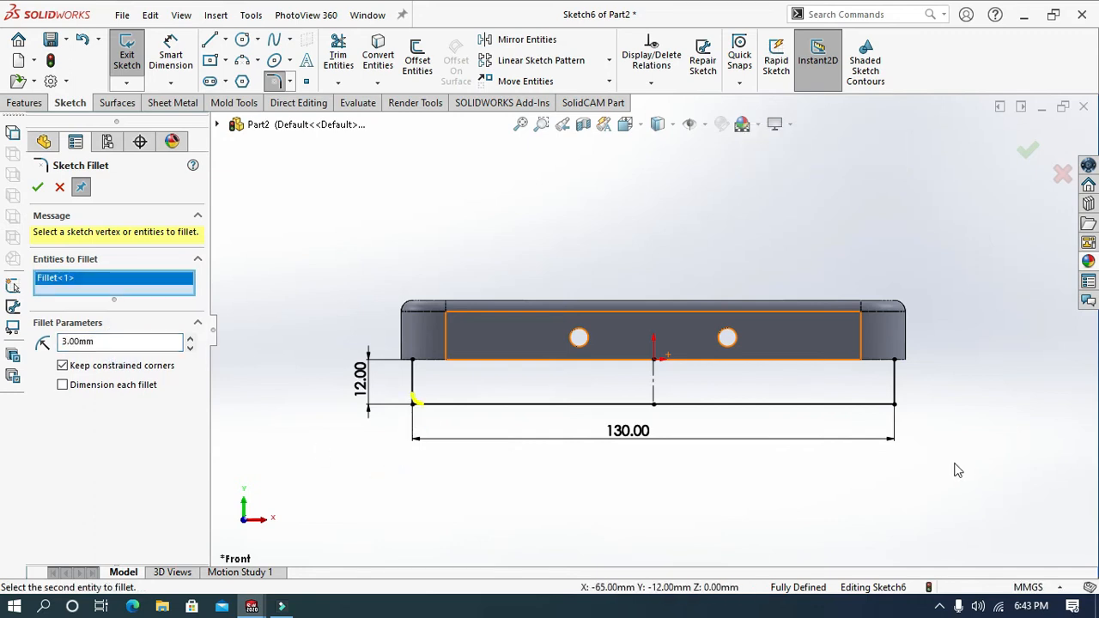
{"action": "left_click", "coordinate": [898, 390]}
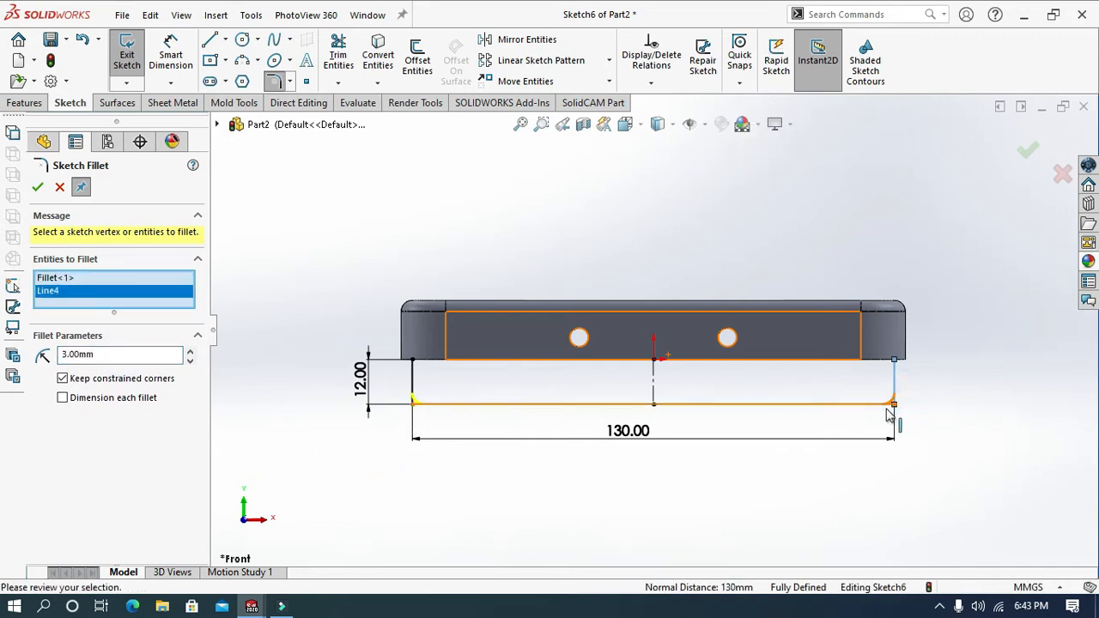
{"action": "left_click", "coordinate": [836, 405]}
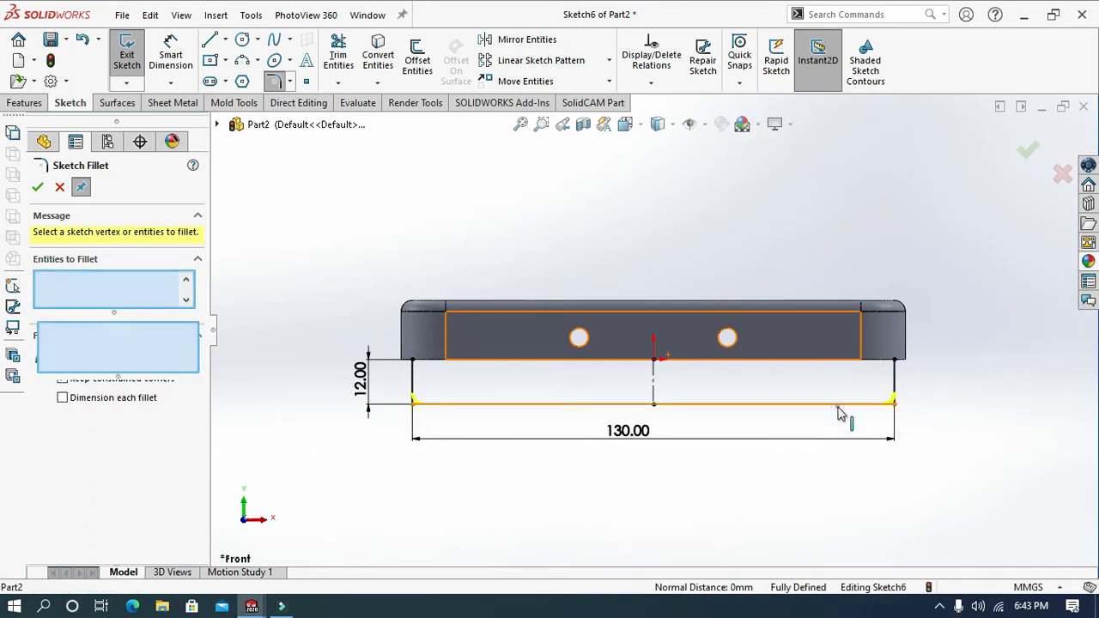
{"action": "left_click", "coordinate": [38, 187]}
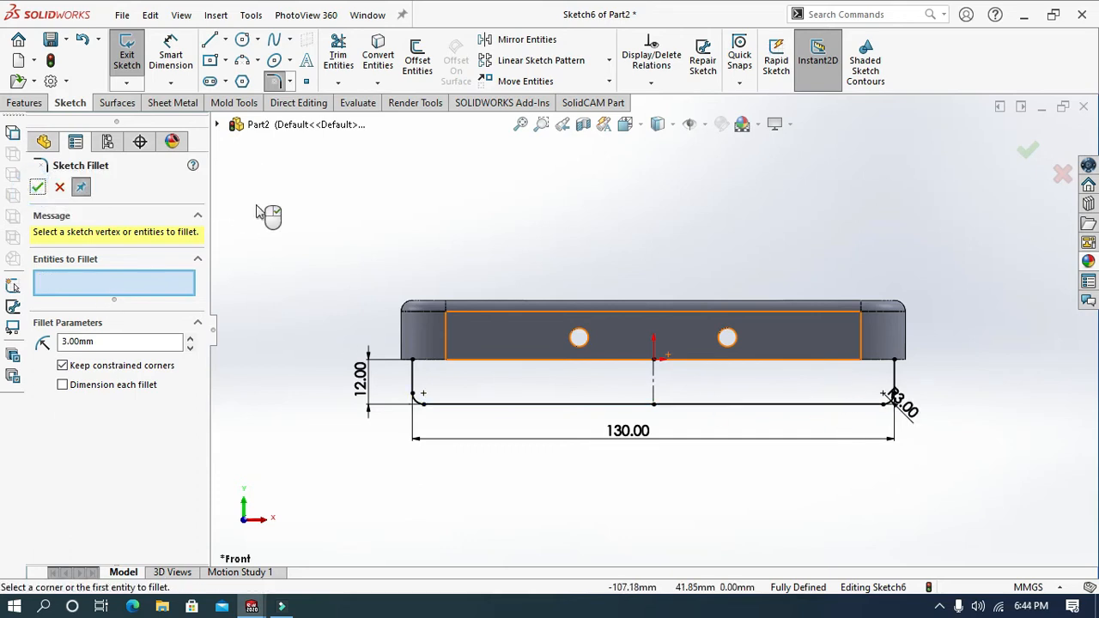
{"action": "left_click", "coordinate": [38, 188]}
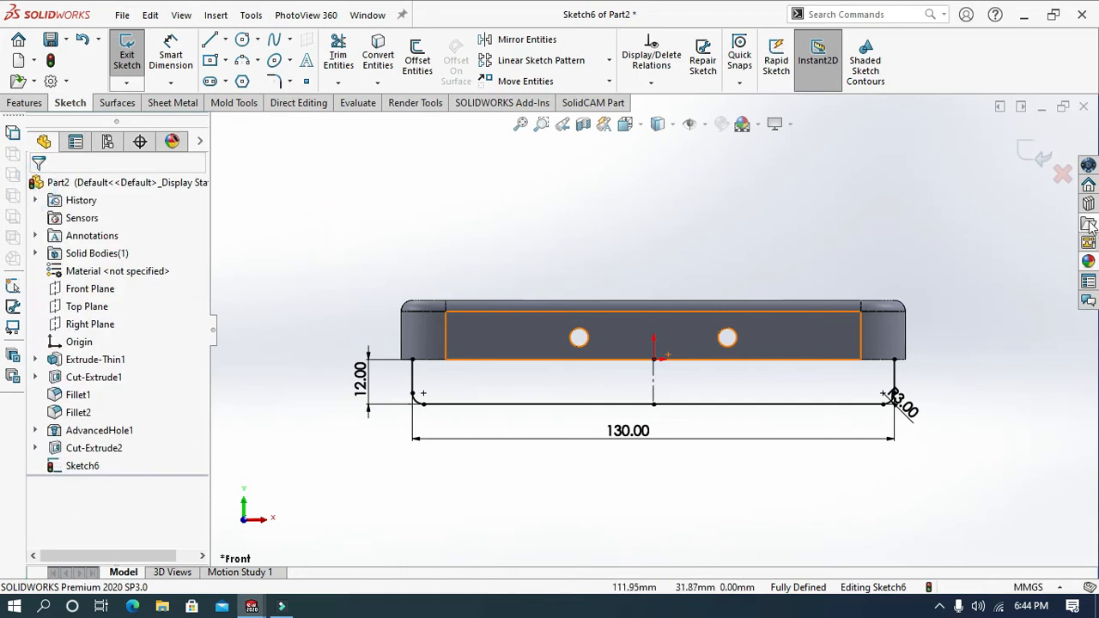
Finish the profile sketch and start a new sketch on the frame's flat underside face.
{"action": "left_click", "coordinate": [541, 521]}
{"action": "mouse_move", "coordinate": [540, 520]}
{"action": "middle_mouse_down"}
{"action": "mouse_move", "coordinate": [545, 442]}
{"action": "mouse_move", "coordinate": [527, 503]}
{"action": "middle_mouse_up"}
{"action": "scroll", "coordinate": [420, 349], "scroll_direction": "down", "scroll_amount": 3}
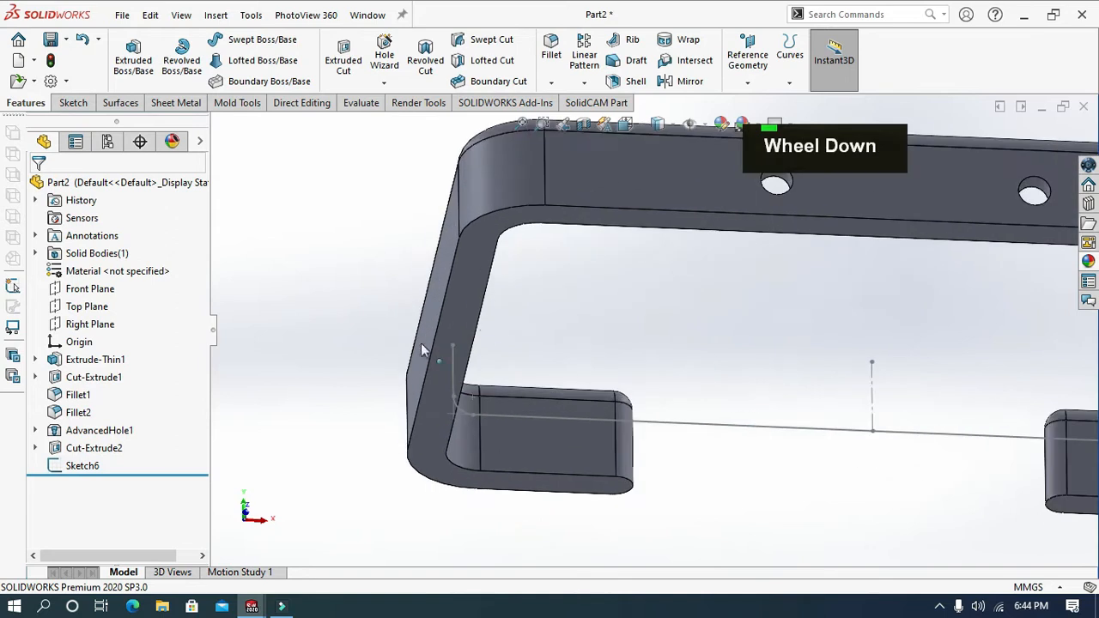
{"action": "right_click", "coordinate": [462, 314]}
{"action": "left_click", "coordinate": [496, 241]}
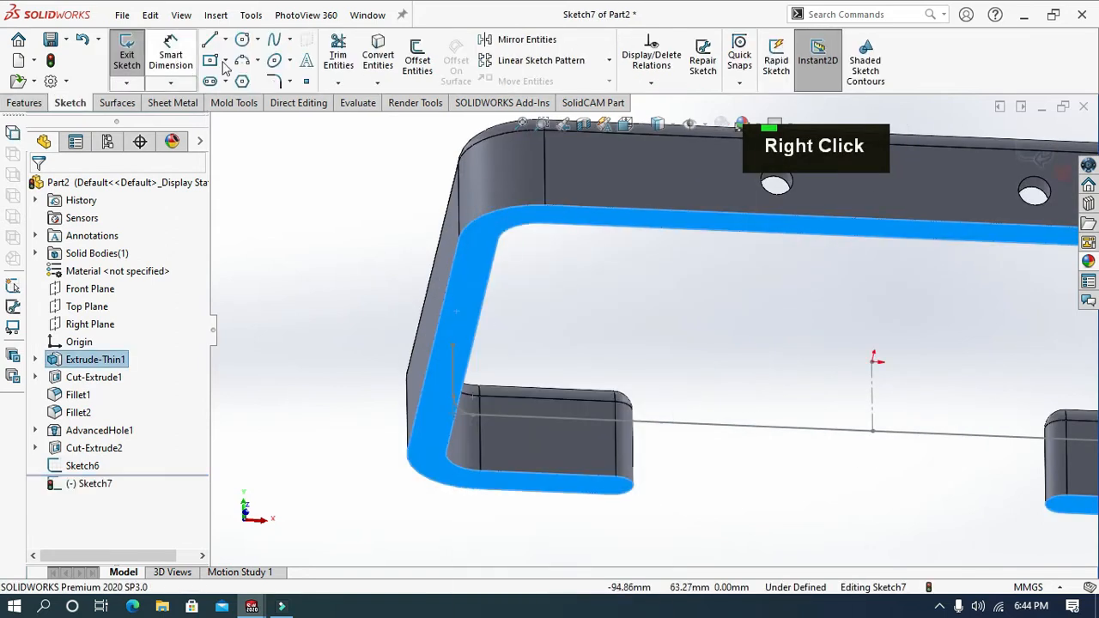
Draw a circle centered on the upper end of the profile's left vertical line and set its diameter to 3 mm.
{"action": "left_click", "coordinate": [242, 39]}
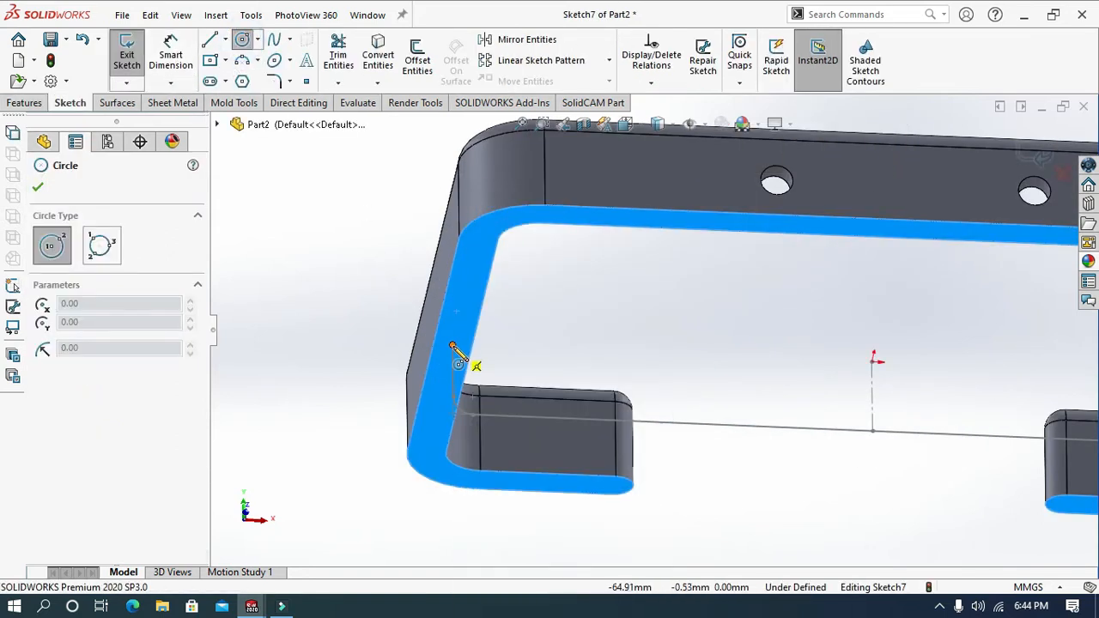
{"action": "left_click", "coordinate": [454, 346]}
{"action": "left_click", "coordinate": [453, 357]}
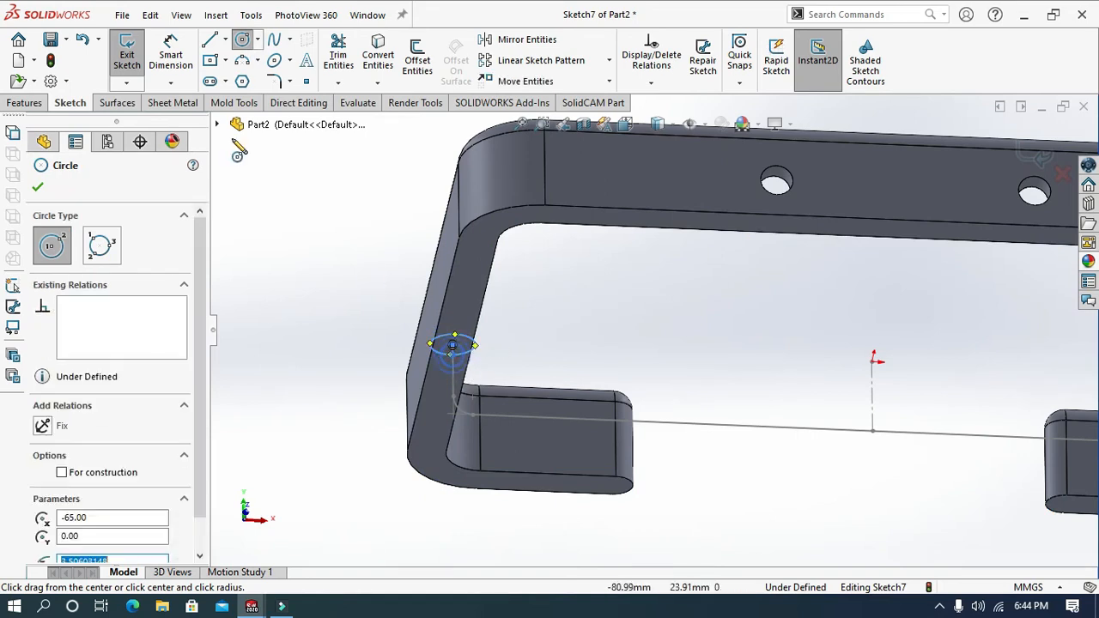
{"action": "left_click", "coordinate": [171, 51]}
{"action": "left_click", "coordinate": [470, 344]}
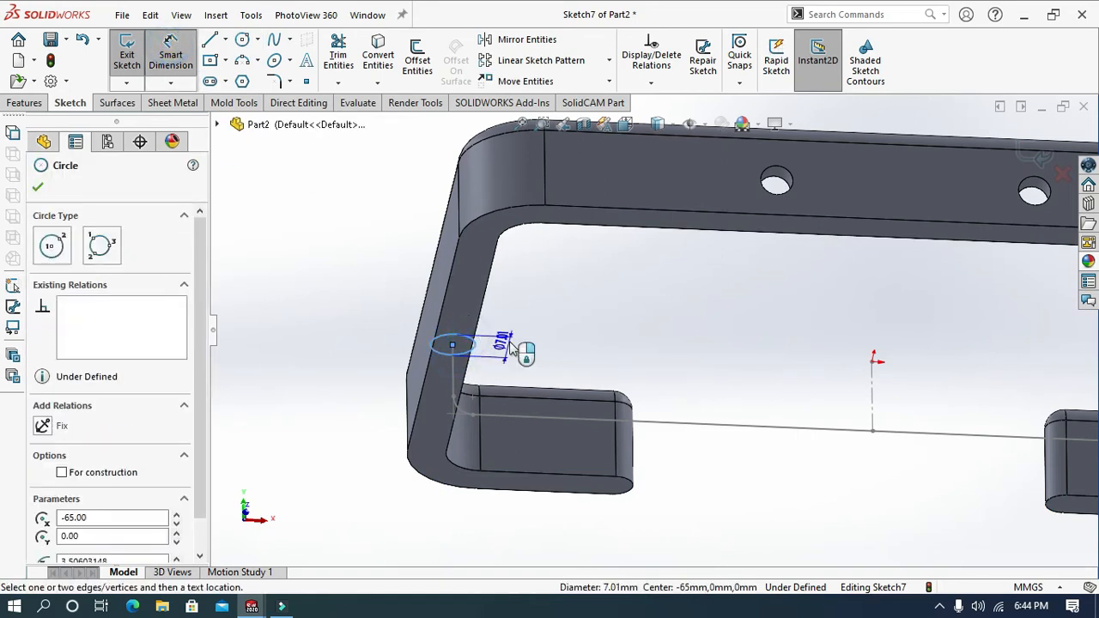
{"action": "left_click", "coordinate": [515, 340]}
{"action": "key", "text": "Return"}
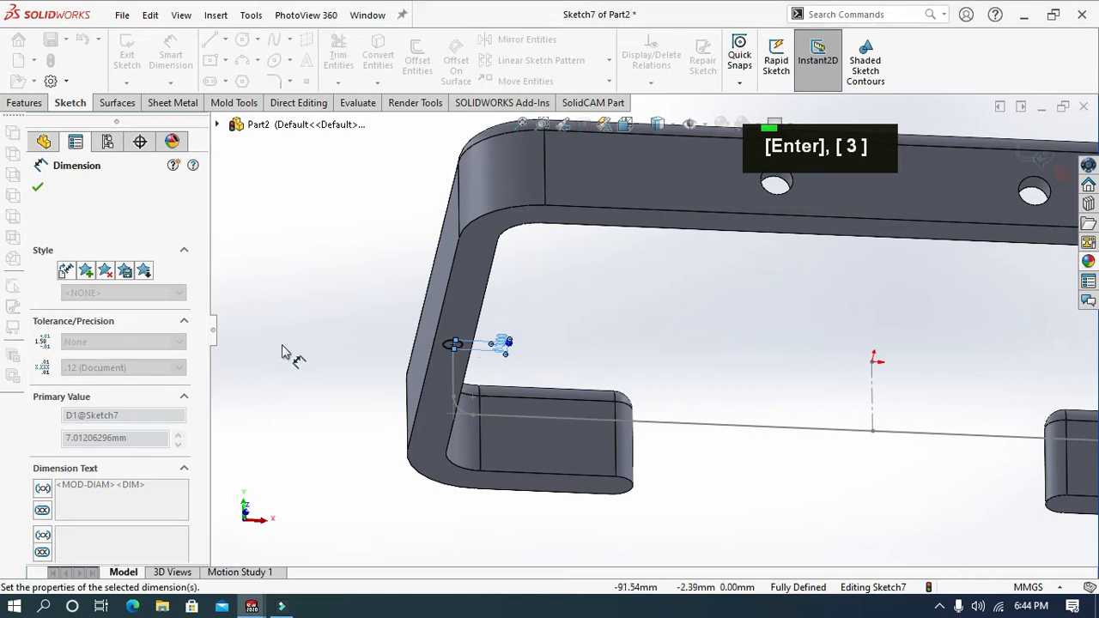
{"action": "left_click", "coordinate": [284, 348]}
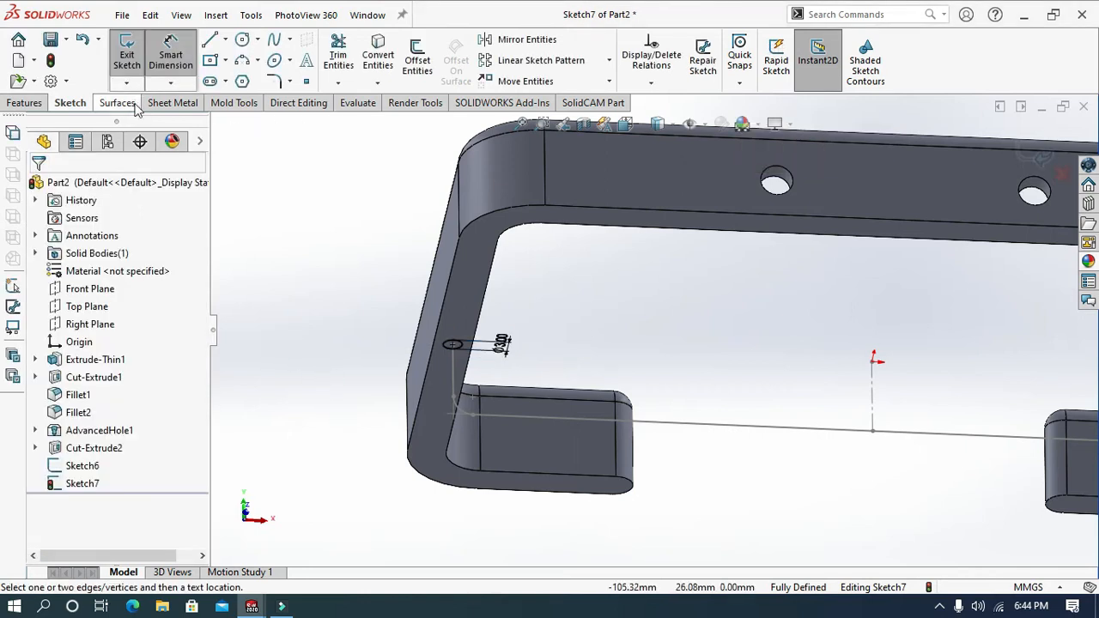
Finish the circle sketch and create a swept boss with the circle as profile and the open filleted line sketch as path.
{"action": "left_click", "coordinate": [1035, 150]}
{"action": "left_click", "coordinate": [358, 197]}
{"action": "left_click", "coordinate": [247, 39]}
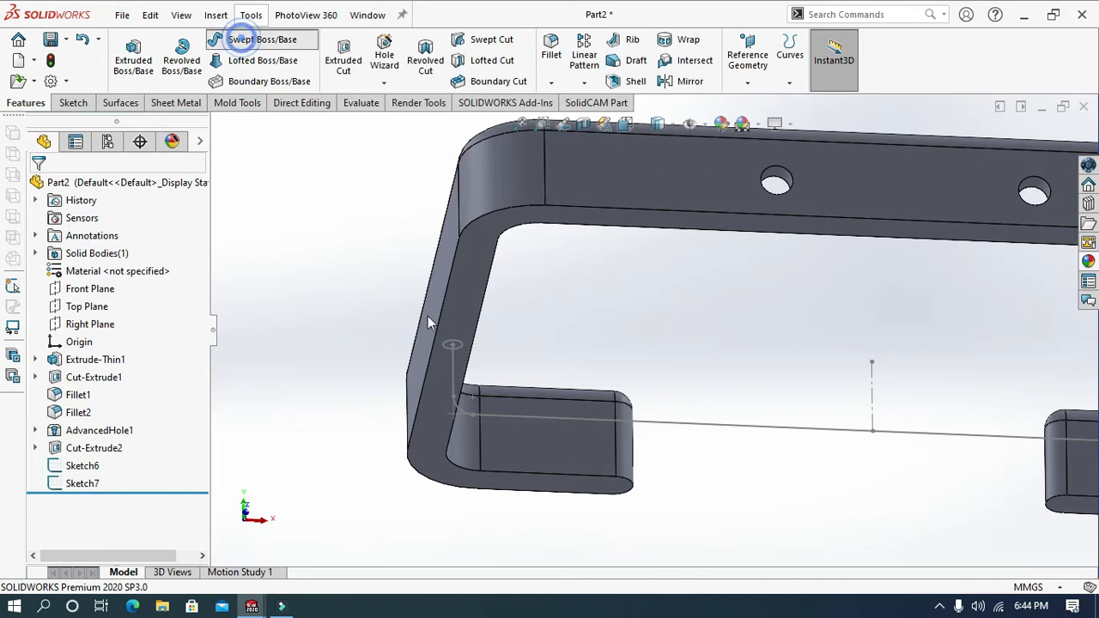
{"action": "left_click", "coordinate": [455, 382]}
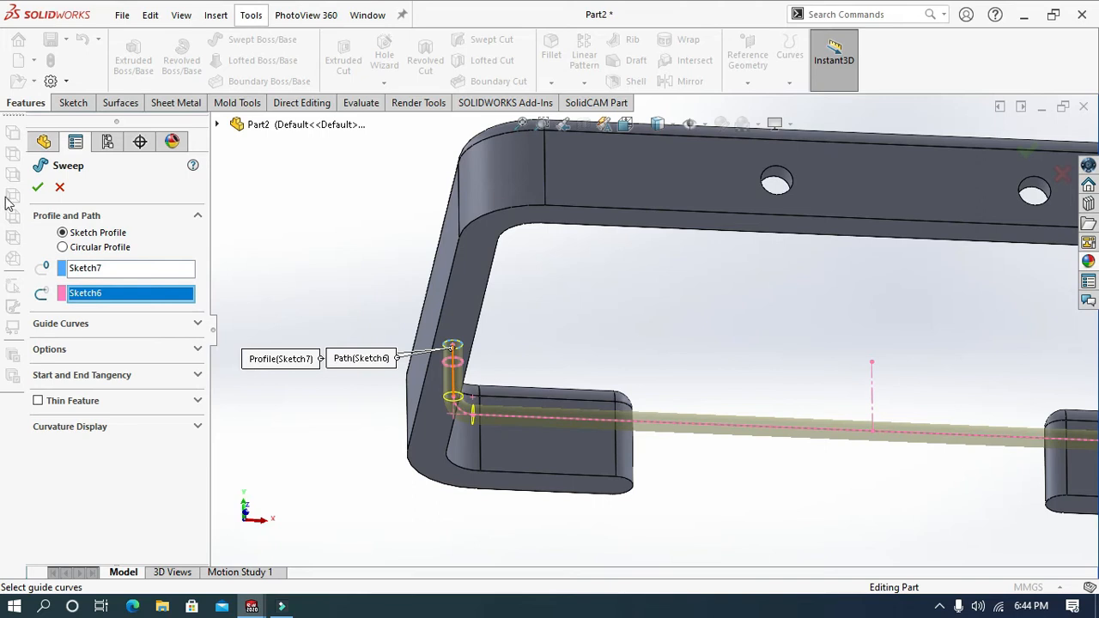
{"action": "left_click", "coordinate": [37, 188]}
Examine the swept rod and where it meets the frame from several angles.
{"action": "left_click", "coordinate": [314, 238]}
{"action": "mouse_move", "coordinate": [371, 277]}
{"action": "middle_mouse_down"}
{"action": "mouse_move", "coordinate": [368, 187]}
{"action": "mouse_move", "coordinate": [368, 265]}
{"action": "middle_mouse_up"}
{"action": "scroll", "coordinate": [404, 405], "scroll_direction": "up", "scroll_amount": 8}
{"action": "middle_click_drag", "start_coordinate": [450, 422], "coordinate": [478, 430]}
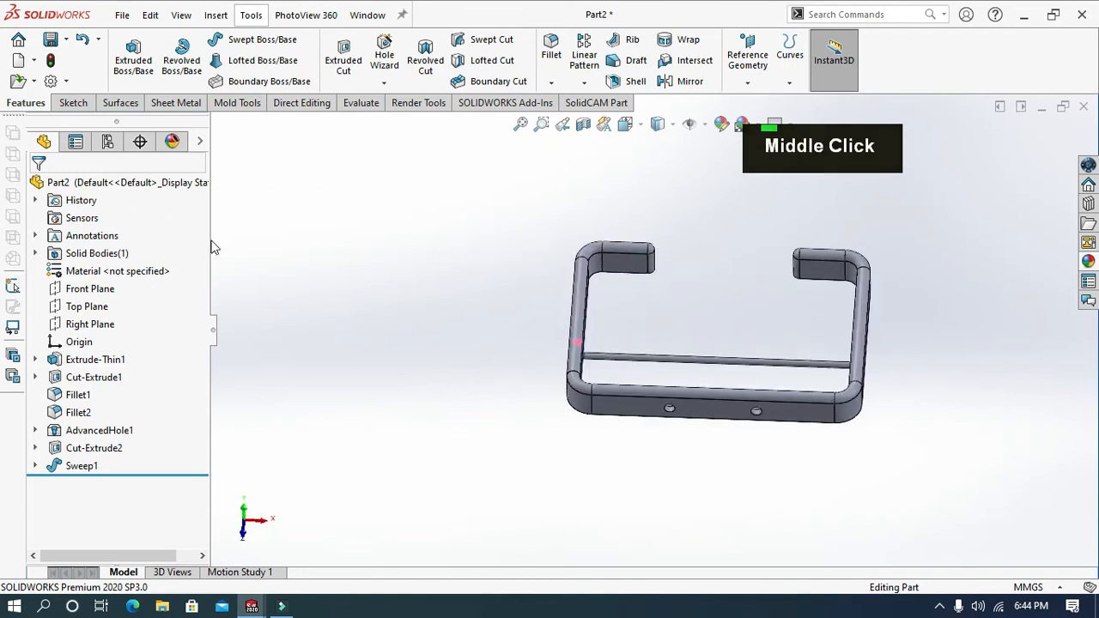
{"action": "left_click", "coordinate": [306, 438]}
{"action": "middle_click_drag", "start_coordinate": [327, 432], "coordinate": [334, 441]}
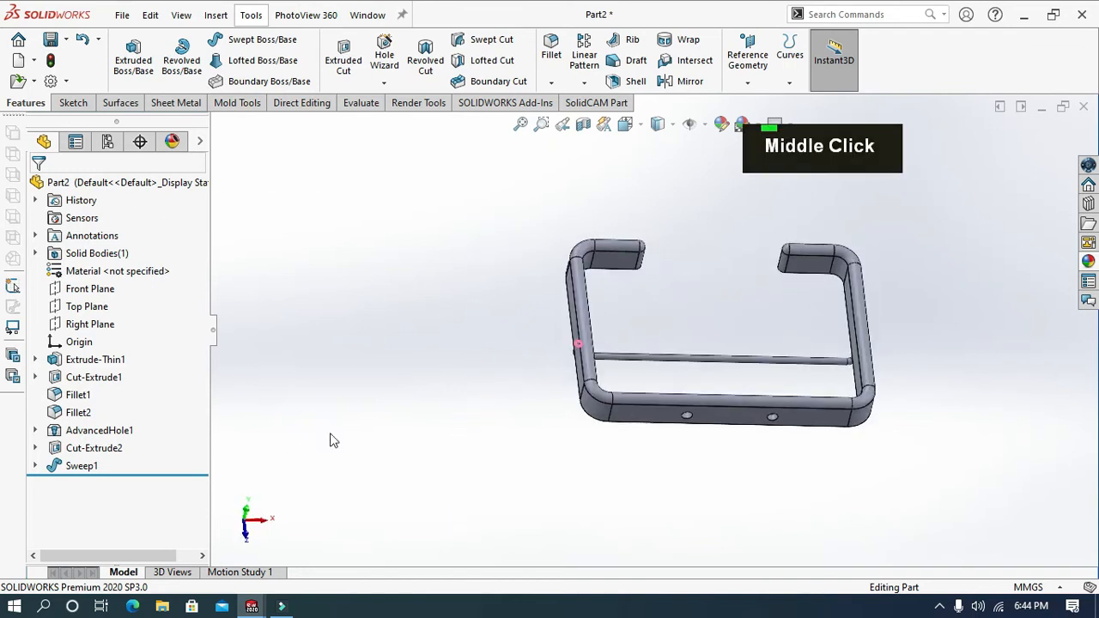
{"action": "left_click", "coordinate": [361, 270]}
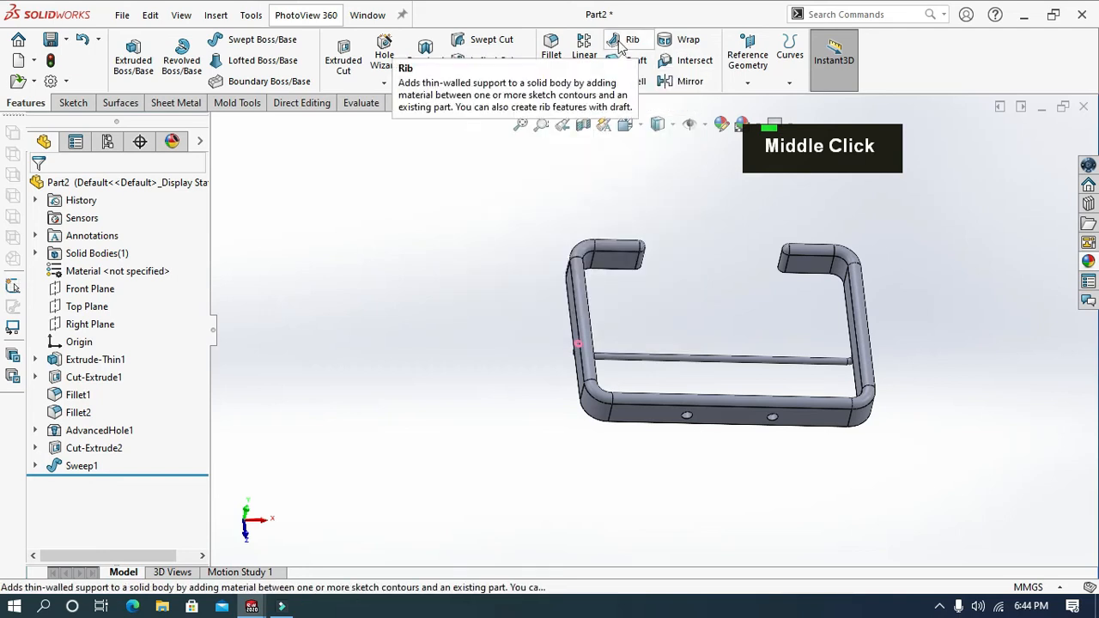
Start a linear pattern of the swept rod, using the straight edge of the frame's left side arm as Direction 1.
{"action": "left_click", "coordinate": [586, 55]}
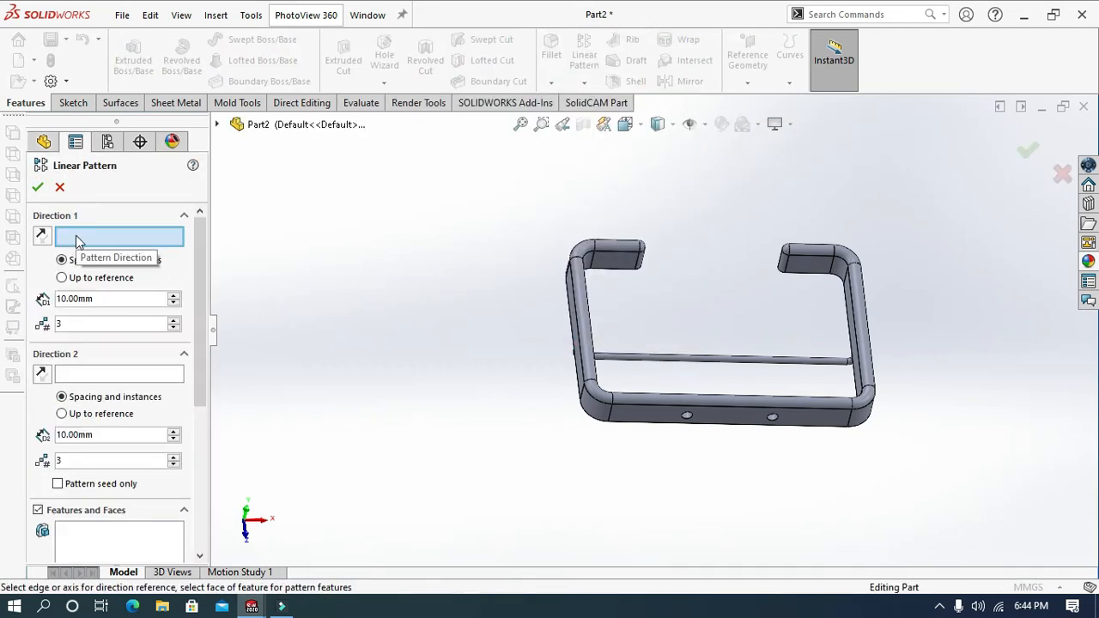
{"action": "left_click", "coordinate": [182, 526]}
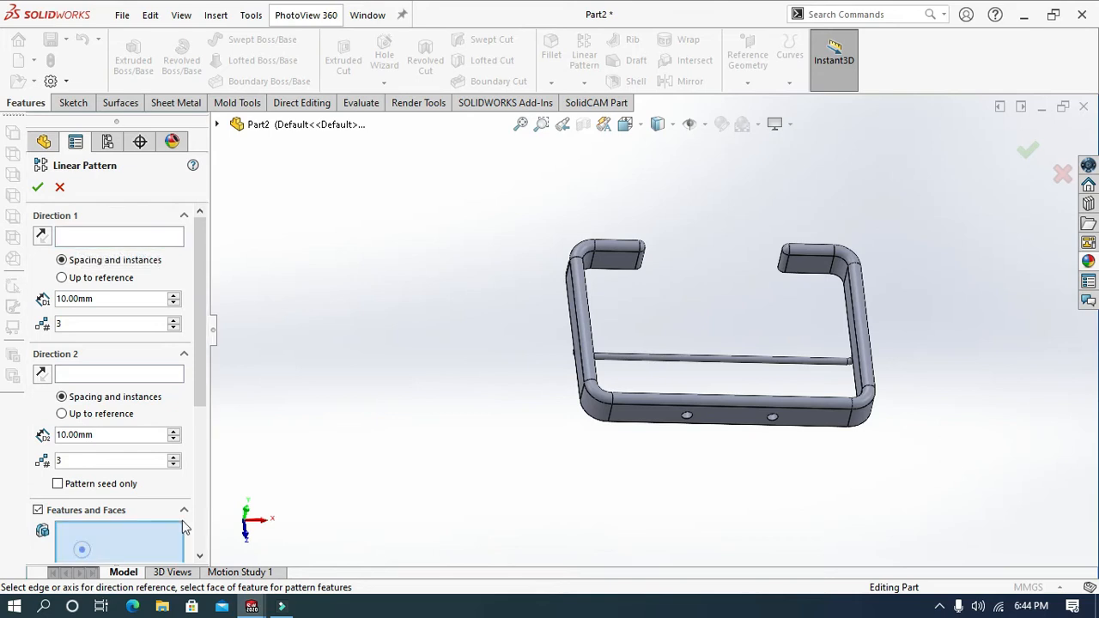
{"action": "left_click", "coordinate": [622, 365]}
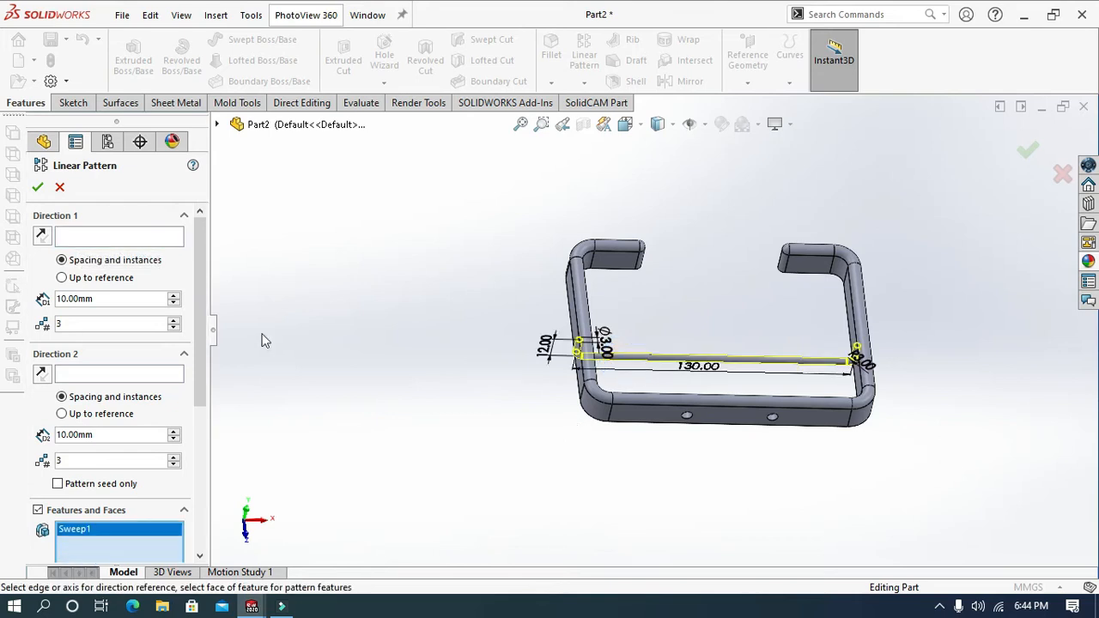
{"action": "left_click", "coordinate": [87, 239]}
{"action": "middle_click_drag", "start_coordinate": [267, 304], "coordinate": [334, 295]}
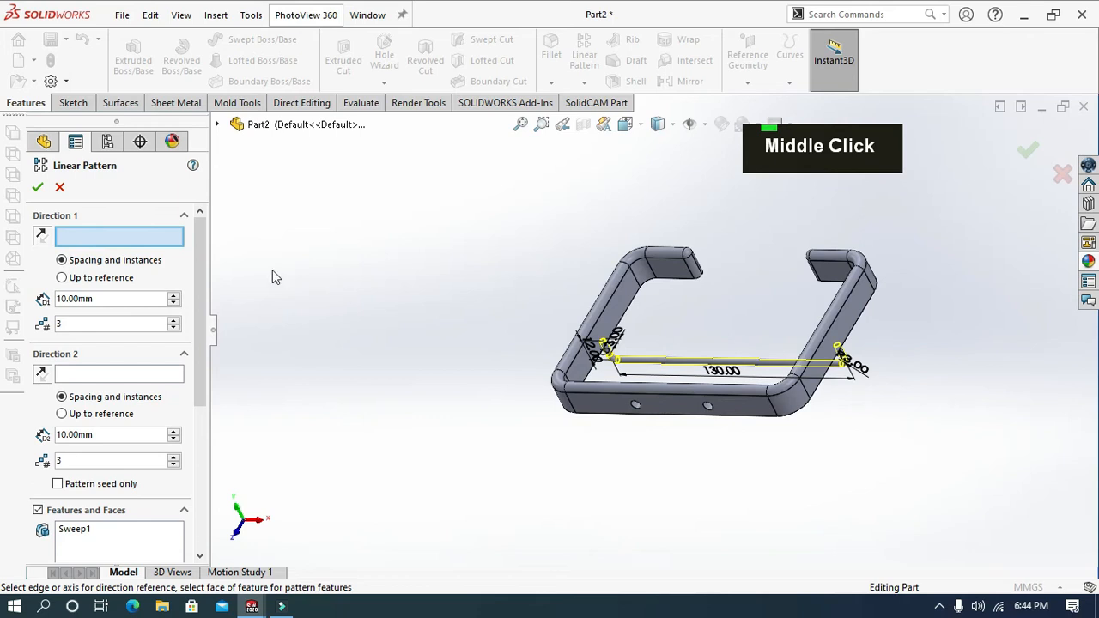
{"action": "left_click", "coordinate": [573, 311]}
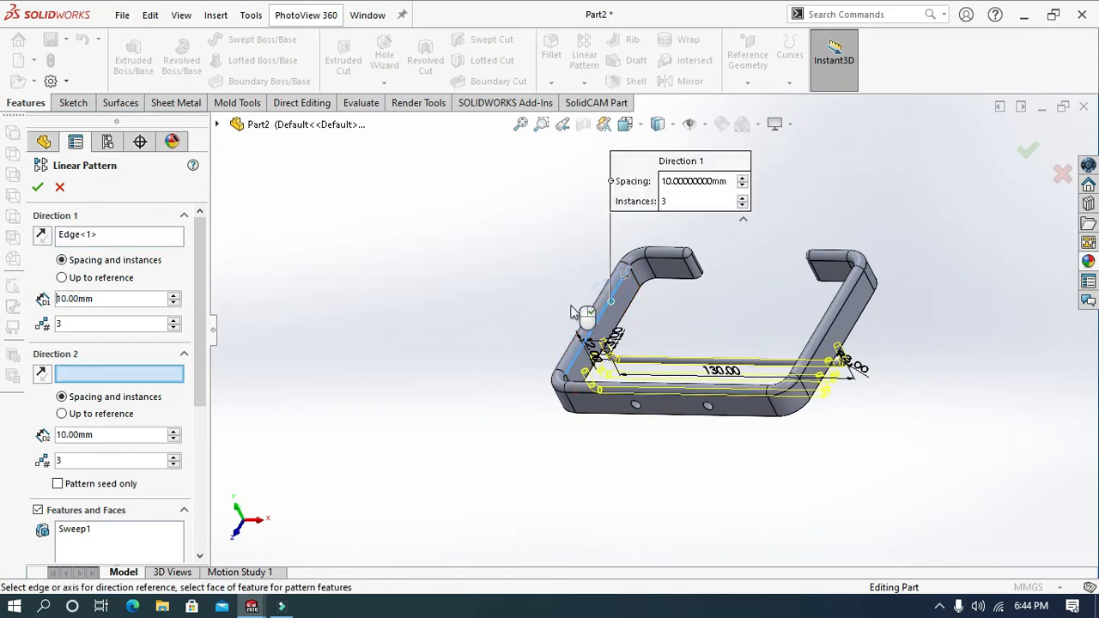
Set the Direction 1 spacing of the linear pattern to 18 mm.
{"action": "double_click", "coordinate": [101, 295]}
{"action": "double_click", "coordinate": [102, 296]}
{"action": "type", "text": "18"}
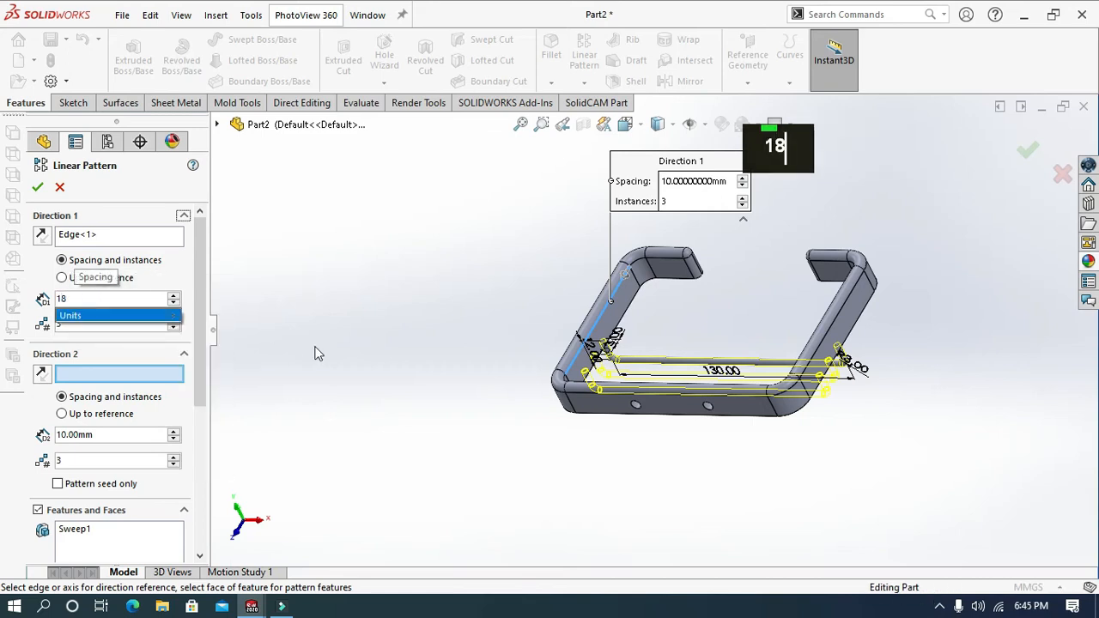
{"action": "key", "text": "Return"}
Use another straight edge of the left side arm as Direction 2, reverse that direction and set its spacing to 18 mm.
{"action": "middle_click_drag", "start_coordinate": [258, 348], "coordinate": [345, 351]}
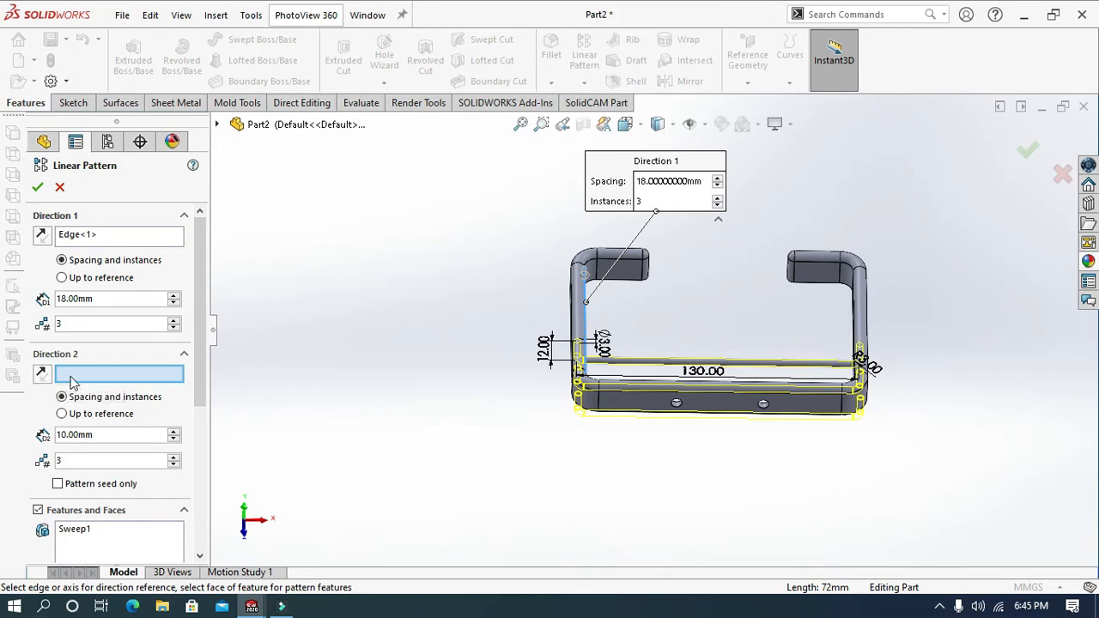
{"action": "middle_click_drag", "start_coordinate": [602, 300], "coordinate": [627, 307]}
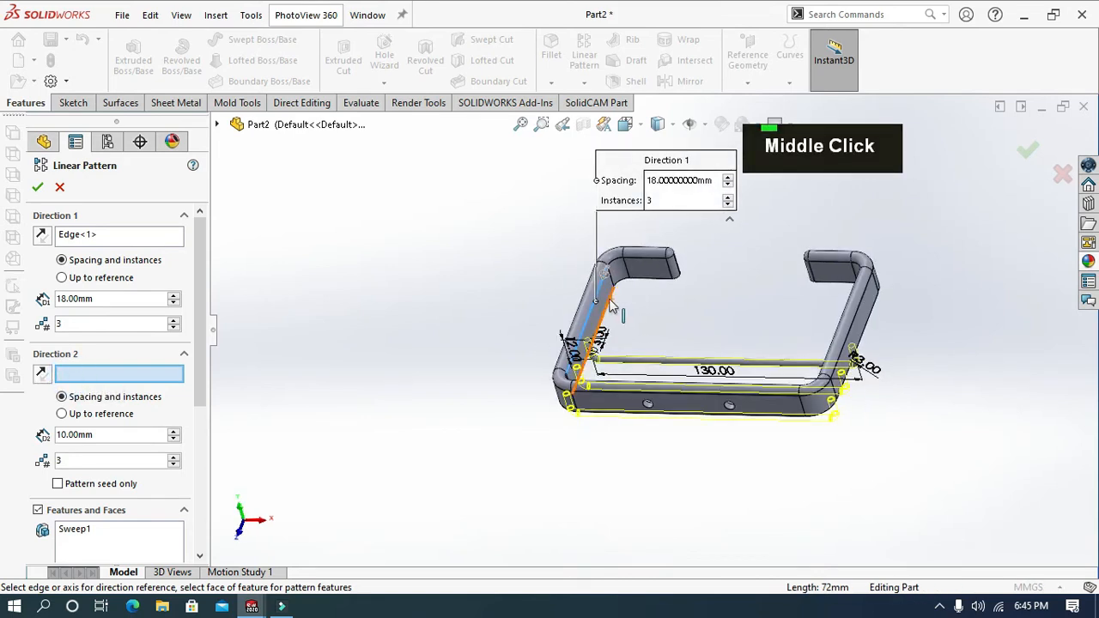
{"action": "left_click", "coordinate": [610, 298]}
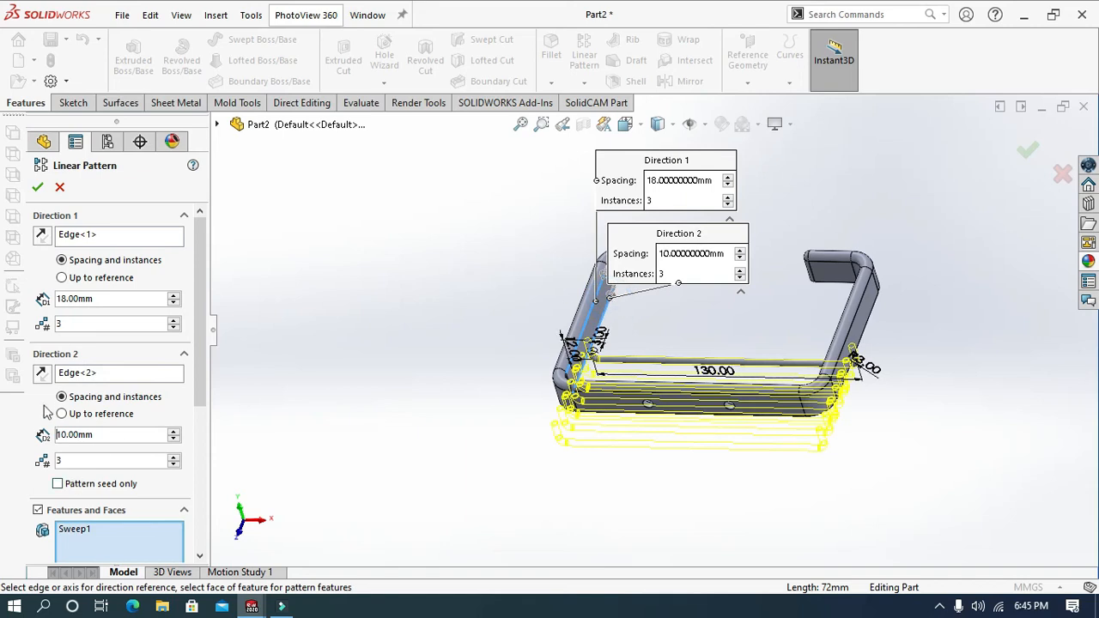
{"action": "left_click", "coordinate": [43, 375]}
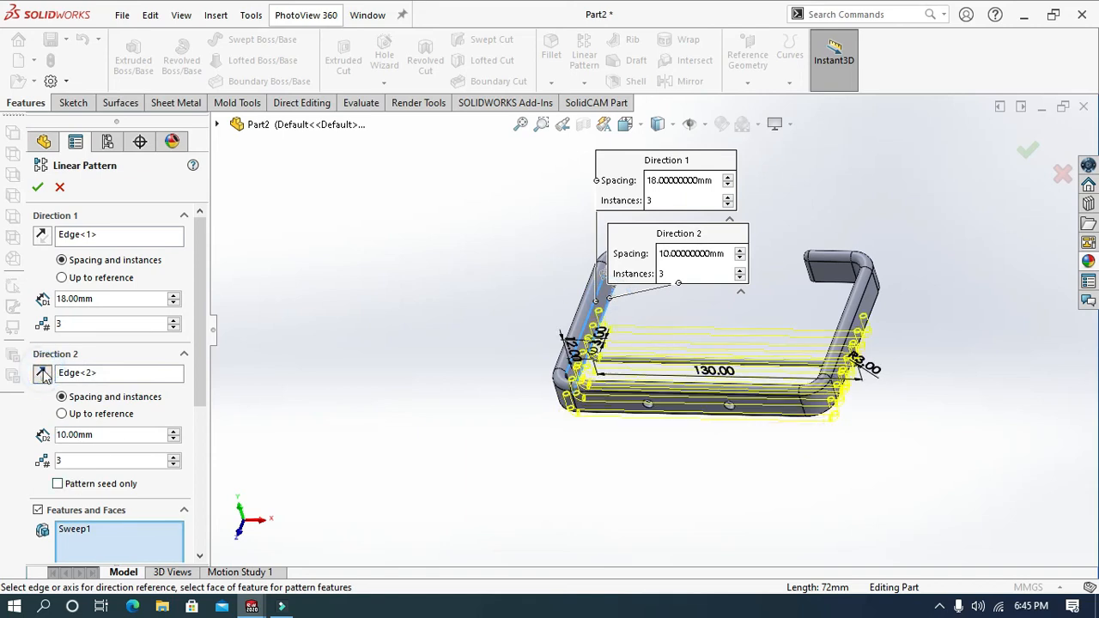
{"action": "double_click", "coordinate": [150, 433]}
{"action": "type", "text": "18"}
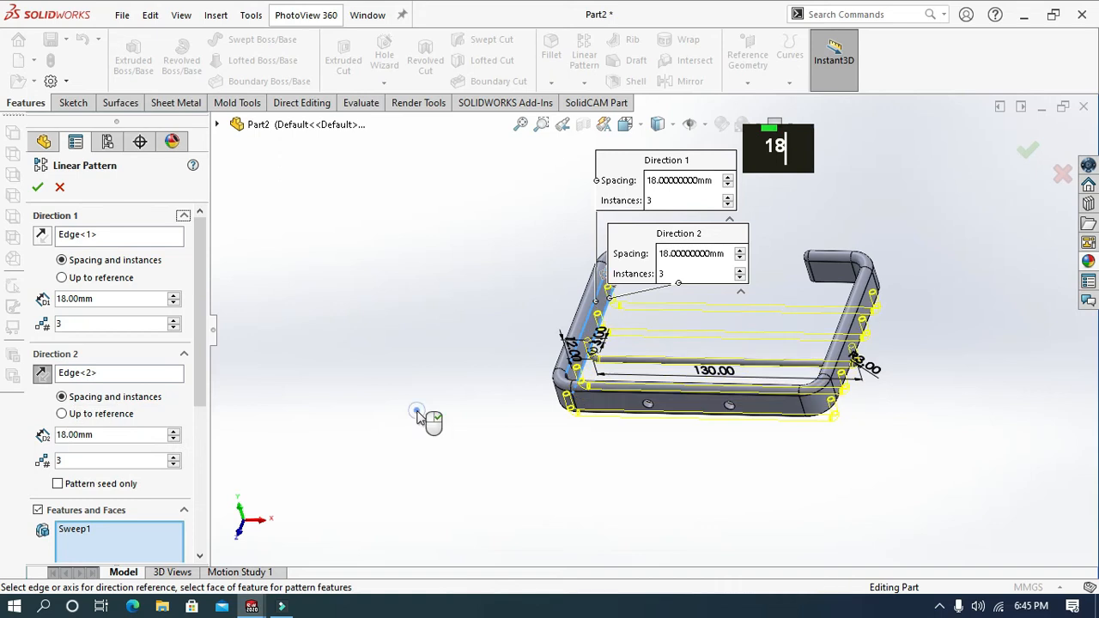
Accept the two-direction linear pattern of the swept rod and look over the patterned rods.
{"action": "middle_click_drag", "start_coordinate": [424, 432], "coordinate": [486, 466]}
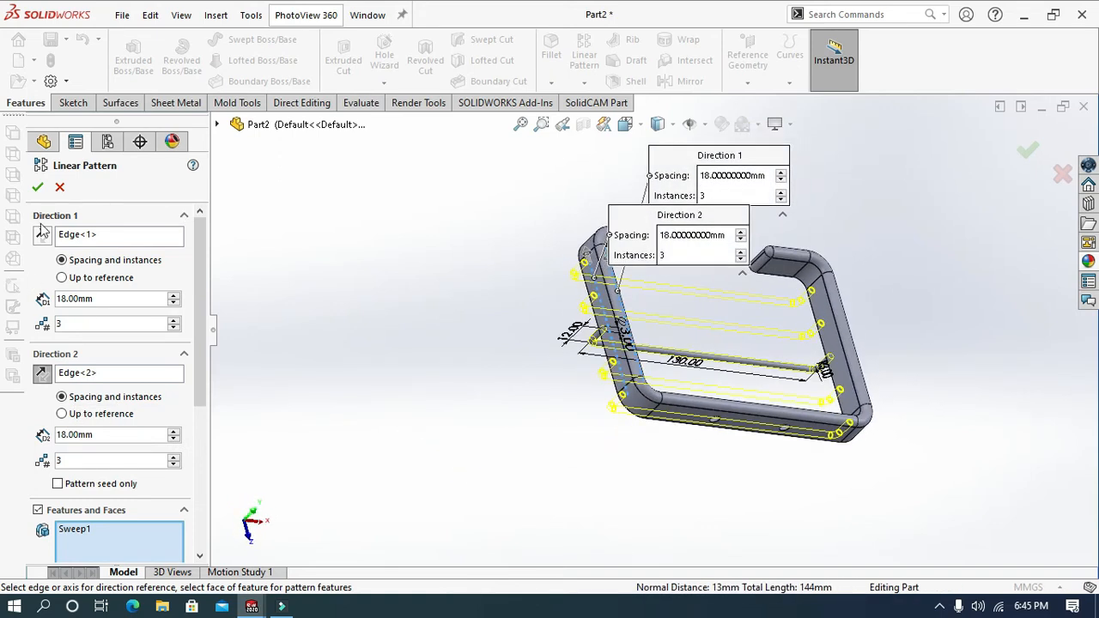
{"action": "left_click", "coordinate": [38, 189]}
{"action": "left_click", "coordinate": [497, 361]}
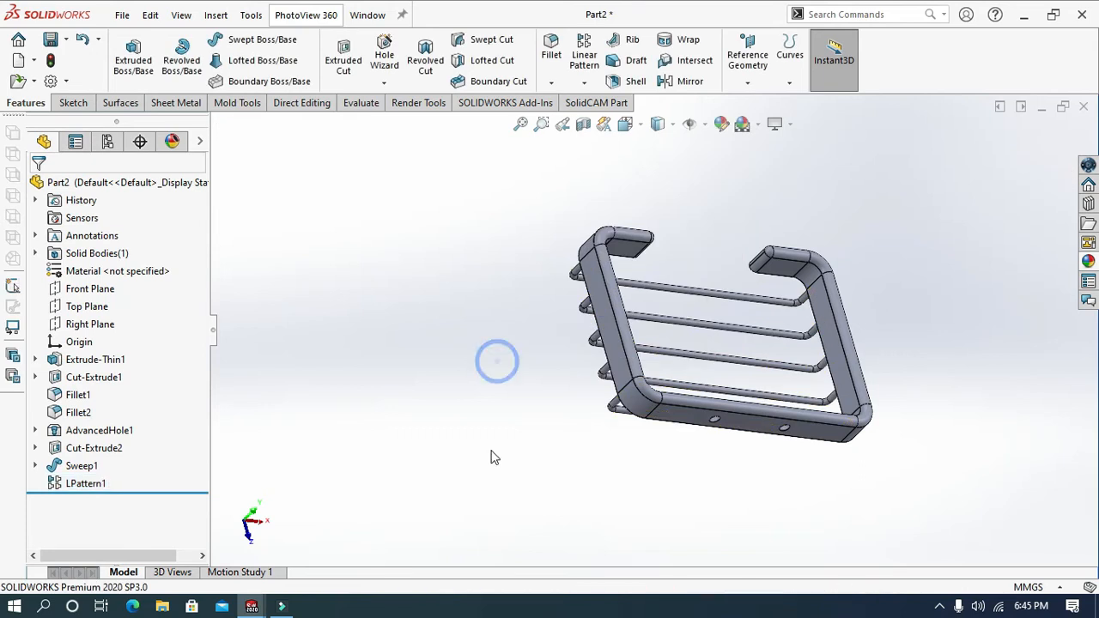
{"action": "middle_click_drag", "start_coordinate": [496, 461], "coordinate": [707, 537]}
{"action": "scroll", "coordinate": [805, 422], "scroll_direction": "up", "scroll_amount": 3}
{"action": "scroll", "coordinate": [805, 422], "scroll_direction": "down", "scroll_amount": 3}
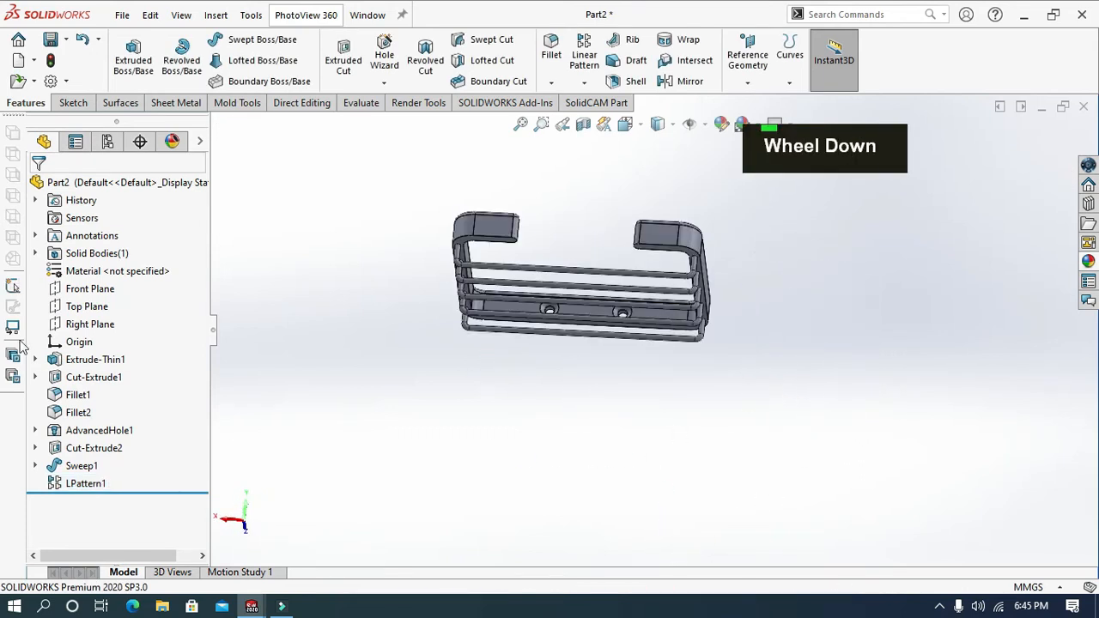
Start a sketch on the Front Plane and turn the view normal to it, seen from the back.
{"action": "right_click", "coordinate": [75, 292]}
{"action": "left_click", "coordinate": [165, 265]}
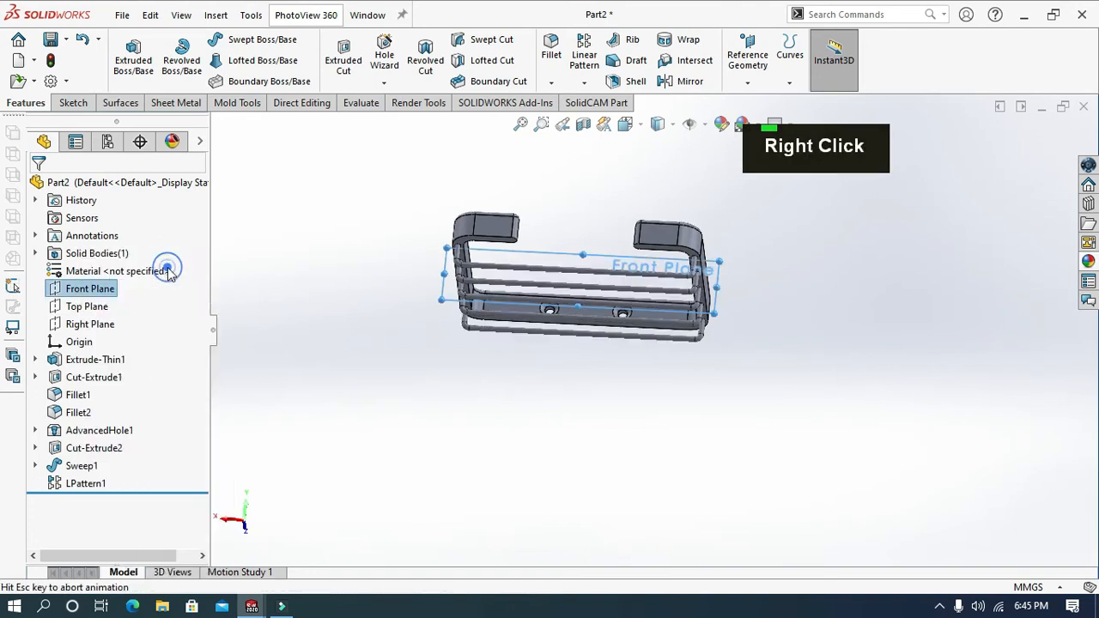
{"action": "right_click", "coordinate": [64, 295]}
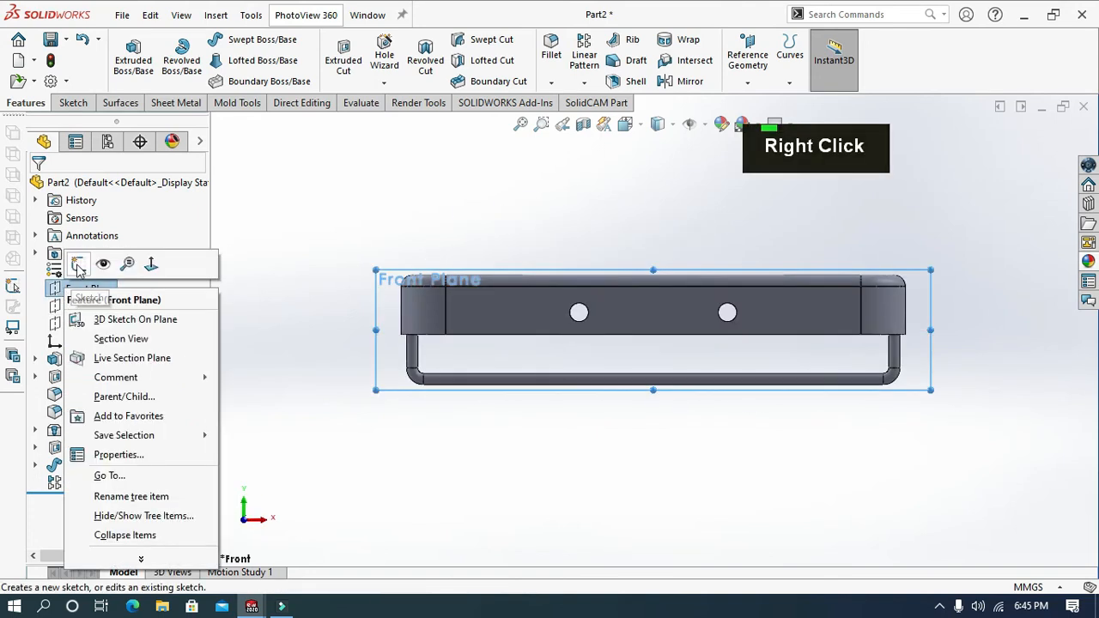
{"action": "left_click", "coordinate": [81, 265]}
{"action": "left_click", "coordinate": [209, 41]}
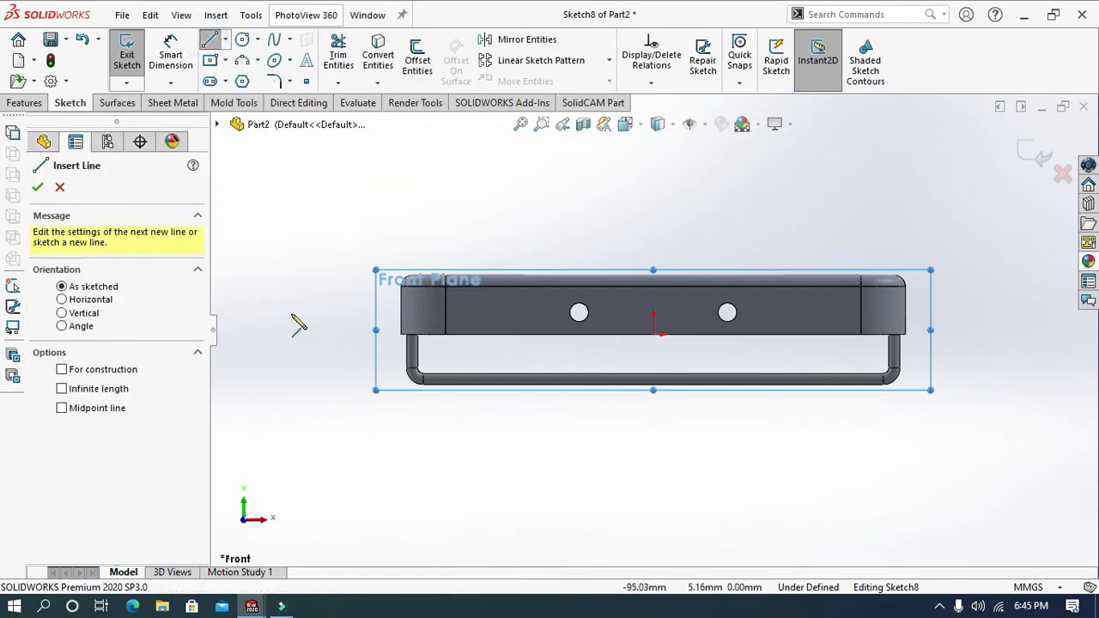
{"action": "left_click", "coordinate": [40, 187]}
{"action": "right_click", "coordinate": [79, 289]}
{"action": "left_click", "coordinate": [155, 262]}
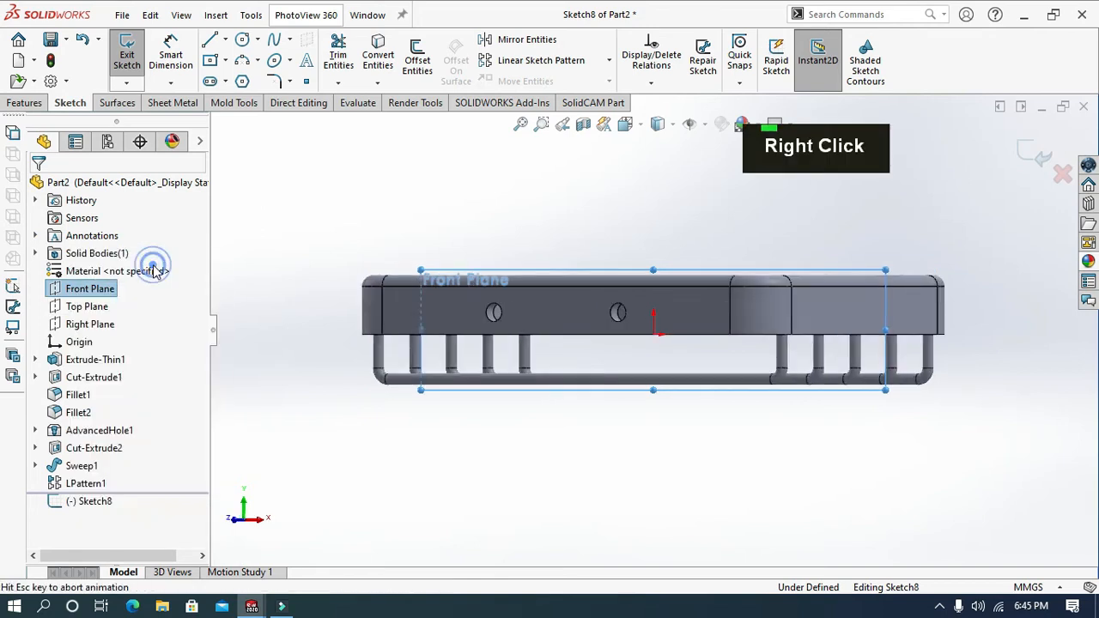
Sketch a U-shaped chain of three lines, about 70 mm wide and 12 mm deep, hanging from the frame's lower edge between the gap ends.
{"action": "left_click", "coordinate": [209, 41]}
{"action": "left_click", "coordinate": [523, 378]}
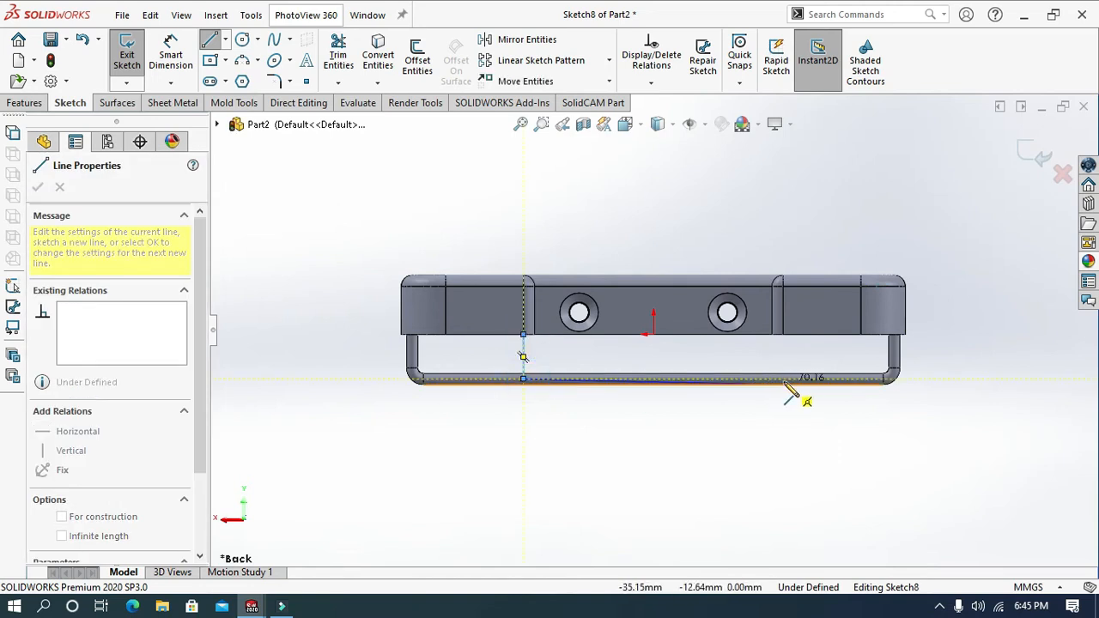
{"action": "left_click", "coordinate": [785, 378]}
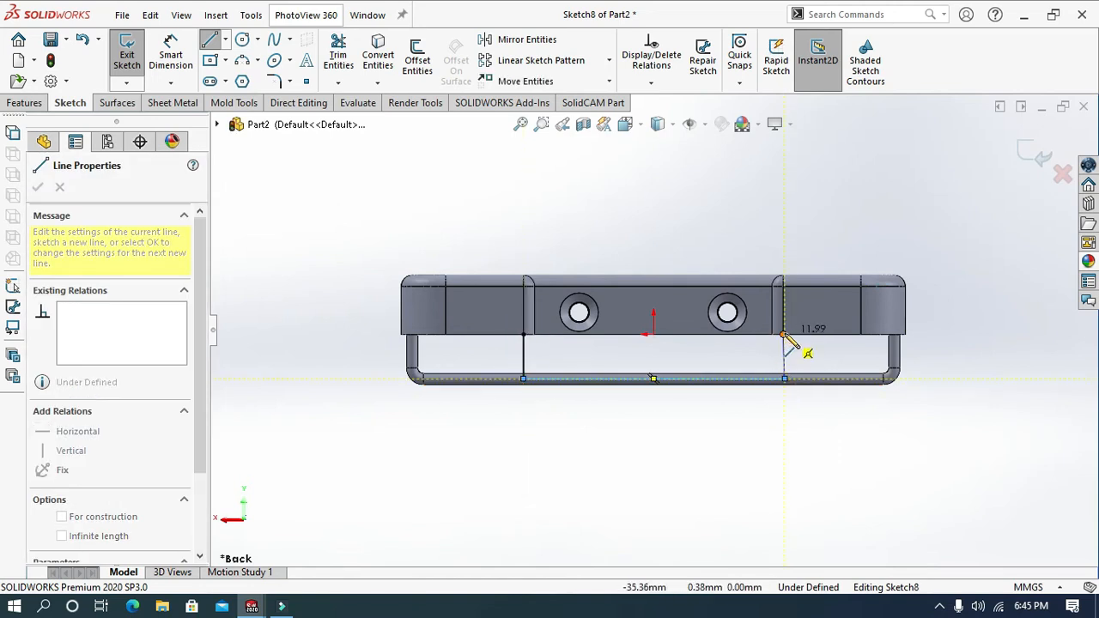
{"action": "left_click", "coordinate": [782, 333]}
{"action": "key", "text": "Escape"}
{"action": "key", "text": "Escape"}
{"action": "key", "text": "Escape"}
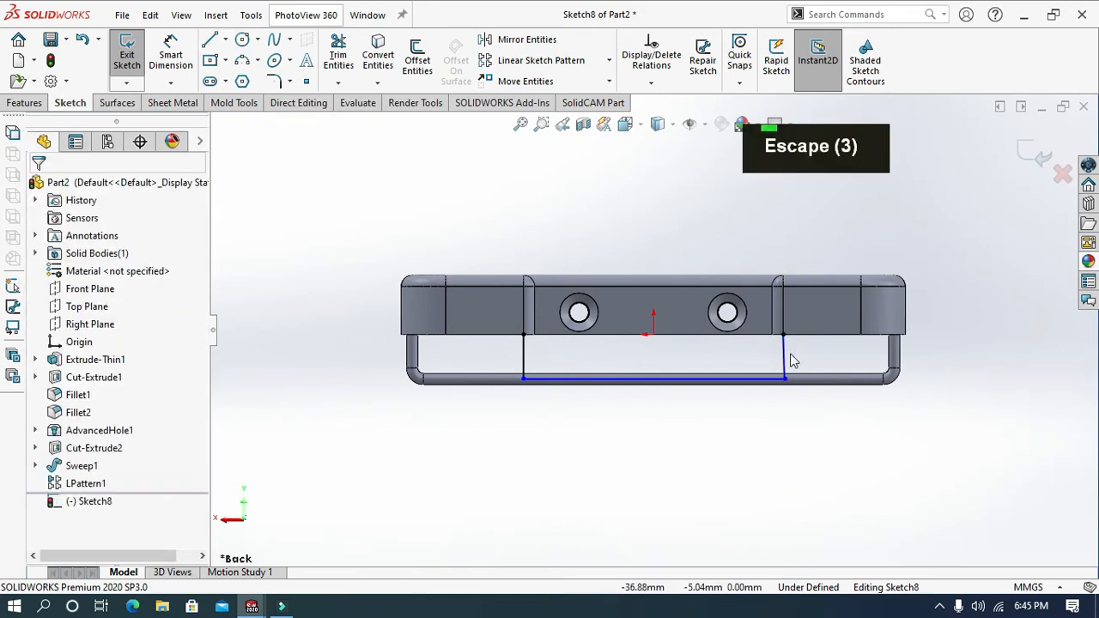
Make the U's slanted side line vertical and dimension the opposite side line to 12 mm.
{"action": "left_click", "coordinate": [785, 356]}
{"action": "left_click", "coordinate": [854, 282]}
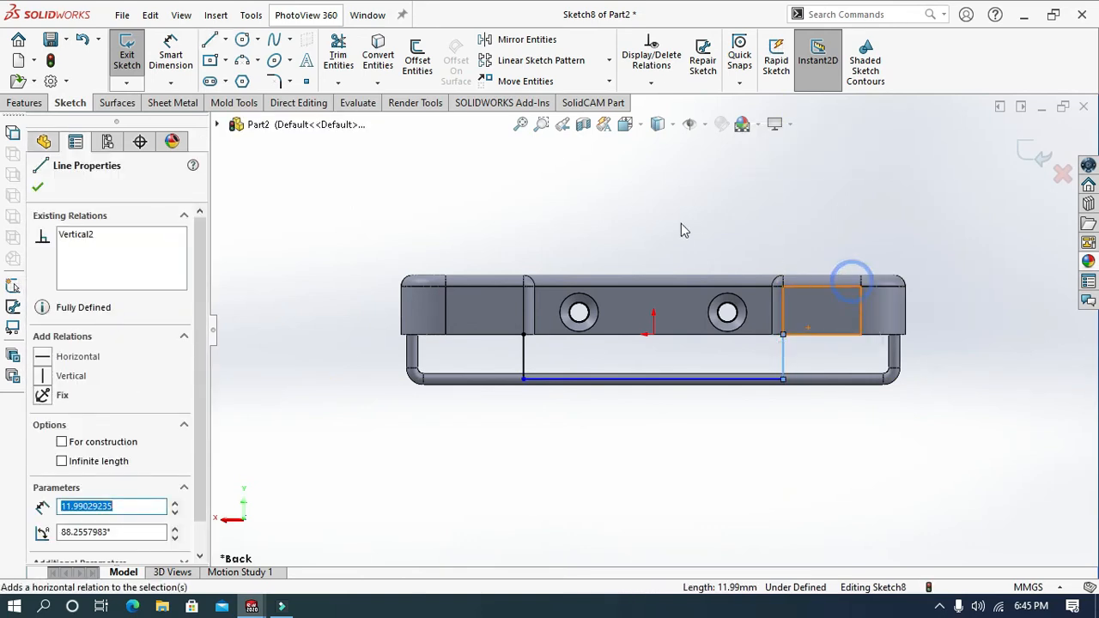
{"action": "left_click", "coordinate": [679, 223]}
{"action": "left_click", "coordinate": [171, 54]}
{"action": "left_click", "coordinate": [523, 356]}
{"action": "left_click", "coordinate": [506, 355]}
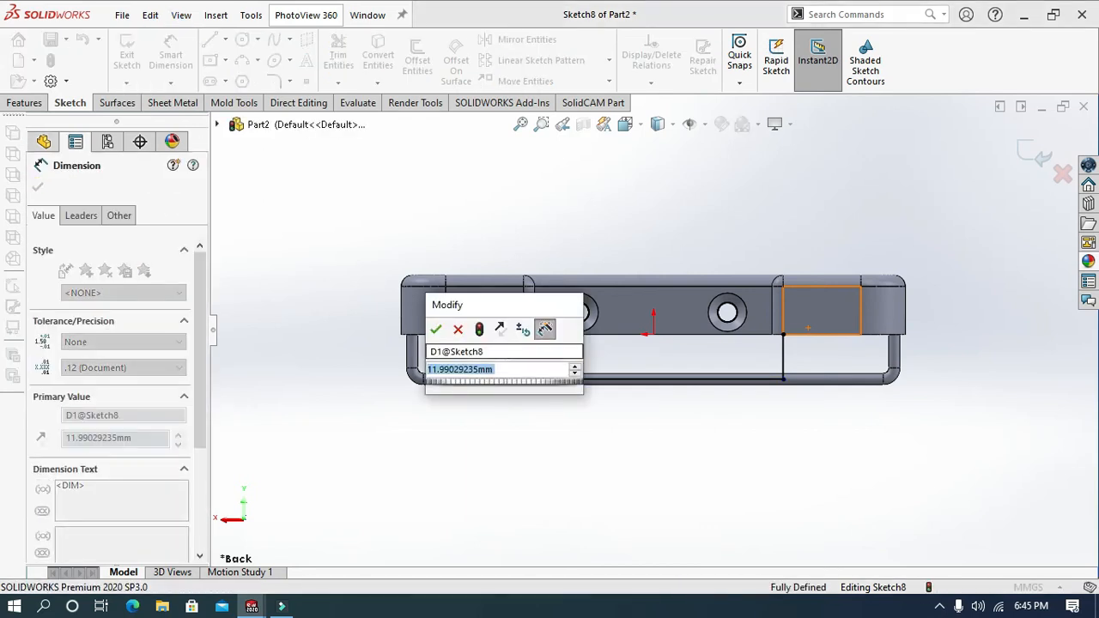
{"action": "key", "text": "Return"}
{"action": "left_click", "coordinate": [505, 429]}
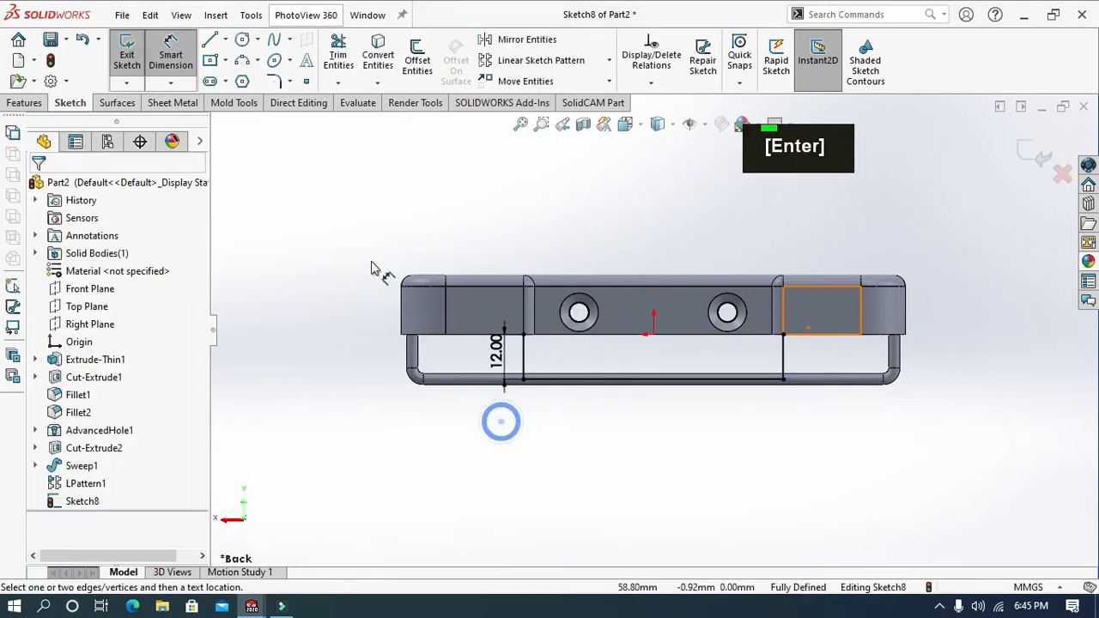
Round both lower corners of the U-shaped sketch with 3 mm fillets and close the sketch.
{"action": "left_click", "coordinate": [274, 81]}
{"action": "scroll", "coordinate": [601, 421], "scroll_direction": "down", "scroll_amount": 2}
{"action": "left_click", "coordinate": [499, 364]}
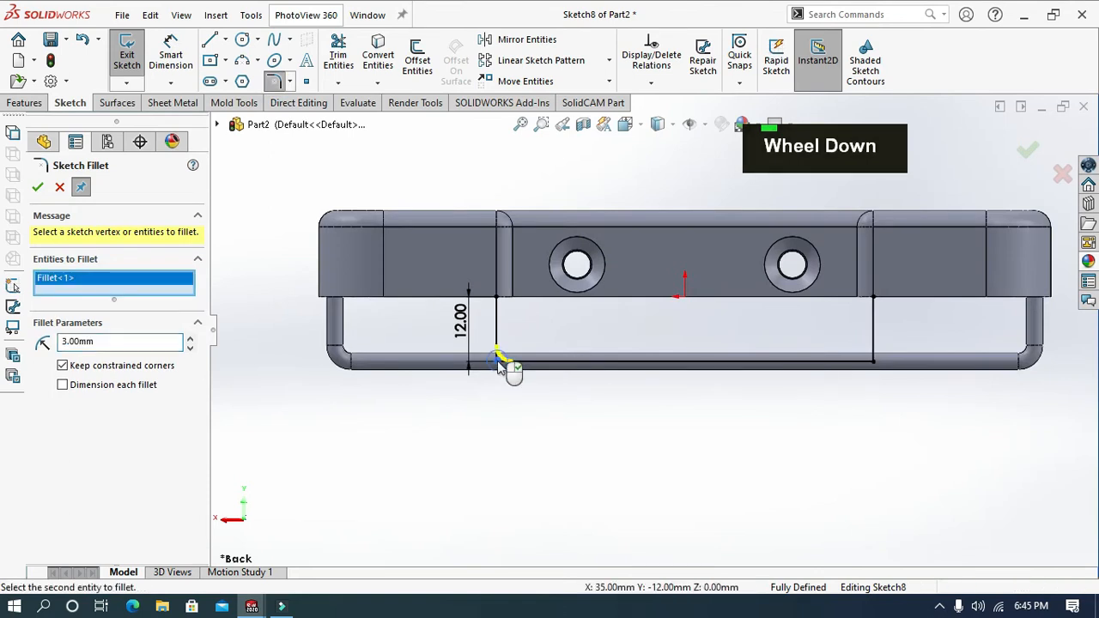
{"action": "left_click", "coordinate": [871, 362]}
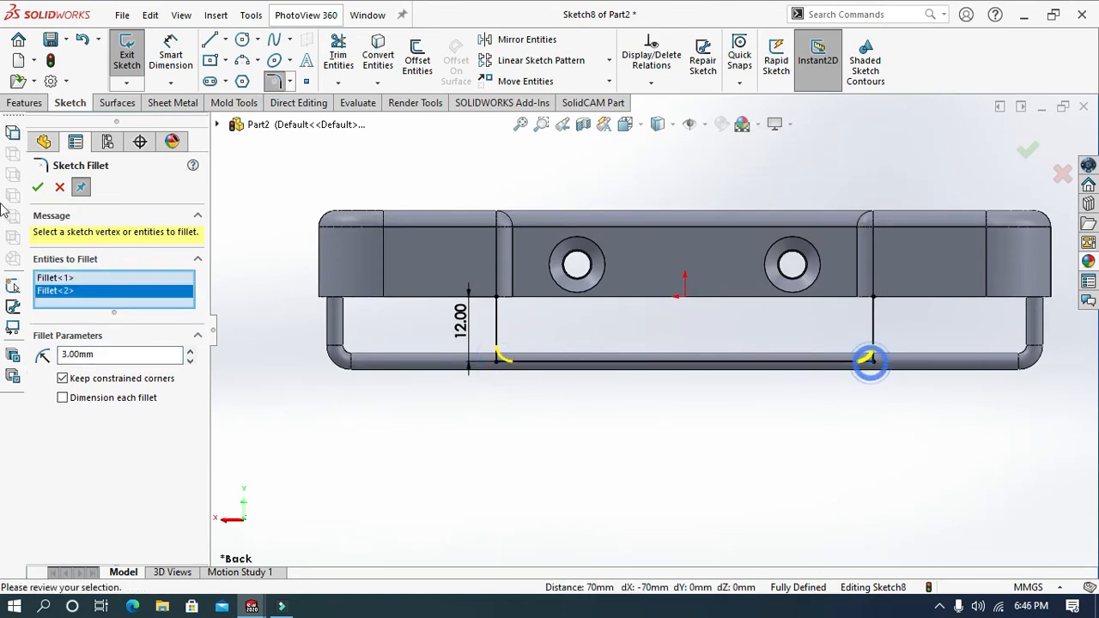
{"action": "left_click", "coordinate": [40, 187]}
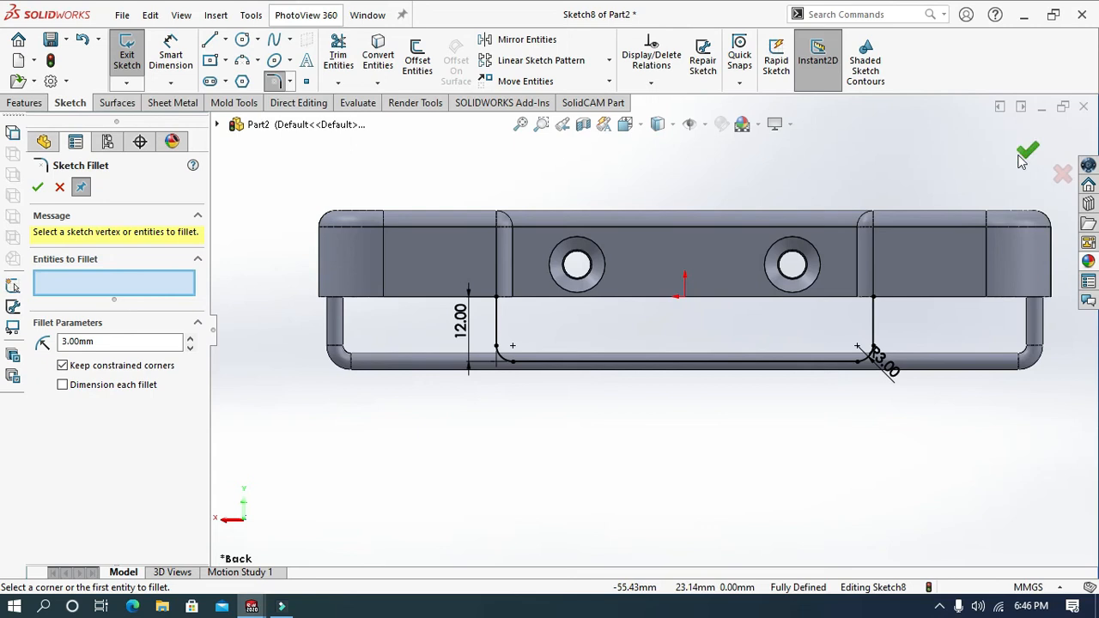
{"action": "left_click", "coordinate": [39, 187]}
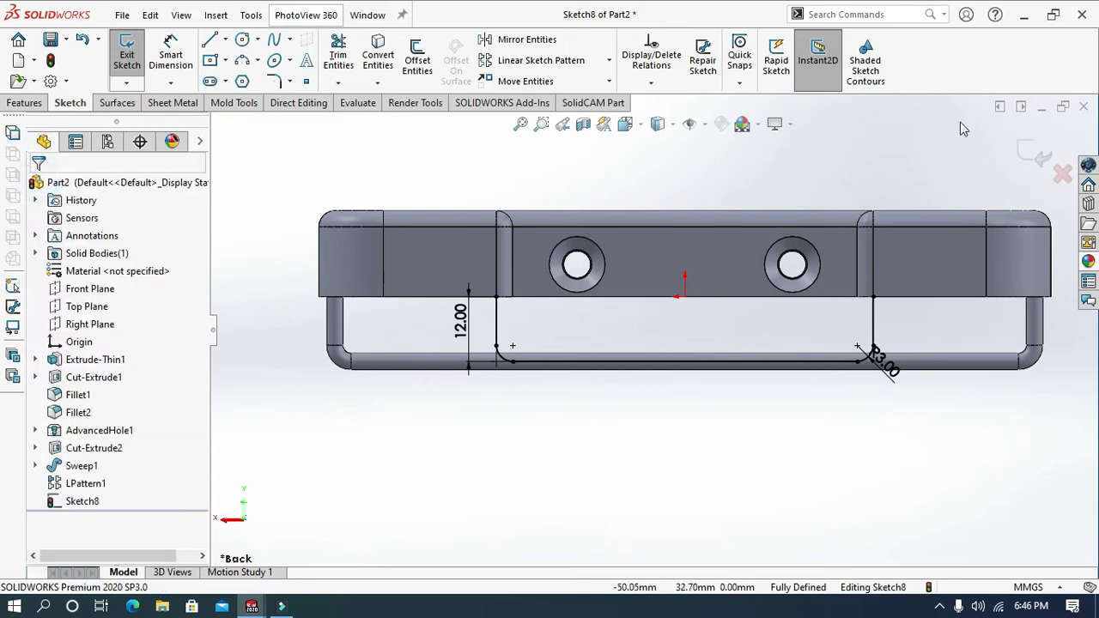
{"action": "left_click", "coordinate": [1027, 153]}
{"action": "left_click", "coordinate": [736, 437]}
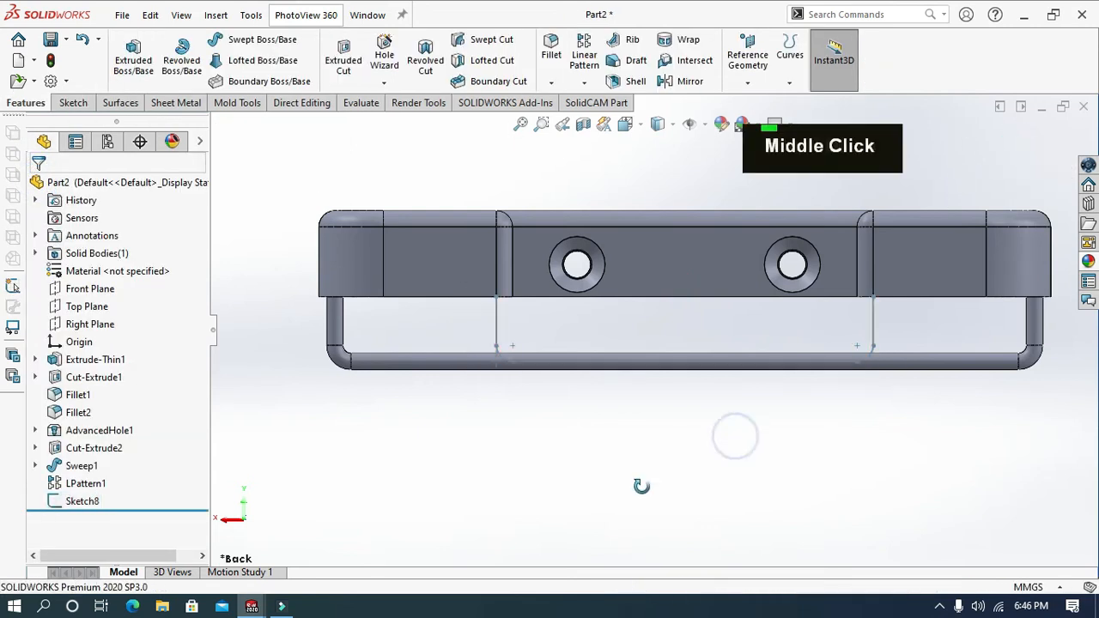
Start a sketch on the frame's underside and draw a circle about 3.14 mm in diameter centred near the arm tip beside the gap.
{"action": "middle_click_drag", "start_coordinate": [641, 486], "coordinate": [647, 454]}
{"action": "scroll", "coordinate": [648, 455], "scroll_direction": "up", "scroll_amount": 2}
{"action": "scroll", "coordinate": [600, 252], "scroll_direction": "down", "scroll_amount": 4}
{"action": "right_click", "coordinate": [502, 272]}
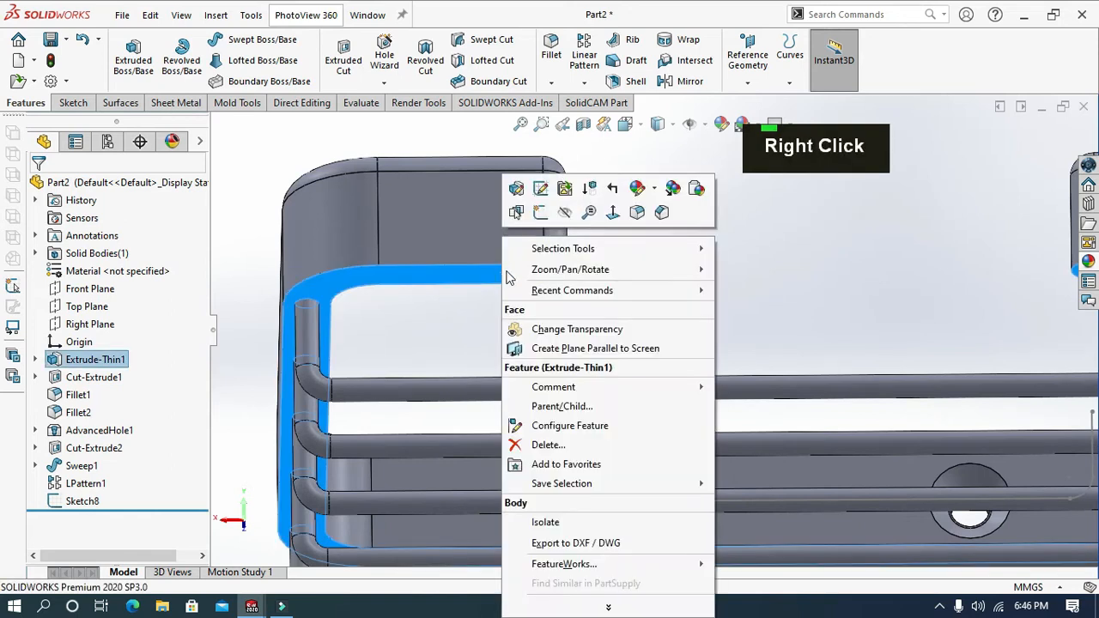
{"action": "left_click", "coordinate": [537, 223]}
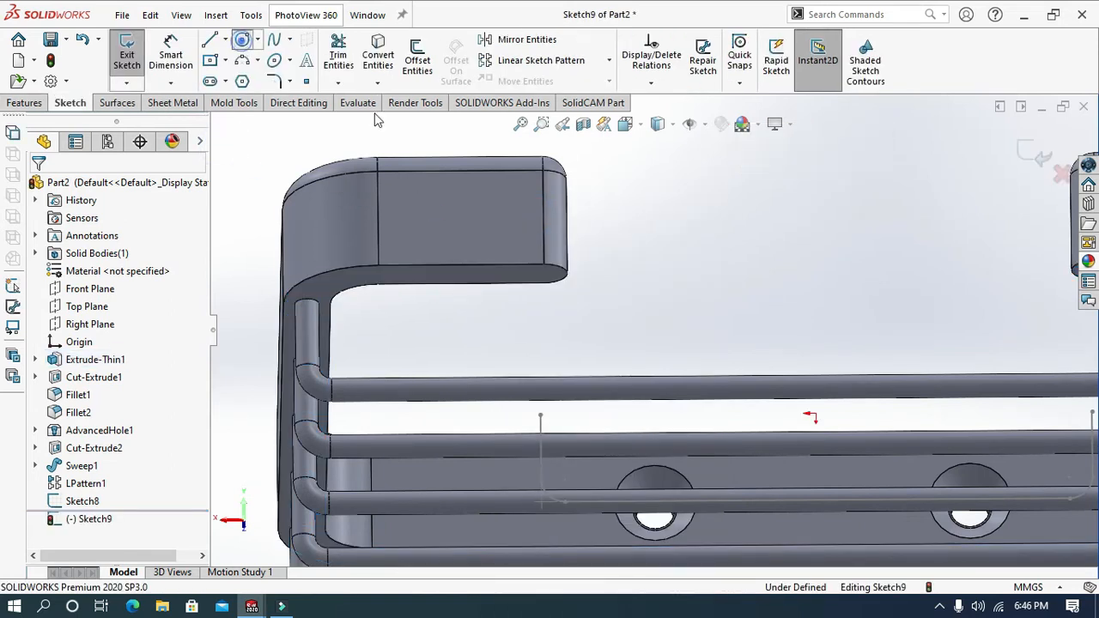
{"action": "left_click", "coordinate": [242, 39]}
{"action": "scroll", "coordinate": [558, 290], "scroll_direction": "down", "scroll_amount": 4}
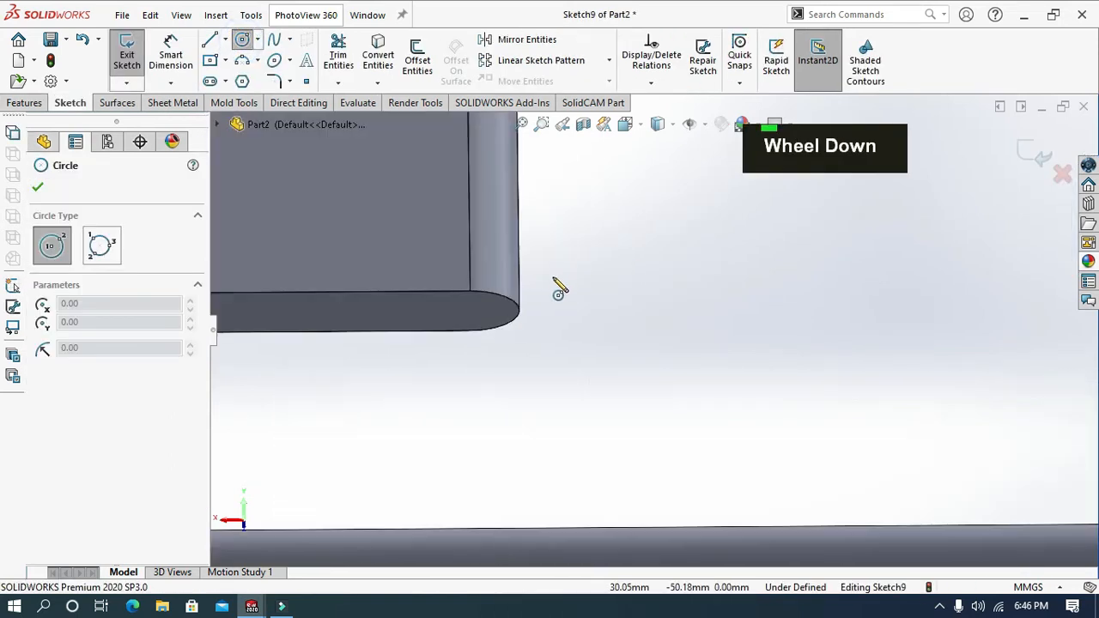
{"action": "left_click", "coordinate": [469, 311]}
{"action": "left_click", "coordinate": [480, 321]}
Set the circle's diameter to 3 mm and close the sketch.
{"action": "left_click", "coordinate": [171, 49]}
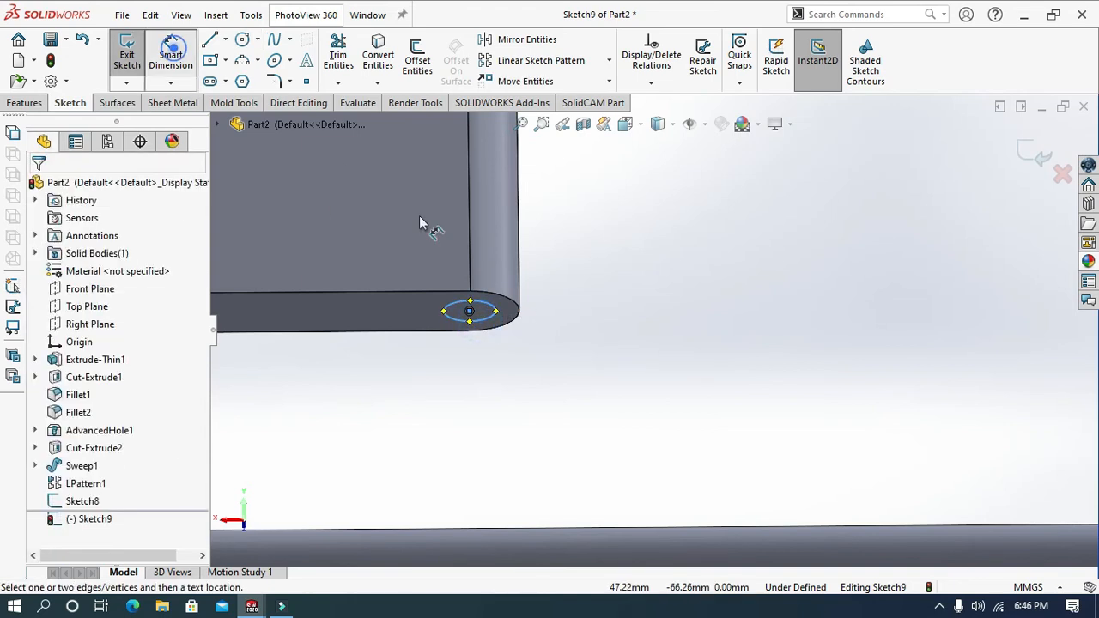
{"action": "left_click", "coordinate": [446, 313]}
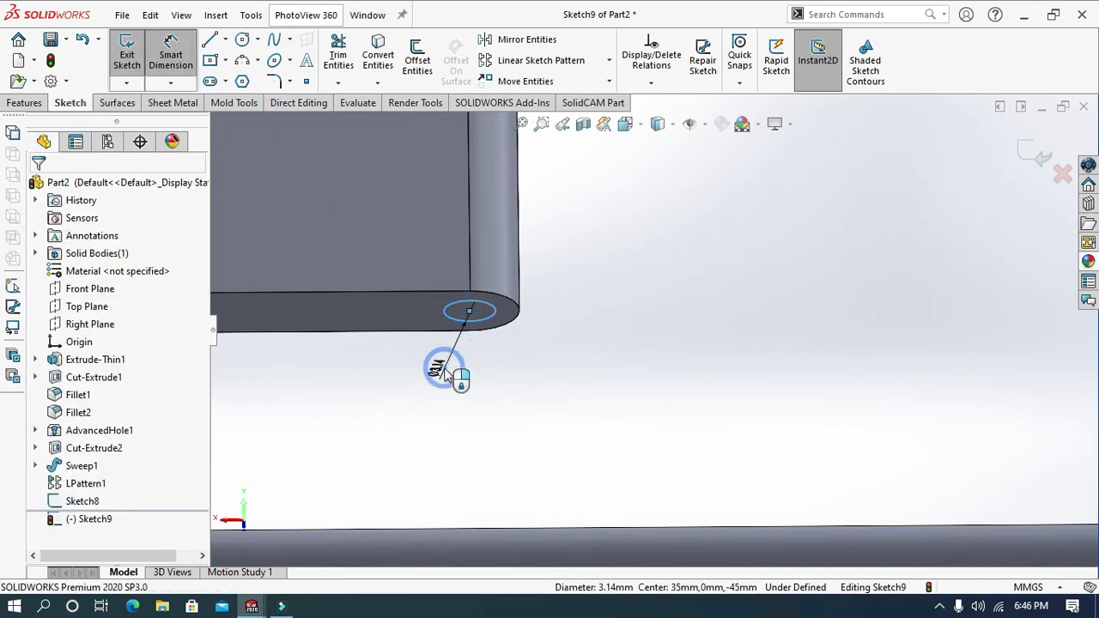
{"action": "left_click", "coordinate": [444, 371]}
{"action": "type", "text": "3"}
{"action": "key", "text": "Return"}
{"action": "left_click", "coordinate": [716, 372]}
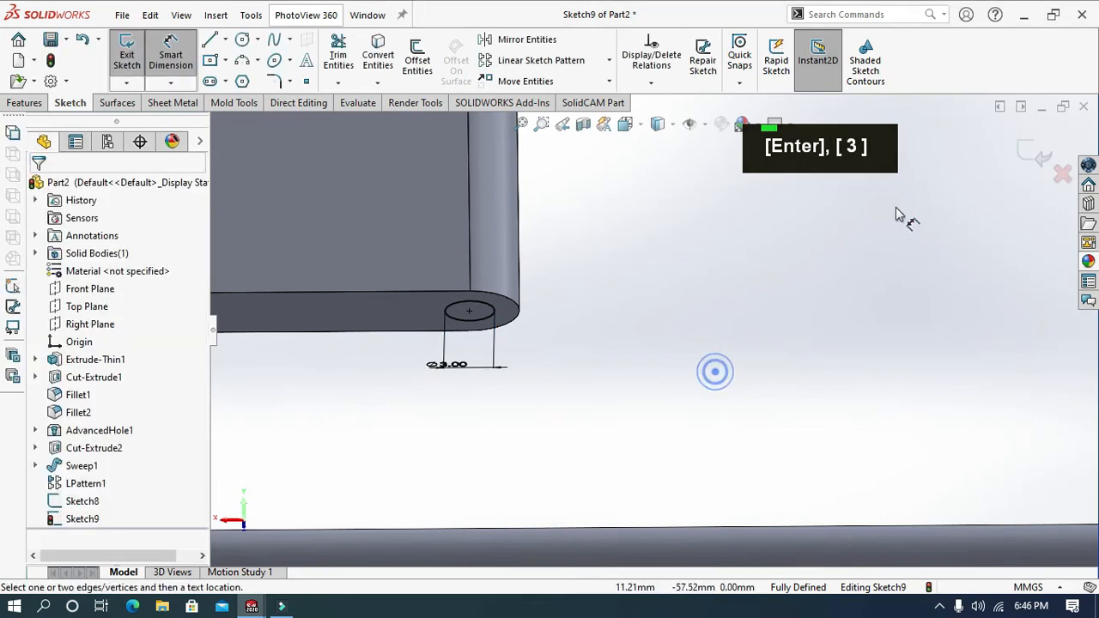
{"action": "left_click", "coordinate": [1028, 155]}
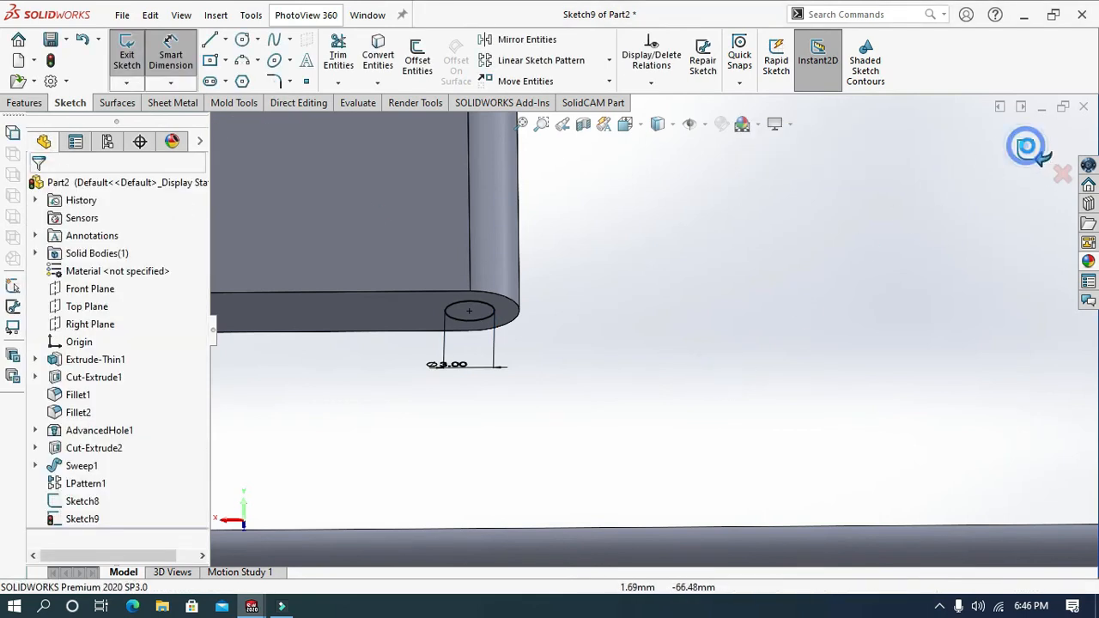
{"action": "left_click", "coordinate": [860, 251]}
Sweep the 3 mm circle along the filleted U-shaped path to form a rod bridging the gap.
{"action": "left_click", "coordinate": [258, 40]}
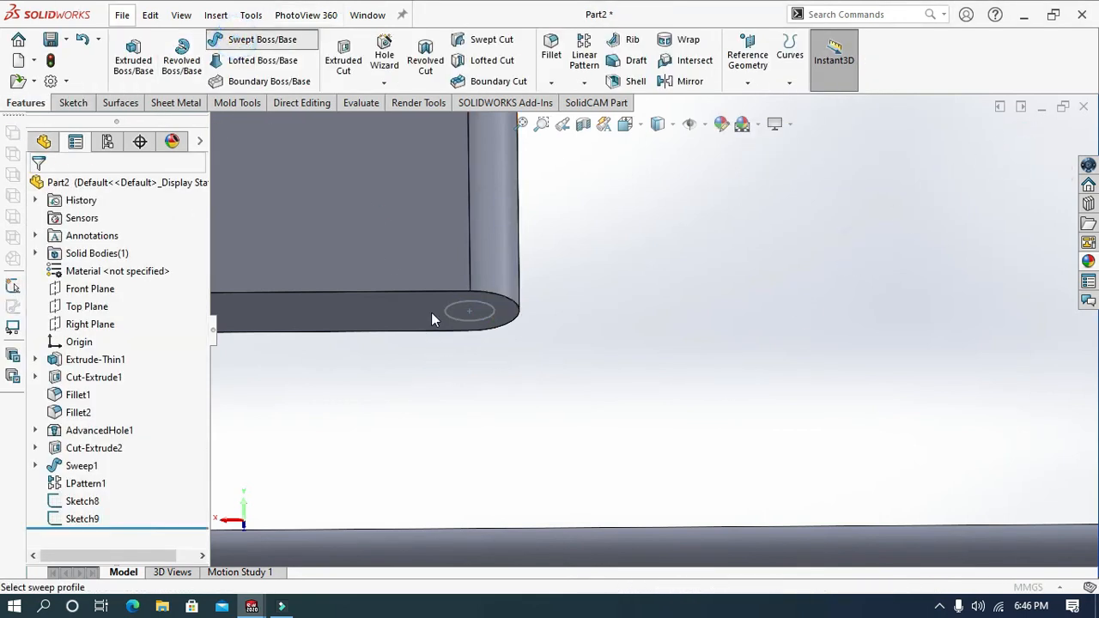
{"action": "scroll", "coordinate": [501, 438], "scroll_direction": "up", "scroll_amount": 5}
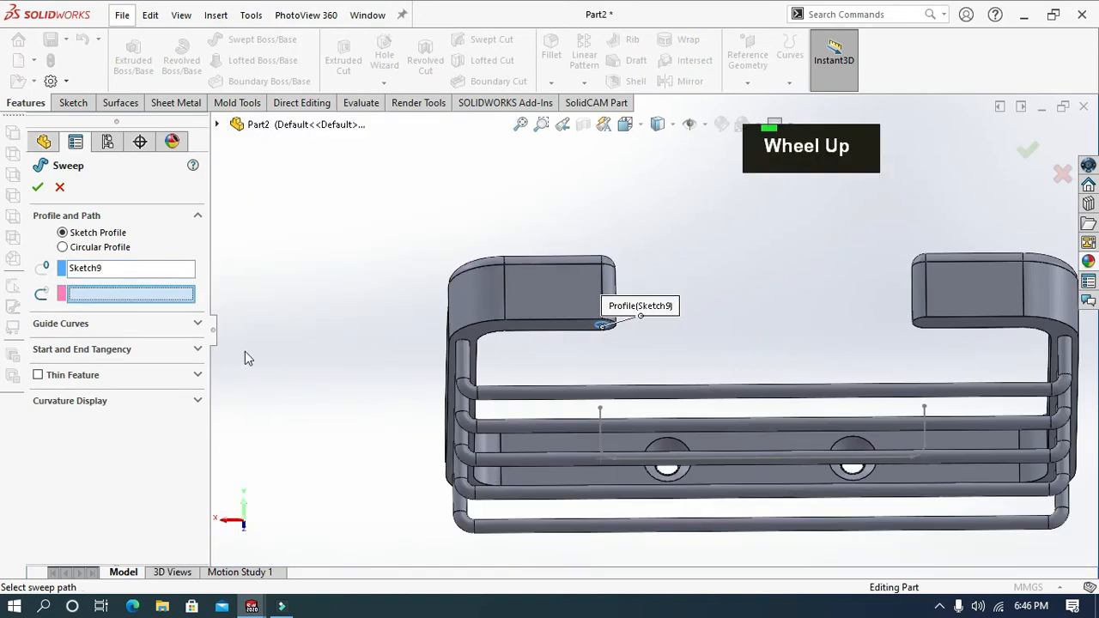
{"action": "left_click", "coordinate": [601, 439]}
{"action": "left_click", "coordinate": [38, 190]}
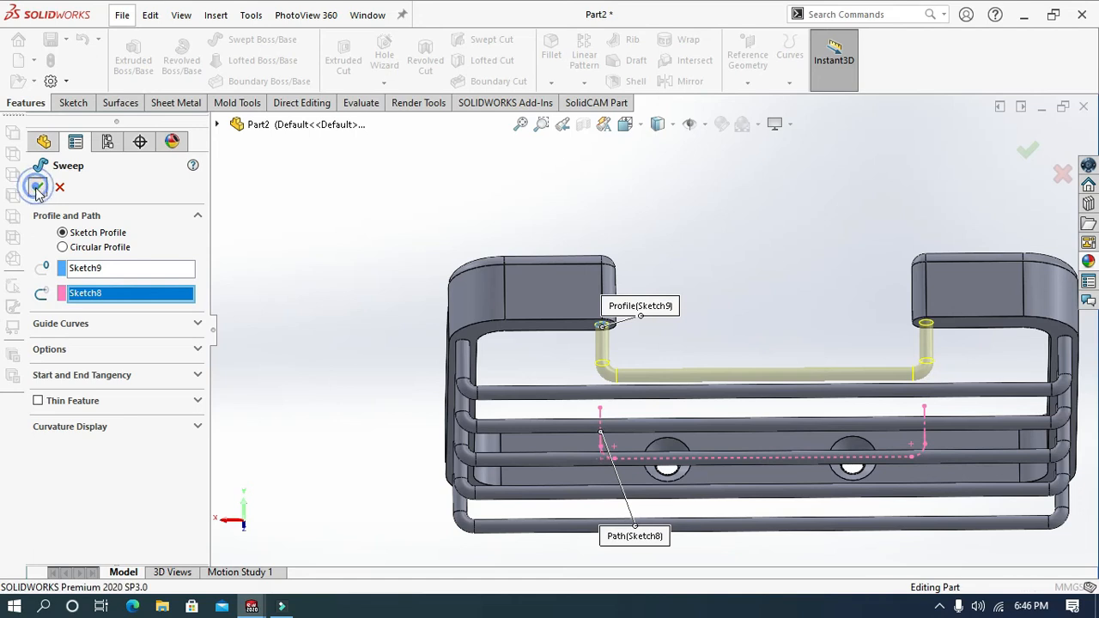
Mirror the swept rod at the gap about the Front Plane onto the opposite side of the frame.
{"action": "middle_click_drag", "start_coordinate": [314, 221], "coordinate": [349, 309]}
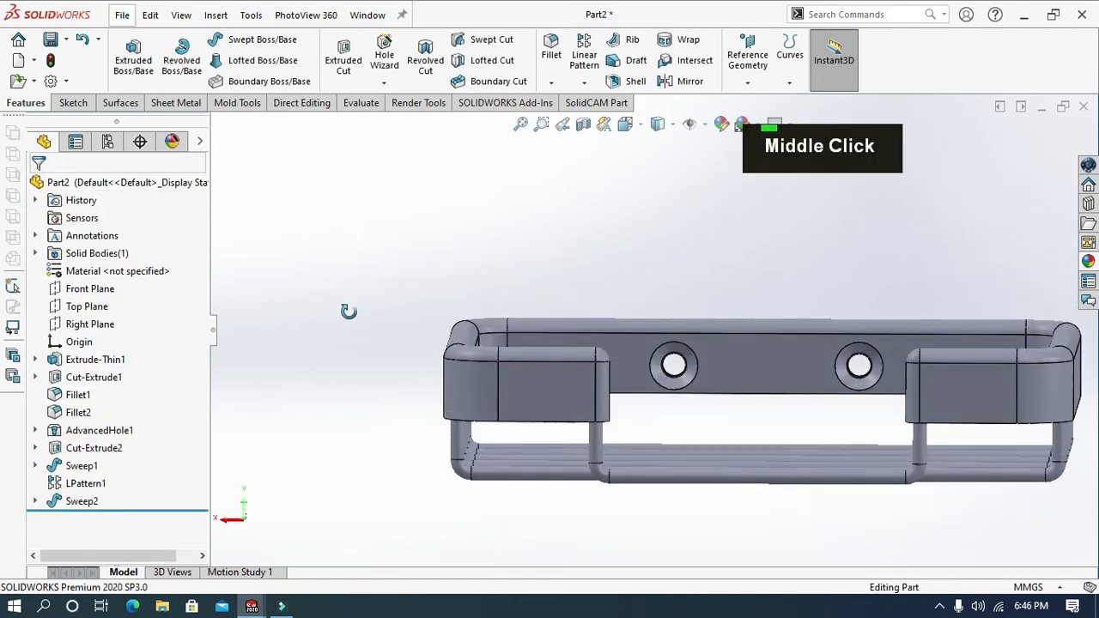
{"action": "scroll", "coordinate": [635, 275], "scroll_direction": "up", "scroll_amount": 3}
{"action": "left_click", "coordinate": [679, 82]}
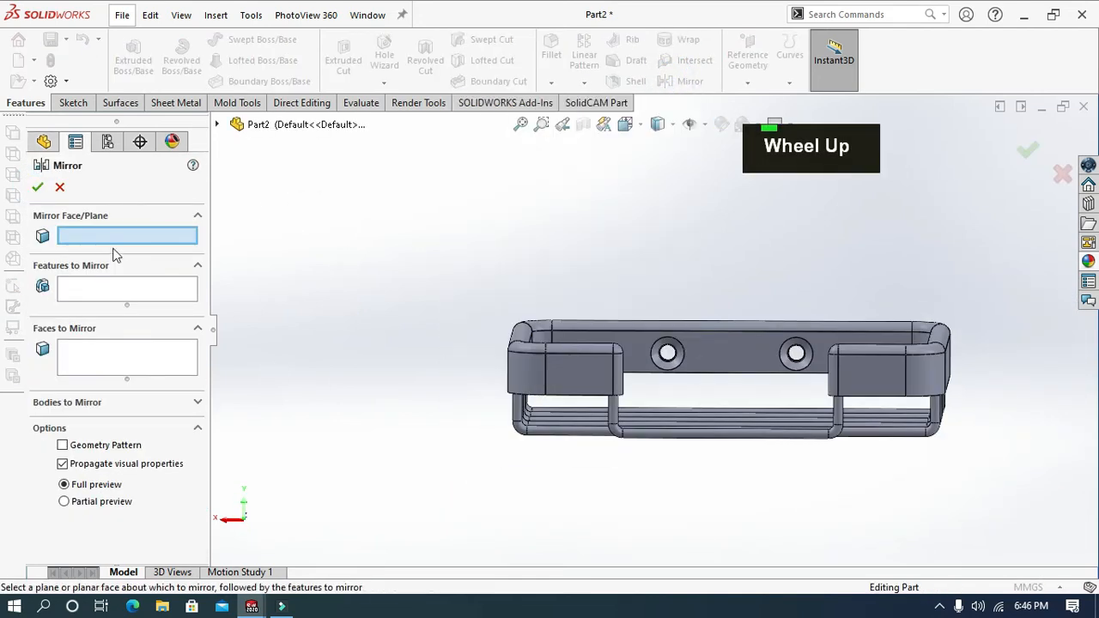
{"action": "left_click", "coordinate": [218, 124]}
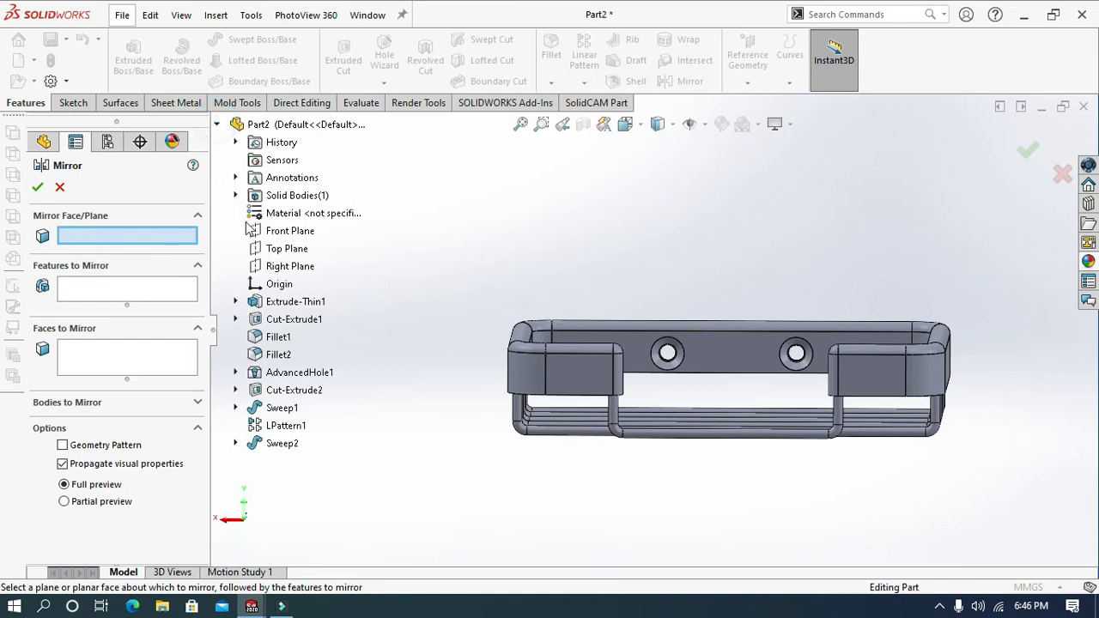
{"action": "left_click", "coordinate": [290, 231]}
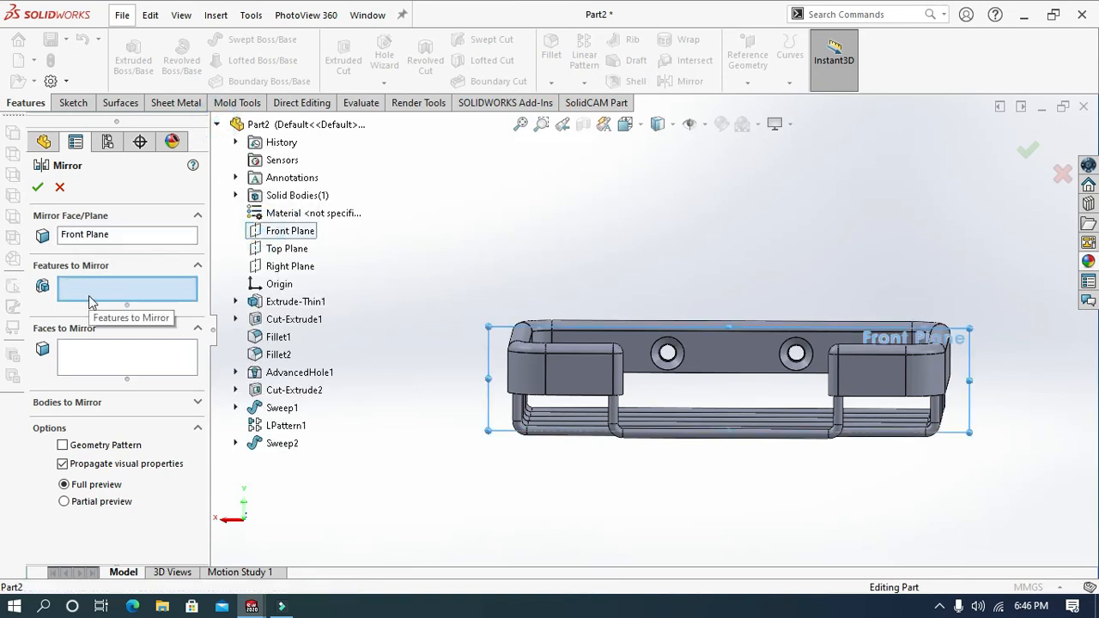
{"action": "left_click", "coordinate": [636, 442]}
{"action": "middle_click_drag", "start_coordinate": [636, 442], "coordinate": [9, 131]}
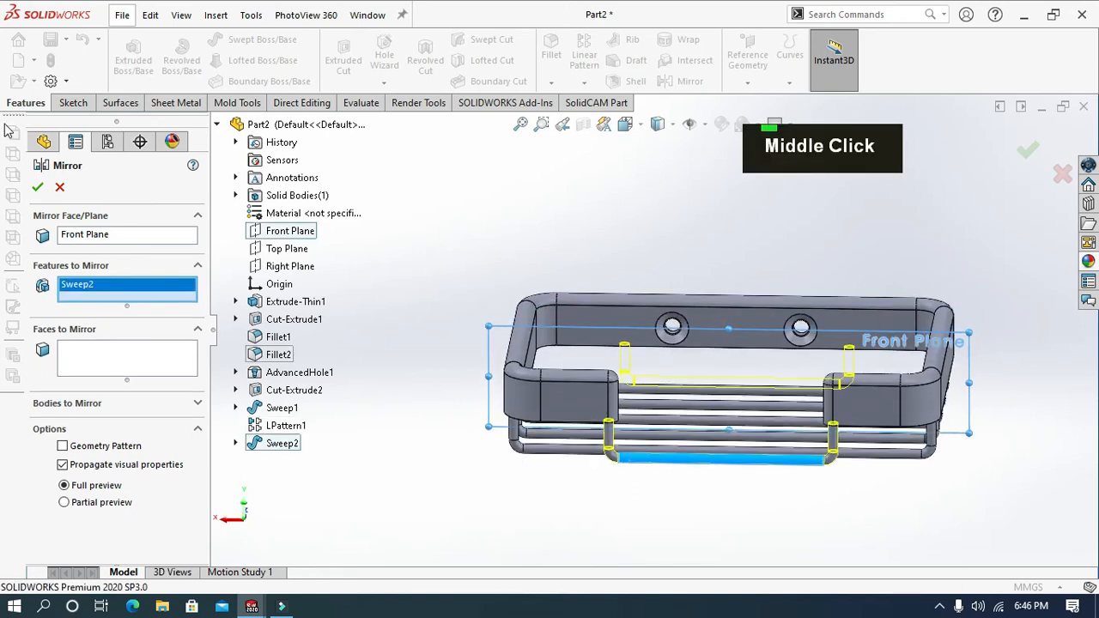
{"action": "left_click", "coordinate": [35, 189]}
{"action": "left_click", "coordinate": [389, 254]}
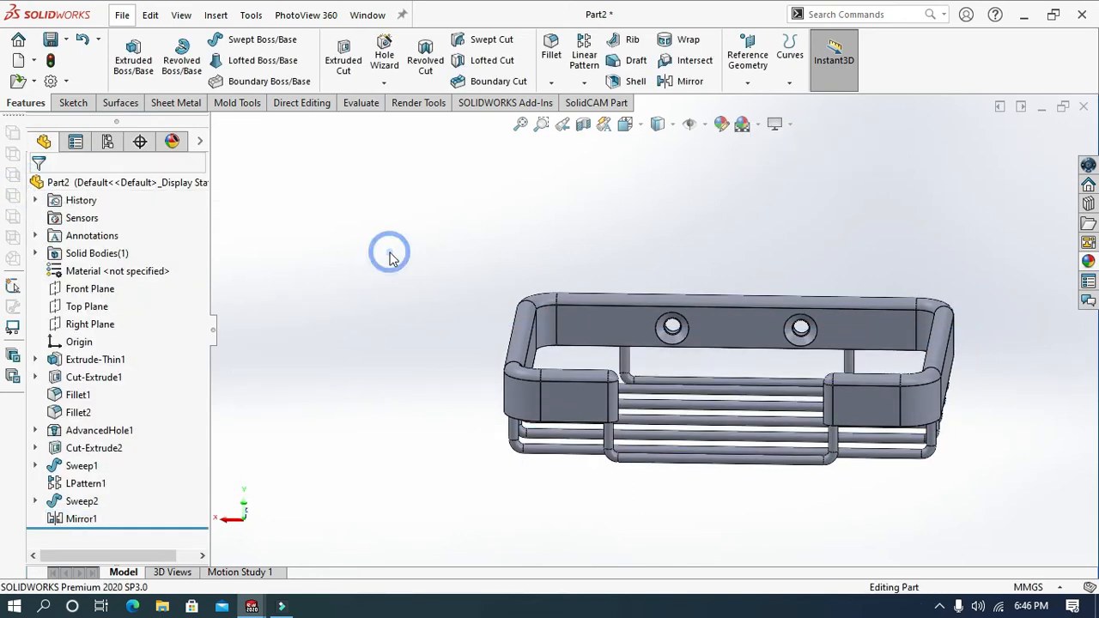
Examine the mirrored rods up close and from above, and display the part in a four-view layout.
{"action": "scroll", "coordinate": [591, 490], "scroll_direction": "up", "scroll_amount": 4}
{"action": "scroll", "coordinate": [640, 474], "scroll_direction": "down", "scroll_amount": 4}
{"action": "middle_click_drag", "start_coordinate": [800, 357], "coordinate": [585, 430]}
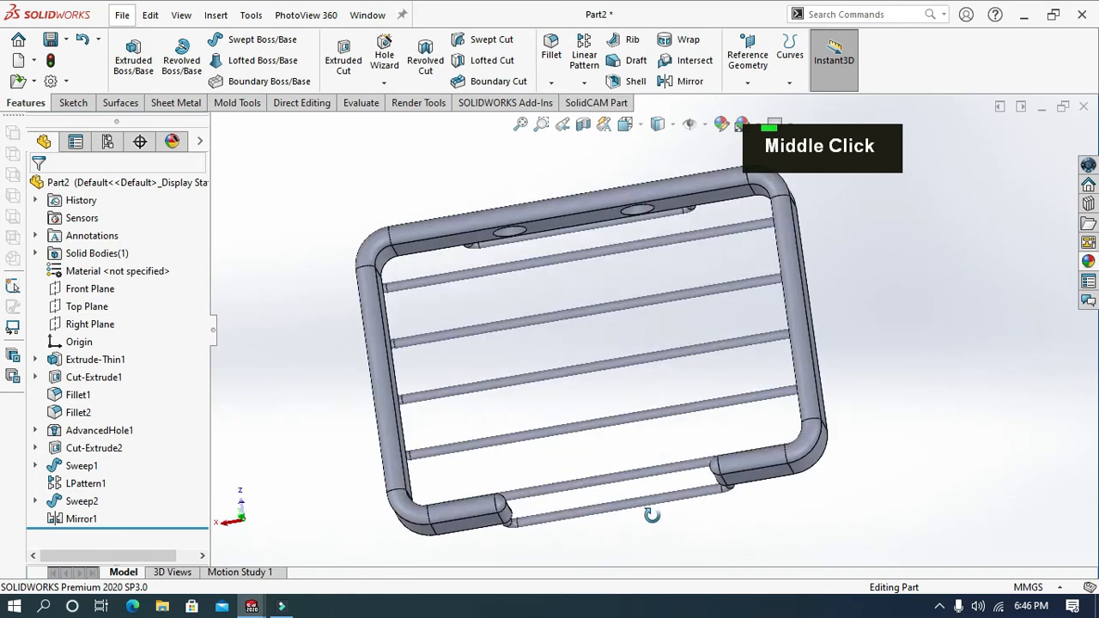
{"action": "left_click", "coordinate": [628, 126]}
{"action": "left_click", "coordinate": [693, 240]}
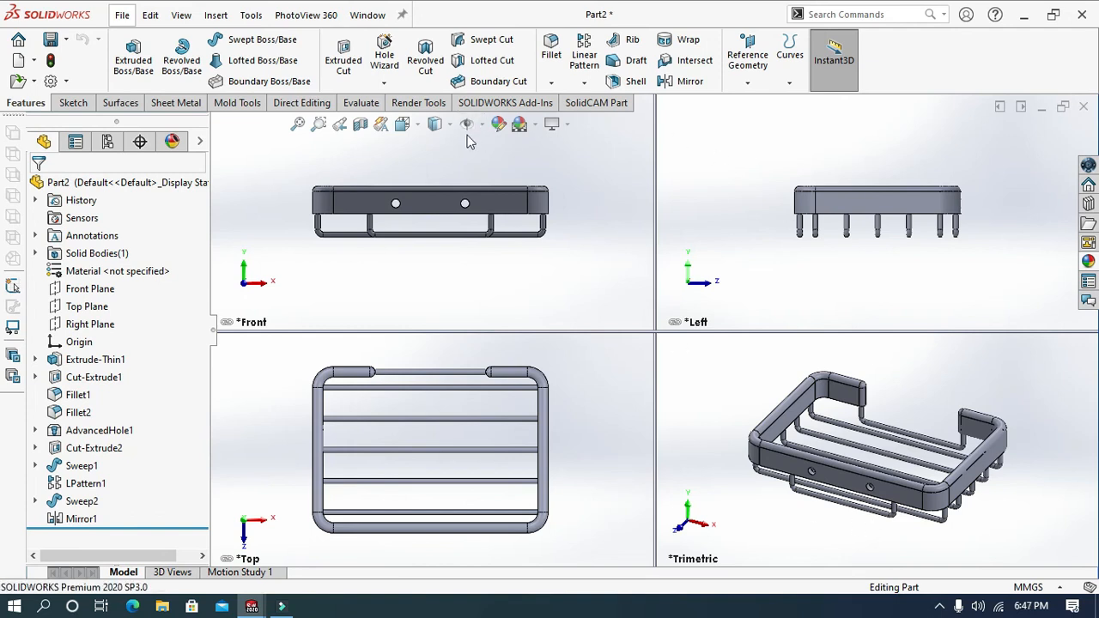
Return to a single viewport and inspect the finished part in a close angled view from the gap side.
{"action": "left_click", "coordinate": [404, 127]}
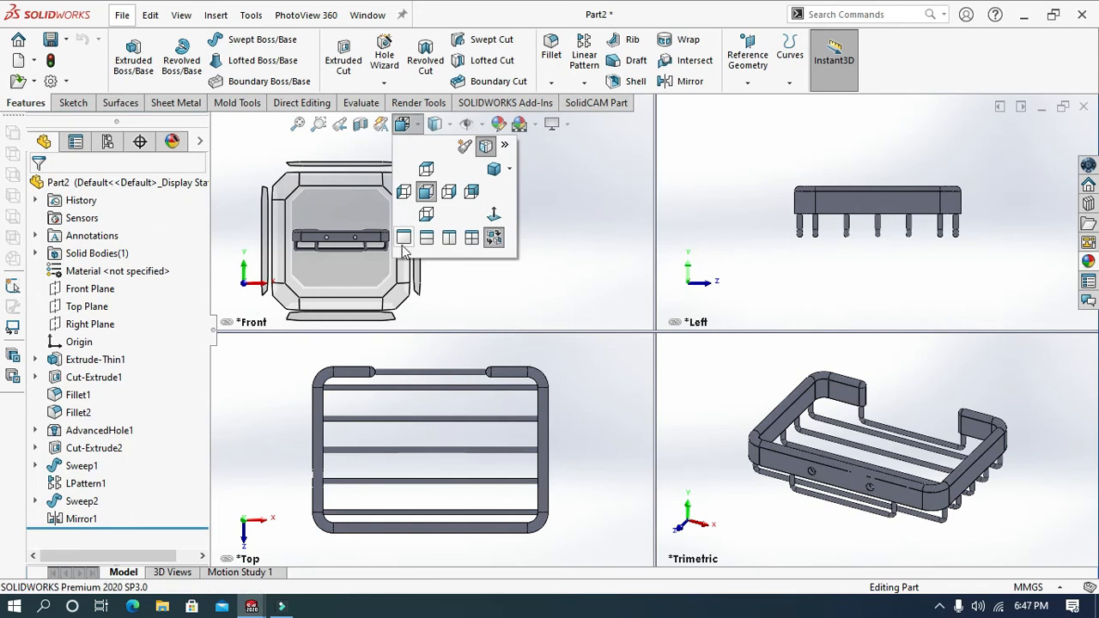
{"action": "left_click", "coordinate": [403, 241]}
{"action": "middle_click_drag", "start_coordinate": [744, 455], "coordinate": [748, 245]}
{"action": "left_click", "coordinate": [625, 124]}
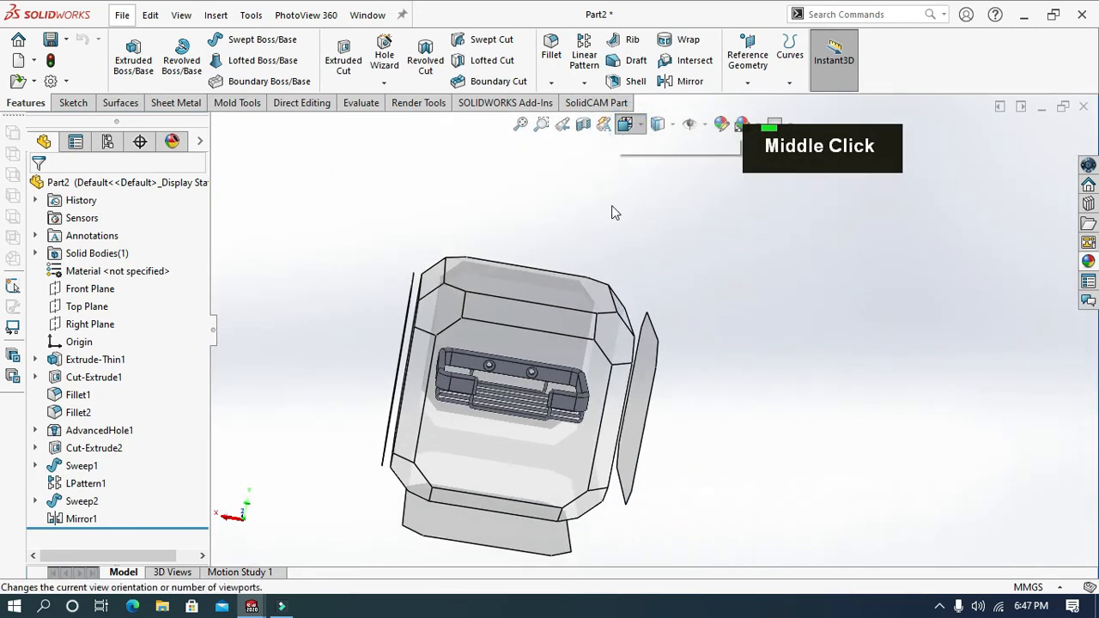
{"action": "left_click", "coordinate": [615, 343]}
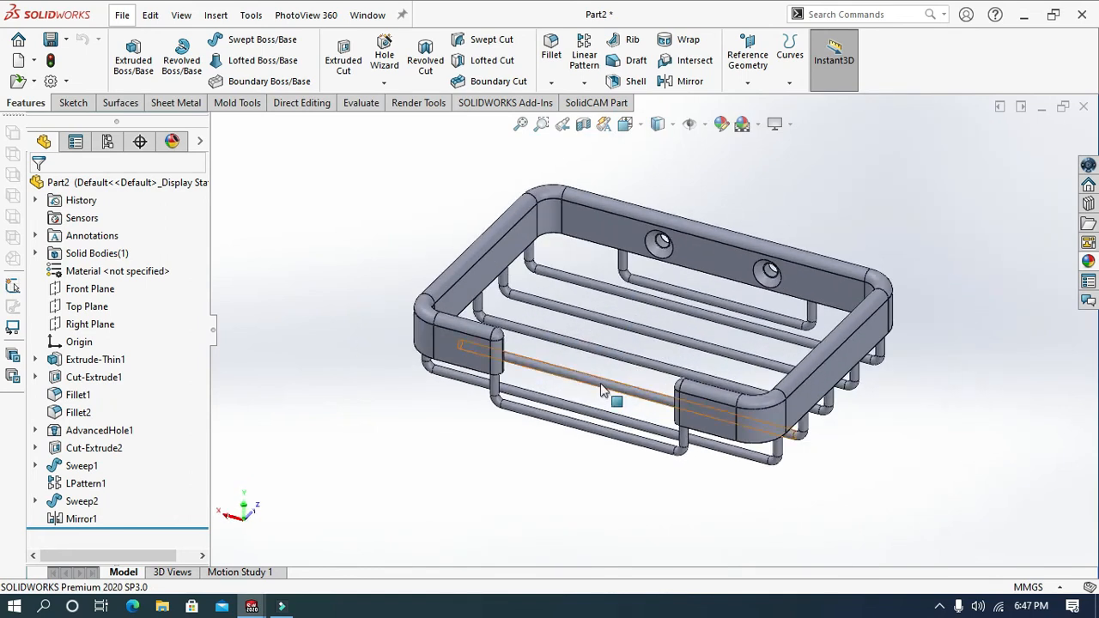
{"action": "scroll", "coordinate": [692, 290], "scroll_direction": "down", "scroll_amount": 5}
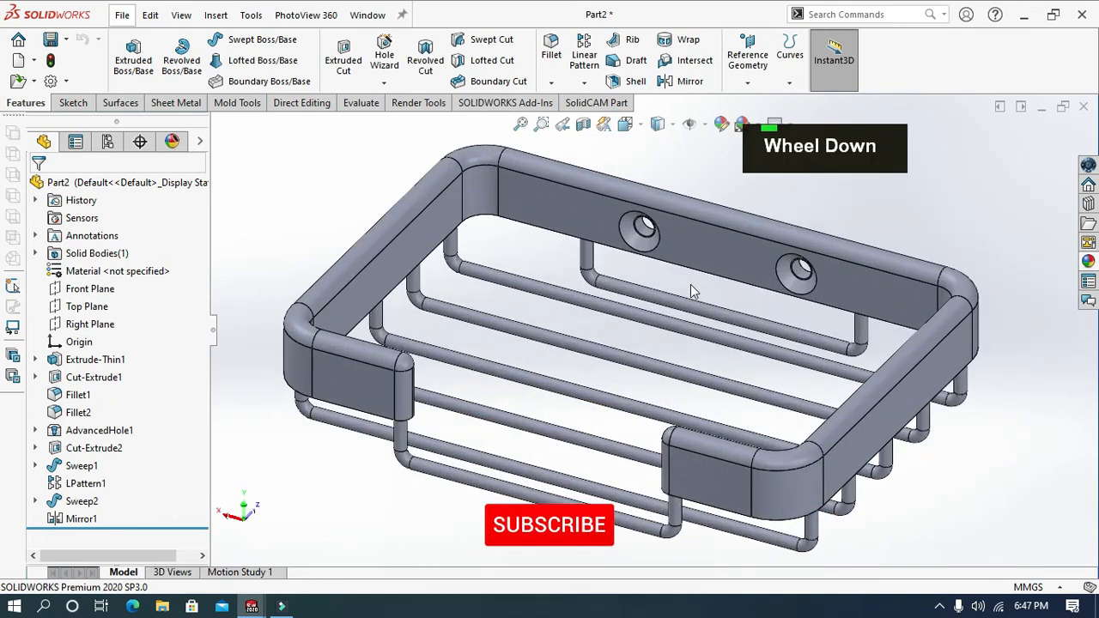